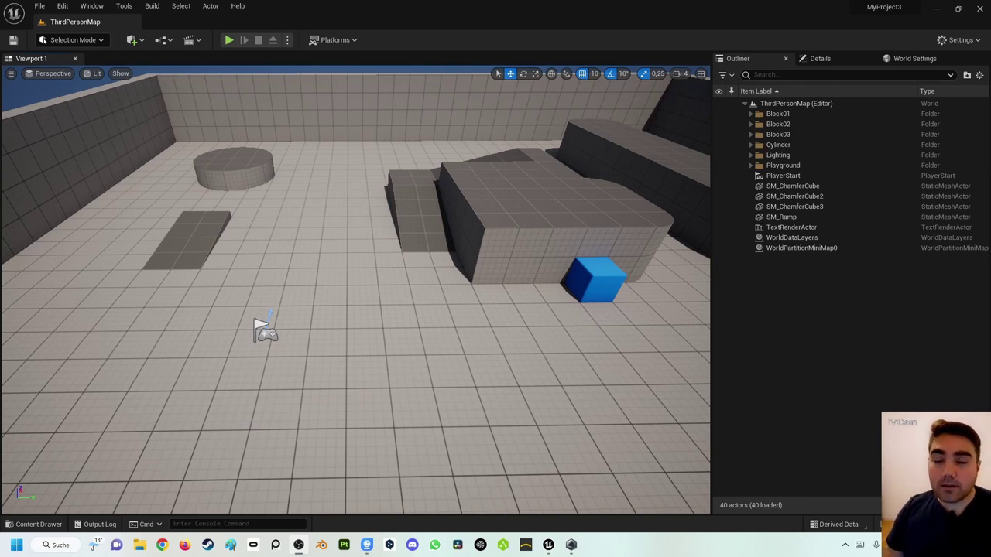
Fly the viewport close to the PlayerStart in ThirdPersonMap and open the Content Drawer.
{"action": "left_click", "coordinate": [454, 324]}
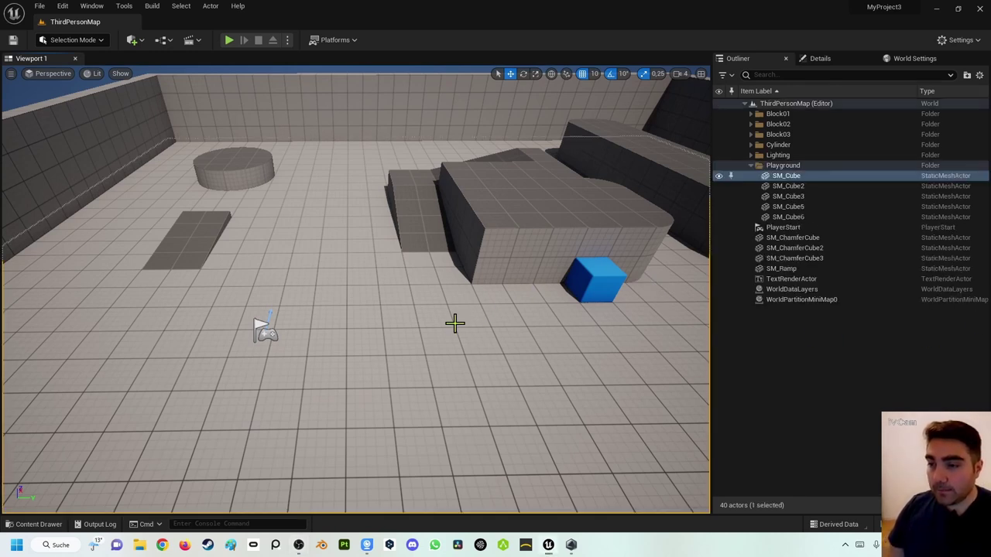
{"action": "right_click_drag", "start_coordinate": [288, 302], "coordinate": [305, 480]}
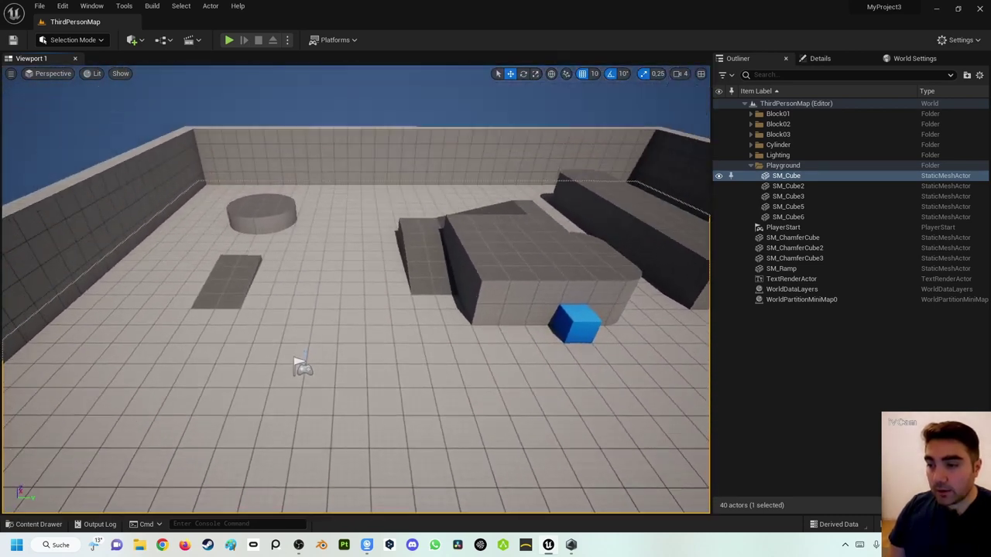
{"action": "right_click_drag", "start_coordinate": [298, 266], "coordinate": [299, 266]}
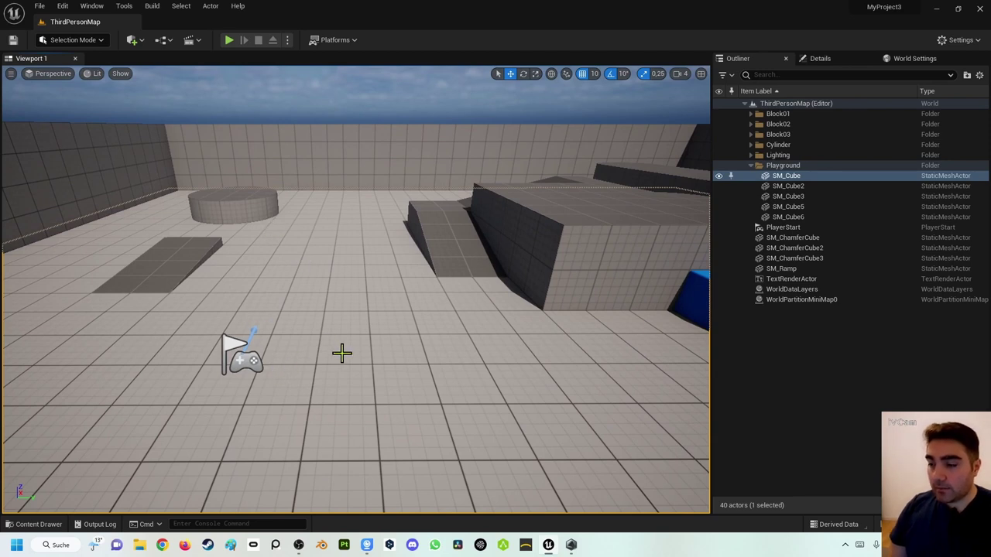
{"action": "key", "text": "ctrl+space"}
Dock the Content Drawer and create a new Actor Blueprint class in Content.
{"action": "left_click", "coordinate": [917, 340]}
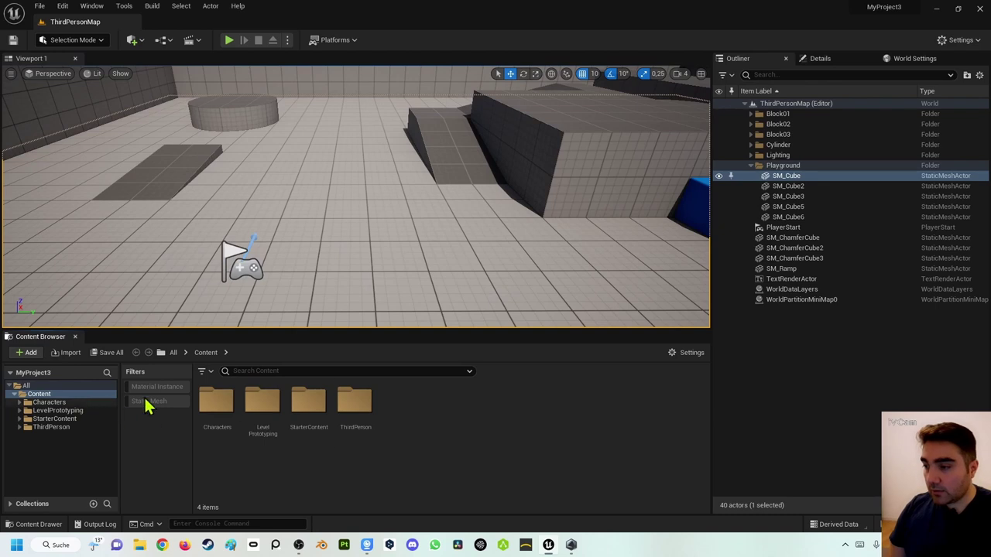
{"action": "right_click", "coordinate": [399, 411]}
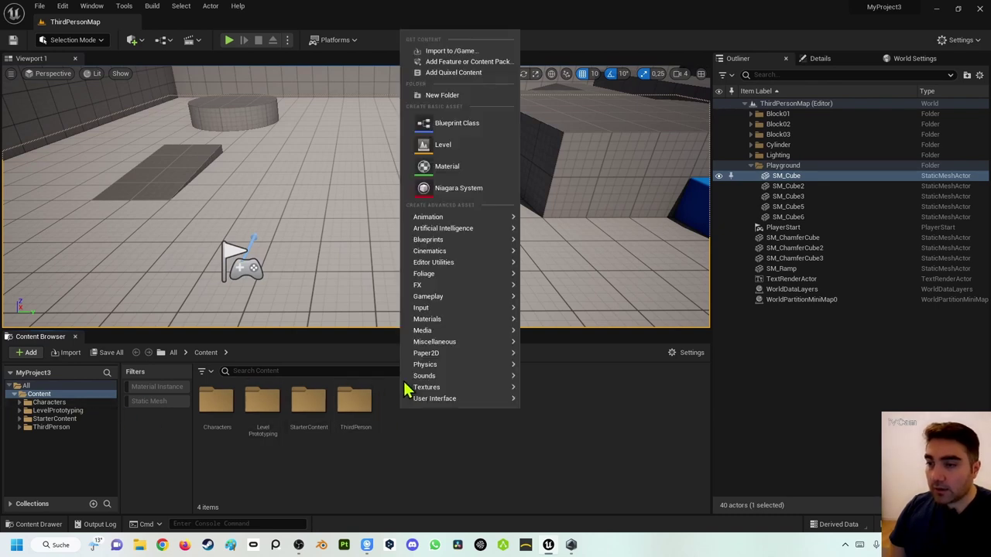
{"action": "left_click", "coordinate": [451, 130]}
{"action": "left_click", "coordinate": [393, 189]}
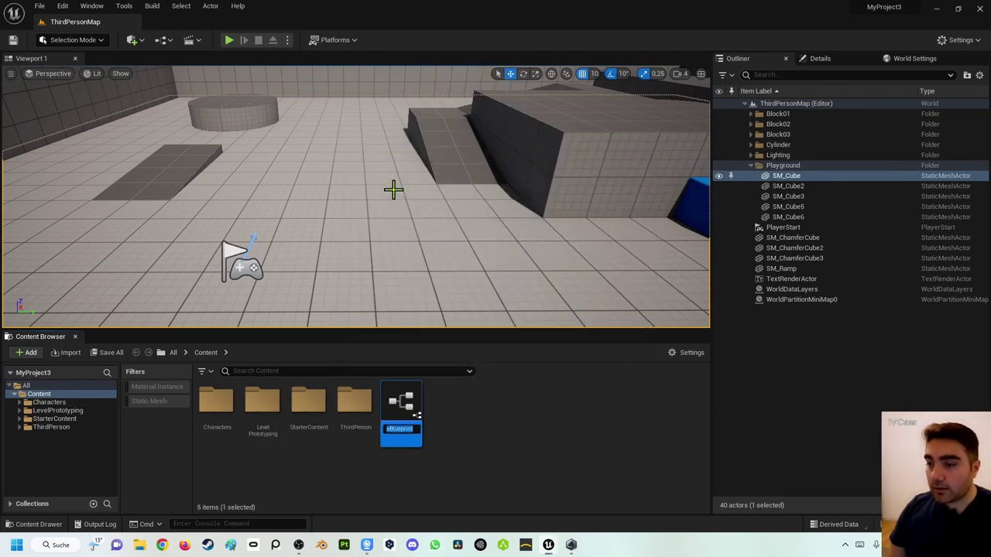
Name the new Blueprint BP_Punkte and open it in the Blueprint editor.
{"action": "type", "text": "B"}
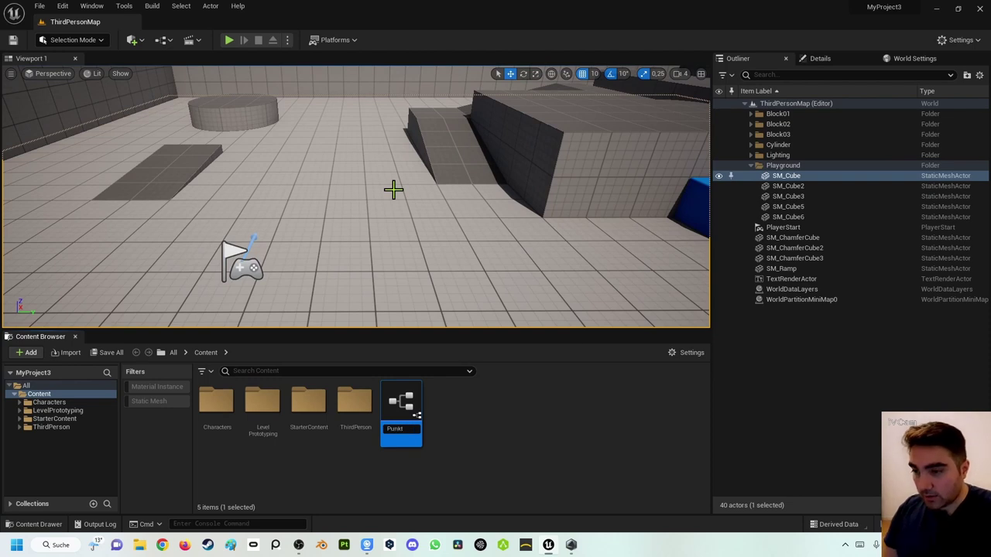
{"action": "key", "text": "BackSpace"}
{"action": "key", "text": "BackSpace"}
{"action": "type", "text": "BP_Pu"}
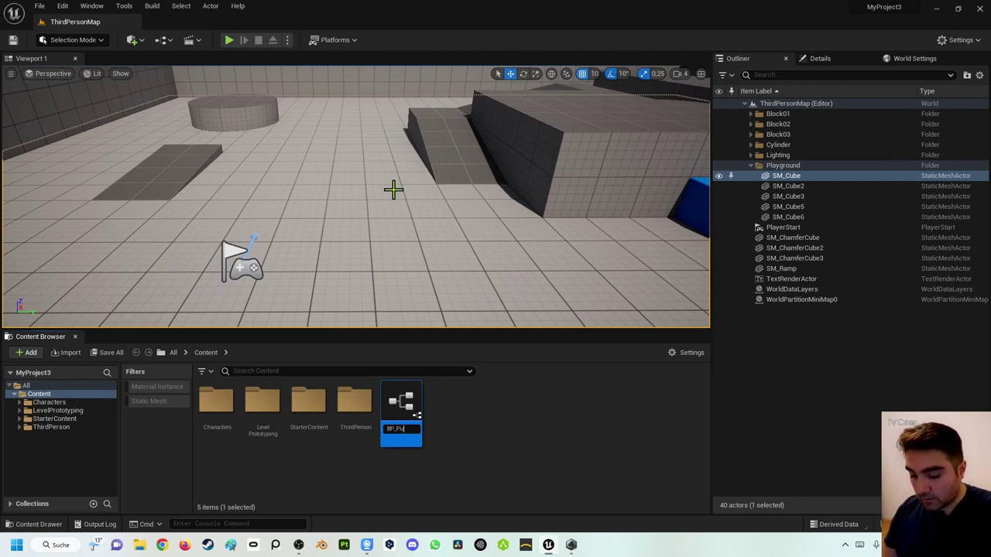
{"action": "type", "text": "nkte"}
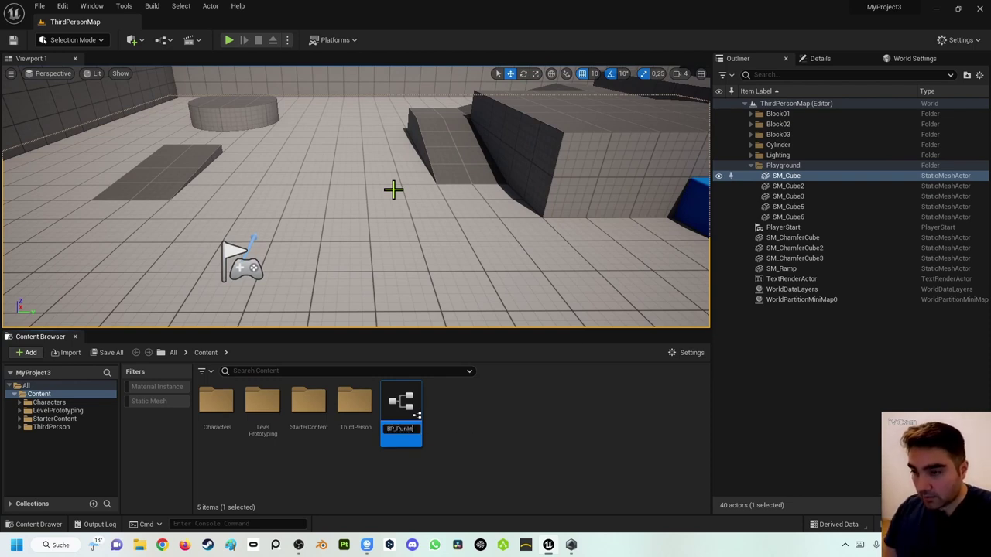
{"action": "key", "text": "Return"}
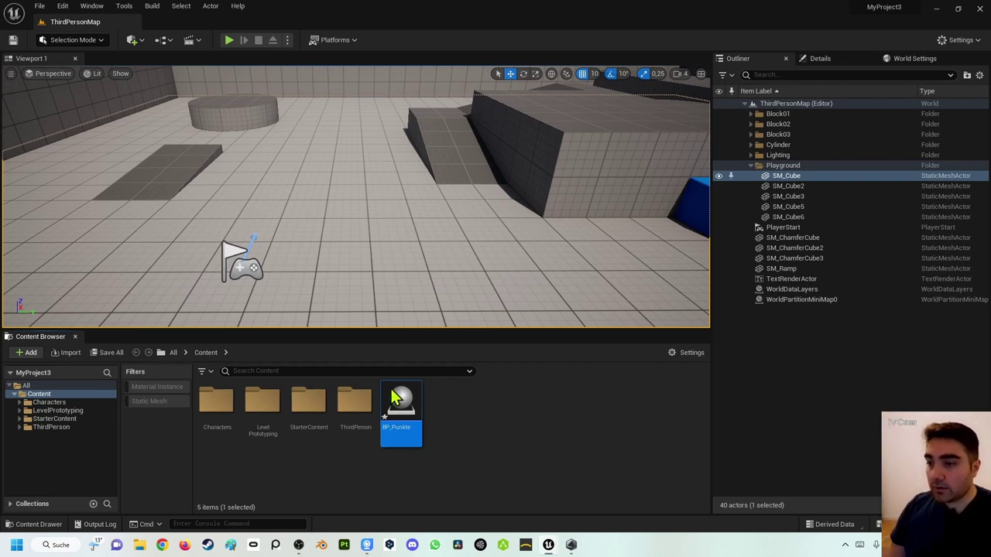
{"action": "double_click", "coordinate": [394, 397]}
Add a Cube component to BP_Punkte.
{"action": "mouse_move", "coordinate": [338, 196]}
{"action": "left_mouse_down"}
{"action": "mouse_move", "coordinate": [242, 89]}
{"action": "mouse_move", "coordinate": [200, 22]}
{"action": "left_mouse_up"}
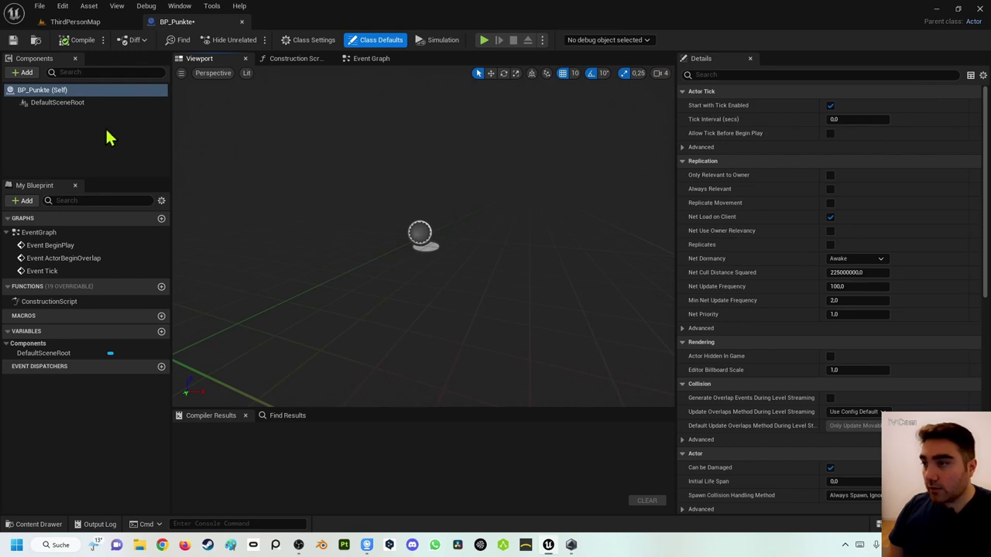
{"action": "left_click", "coordinate": [22, 73]}
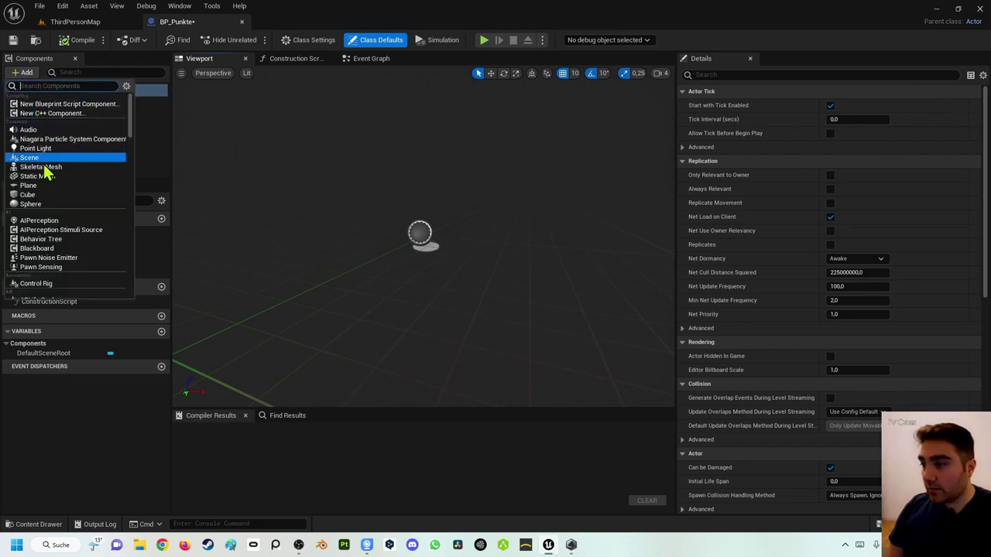
{"action": "left_click", "coordinate": [47, 194]}
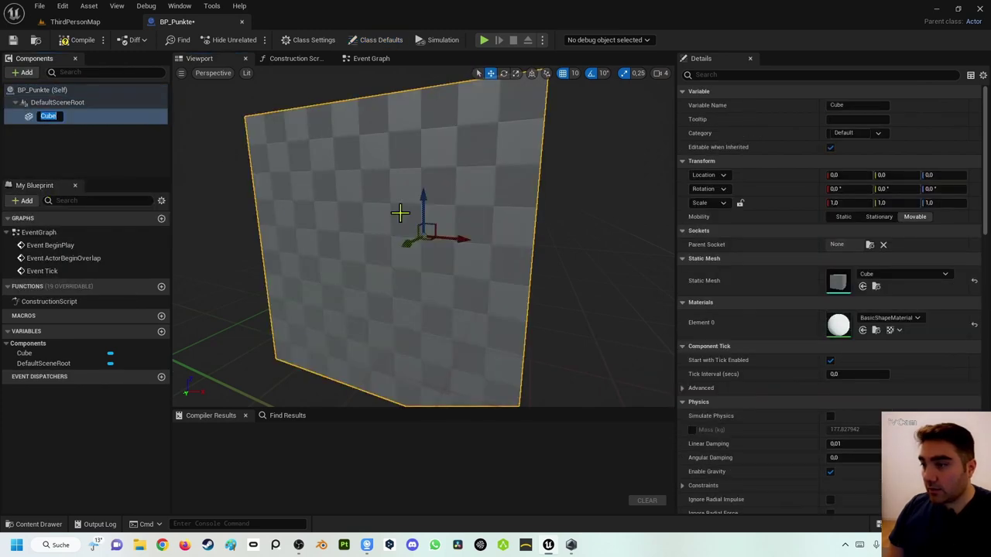
{"action": "scroll", "coordinate": [400, 213], "scroll_direction": "down", "scroll_amount": 6}
{"action": "scroll", "coordinate": [415, 256], "scroll_direction": "up", "scroll_amount": 3}
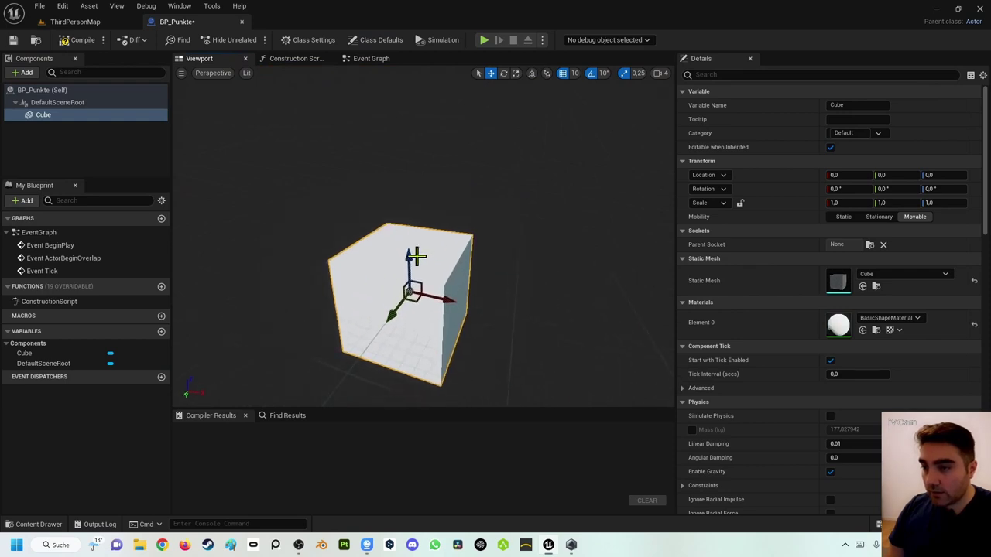
Raise the cube to Z 60, scale it to 0.5, and compile BP_Punkte.
{"action": "left_click_drag", "start_coordinate": [416, 255], "coordinate": [396, 192]}
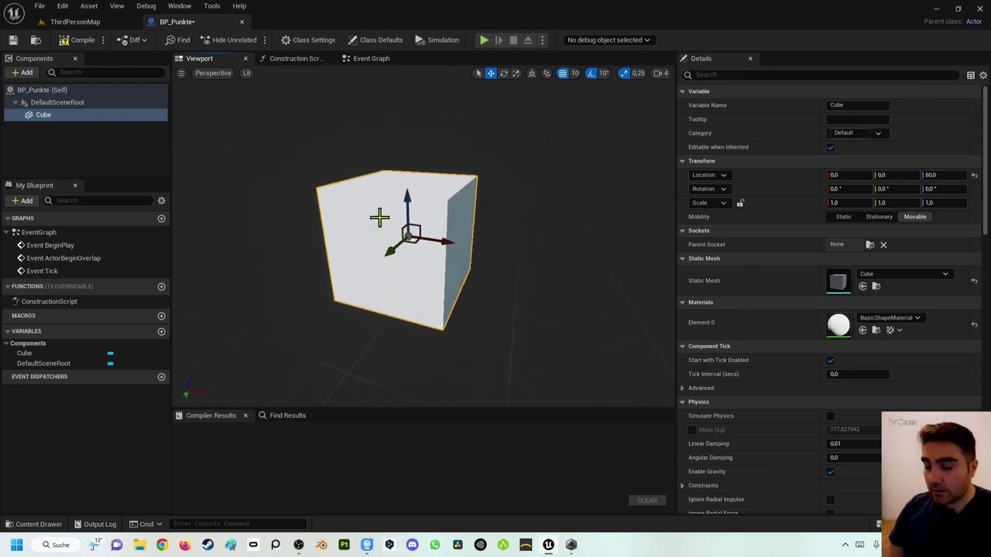
{"action": "key", "text": "r"}
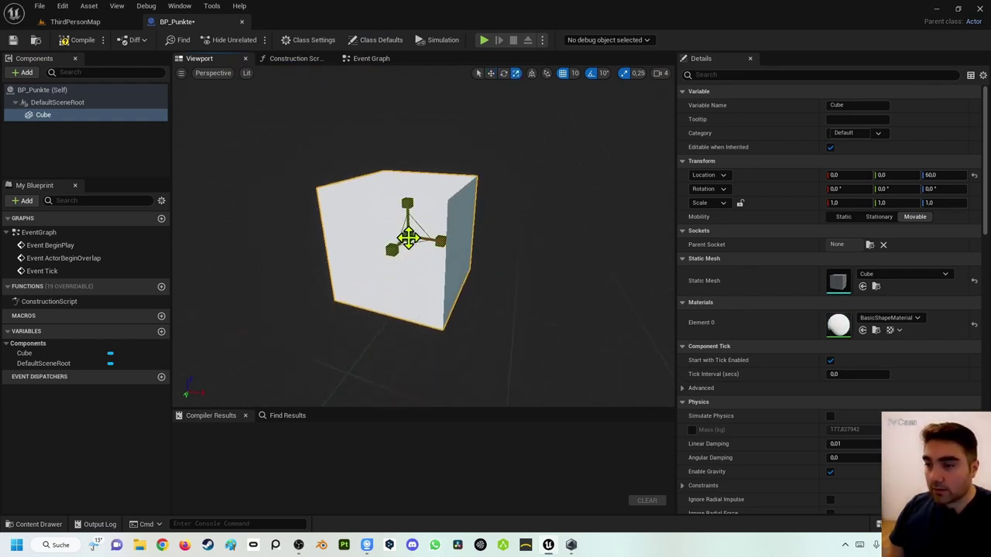
{"action": "left_click_drag", "start_coordinate": [408, 237], "coordinate": [405, 260]}
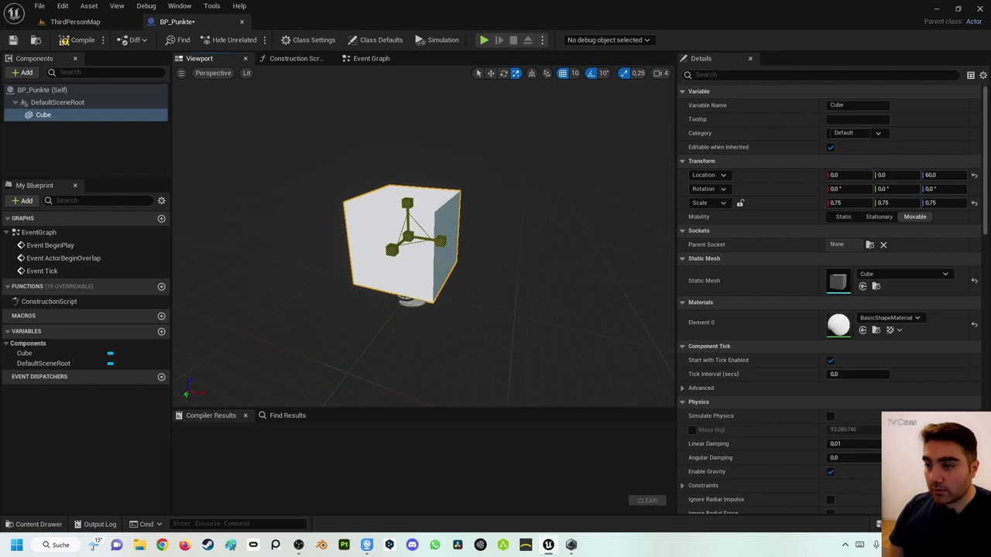
{"action": "left_click", "coordinate": [78, 41]}
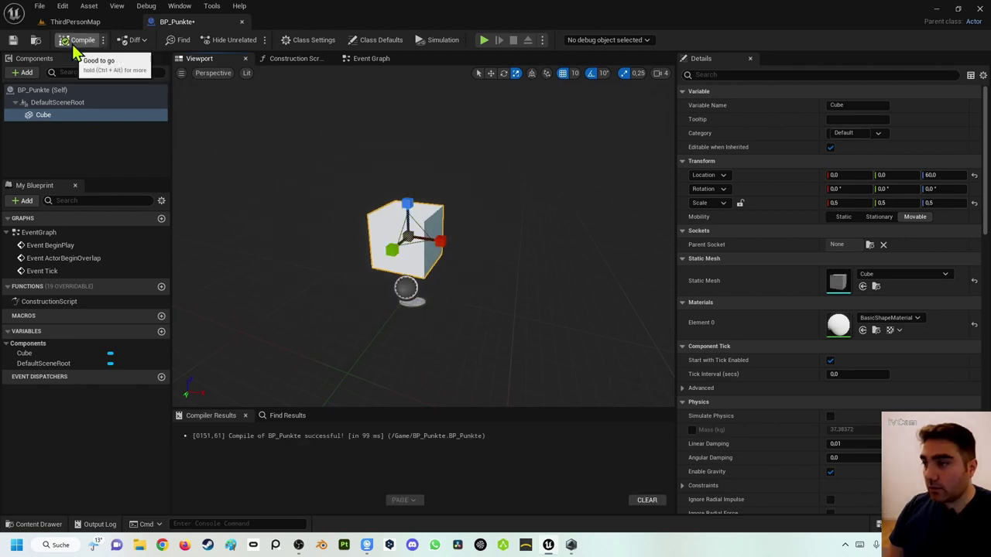
Delete the default event nodes in the Event Graph and add an Event Hit node.
{"action": "left_click", "coordinate": [362, 63]}
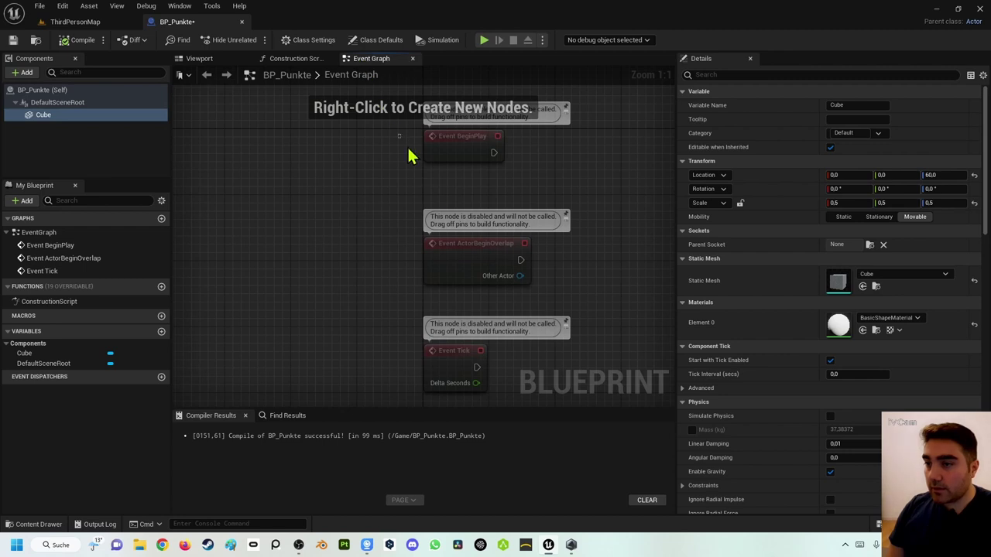
{"action": "mouse_move", "coordinate": [400, 133]}
{"action": "left_mouse_down"}
{"action": "mouse_move", "coordinate": [570, 421]}
{"action": "mouse_move", "coordinate": [568, 394]}
{"action": "left_mouse_up"}
{"action": "key", "text": "Delete"}
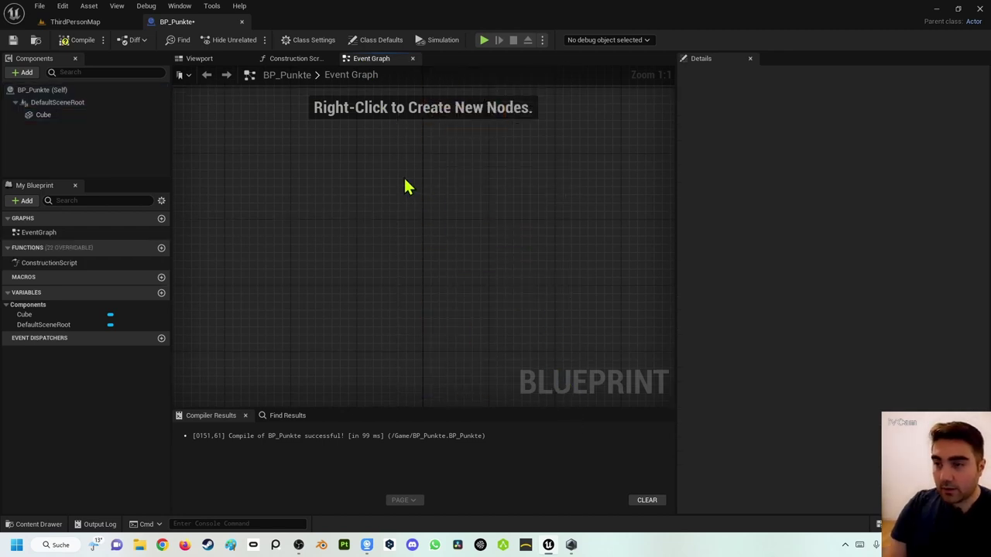
{"action": "right_click", "coordinate": [346, 157]}
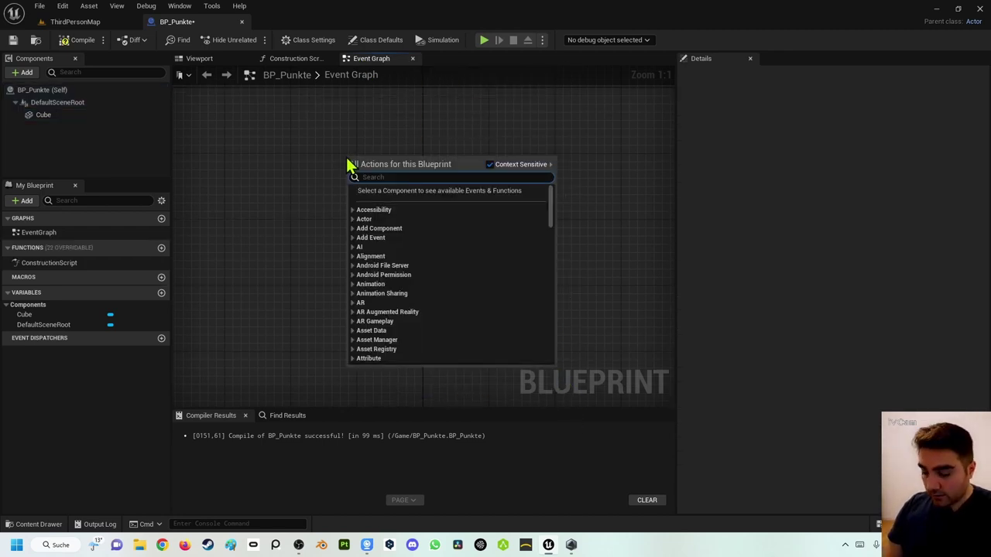
{"action": "type", "text": "event hit"}
{"action": "key", "text": "Return"}
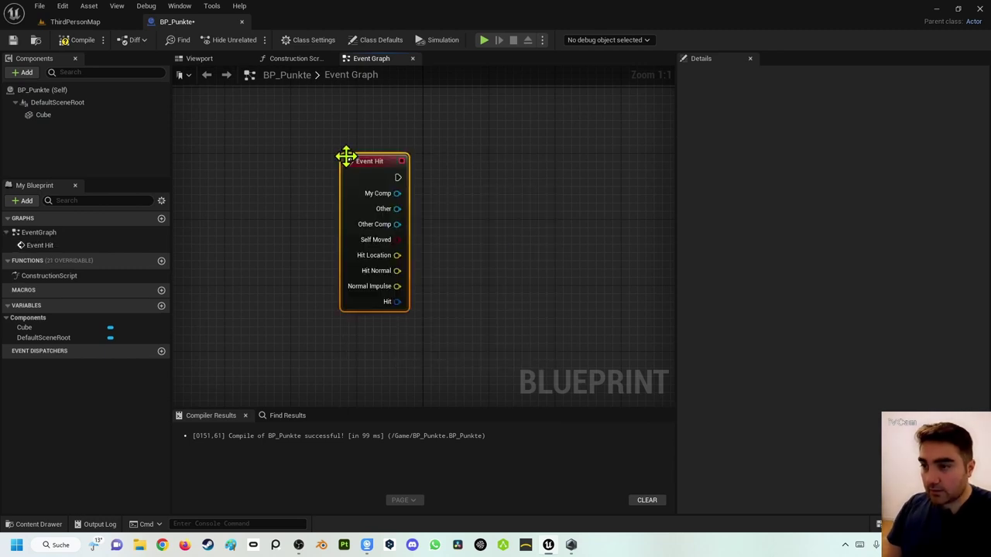
Wire Event Hit to a Destroy Actor node, then compile and save BP_Punkte.
{"action": "right_click_drag", "start_coordinate": [512, 190], "coordinate": [387, 199]}
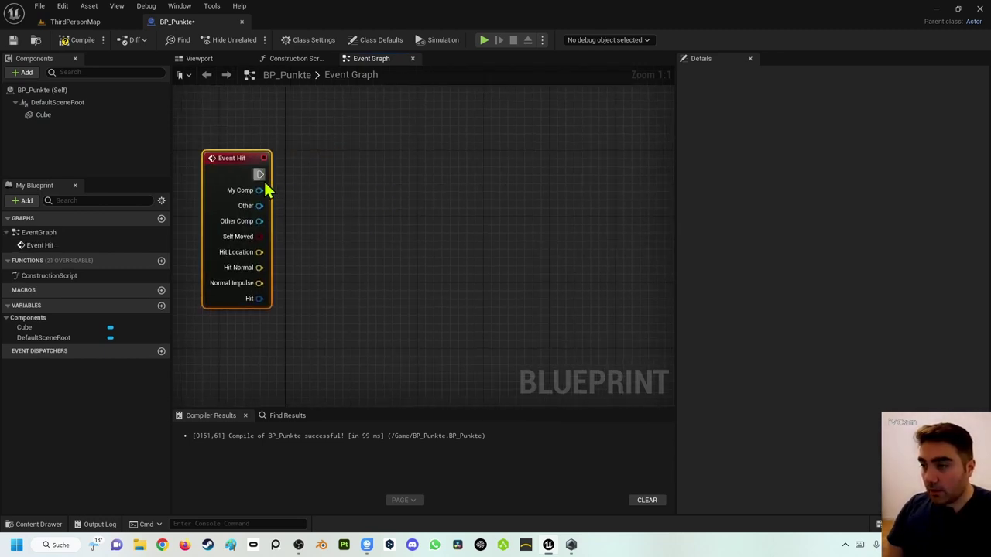
{"action": "left_click_drag", "start_coordinate": [259, 174], "coordinate": [395, 172]}
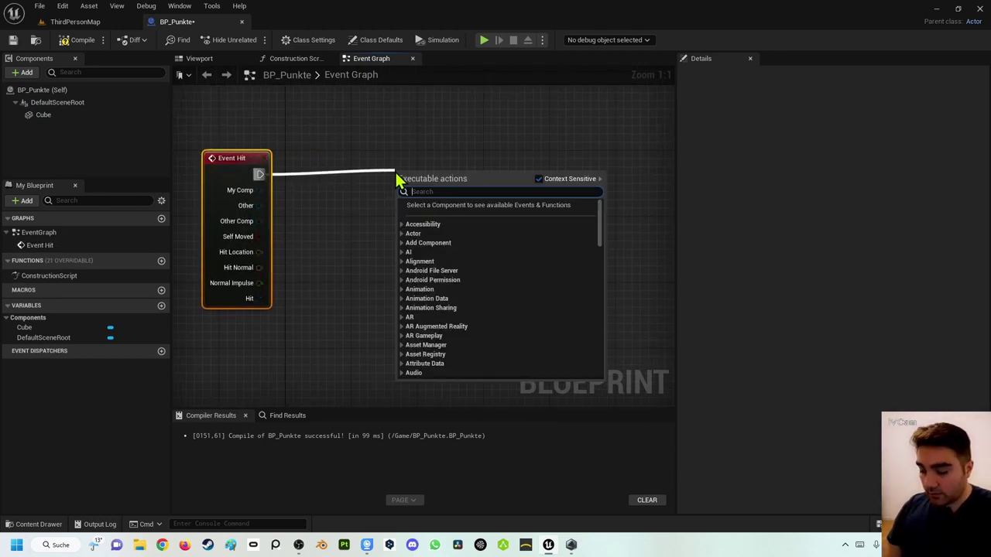
{"action": "type", "text": "destroy"}
{"action": "key", "text": "Return"}
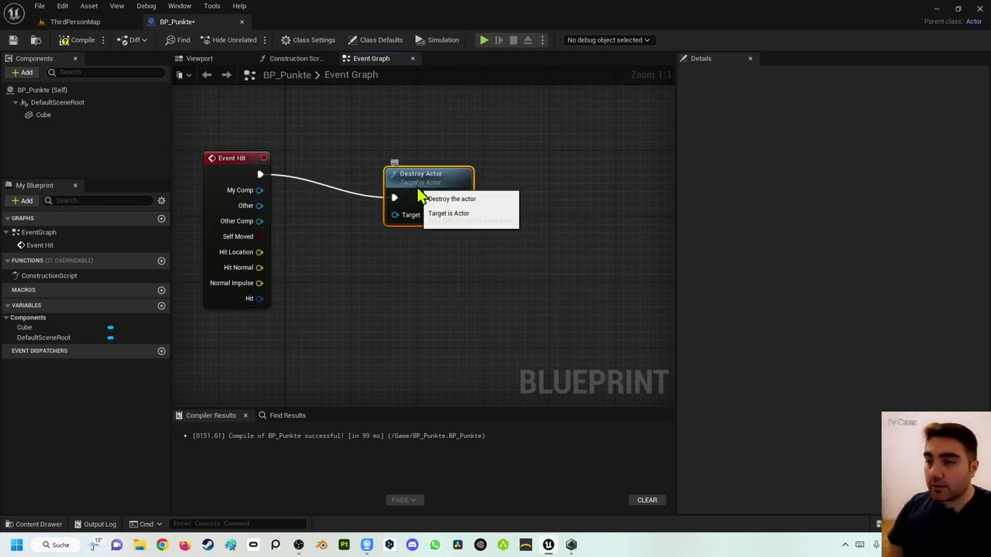
{"action": "left_click_drag", "start_coordinate": [401, 194], "coordinate": [361, 171]}
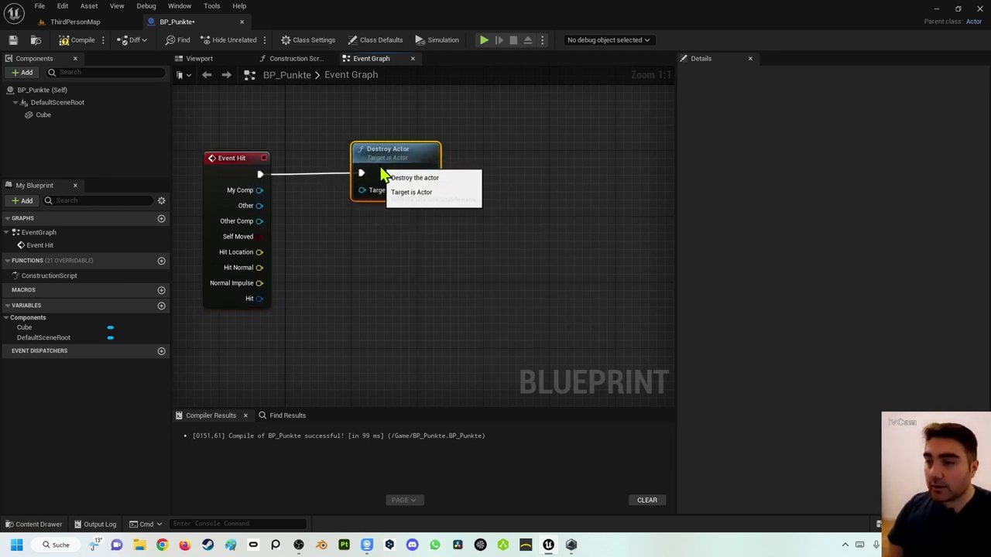
{"action": "left_click", "coordinate": [78, 39]}
{"action": "left_click", "coordinate": [12, 39]}
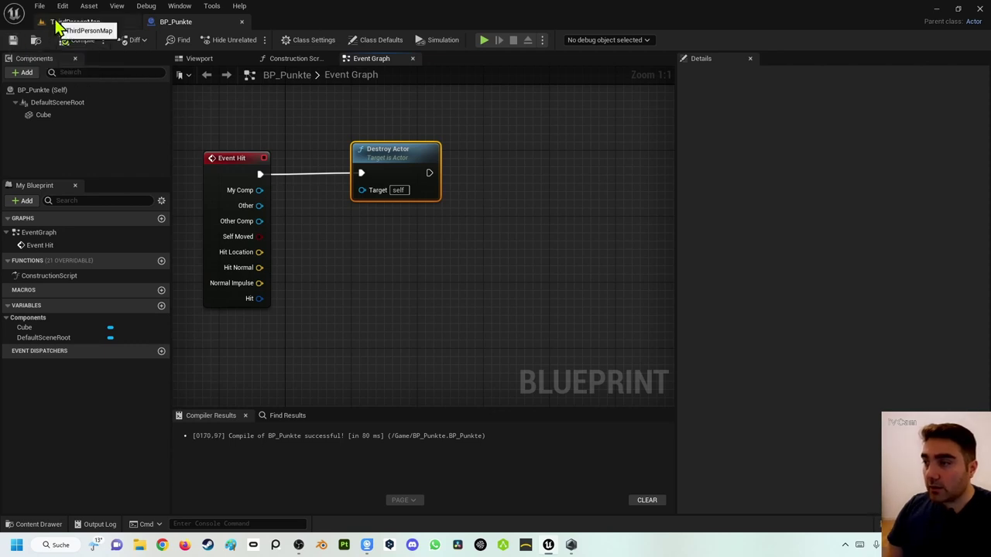
{"action": "left_click", "coordinate": [56, 23]}
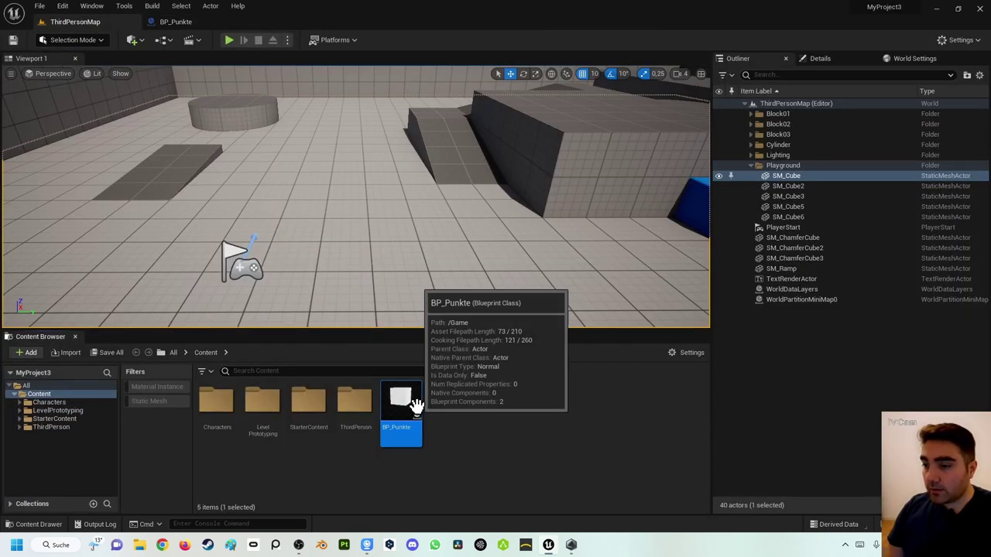
Place a BP_Punkte actor, then Alt-drag BP_Punkte to BP_Punkte4 forward into a second row.
{"action": "mouse_move", "coordinate": [401, 401]}
{"action": "left_mouse_down"}
{"action": "mouse_move", "coordinate": [310, 203]}
{"action": "mouse_move", "coordinate": [448, 208]}
{"action": "left_mouse_up"}
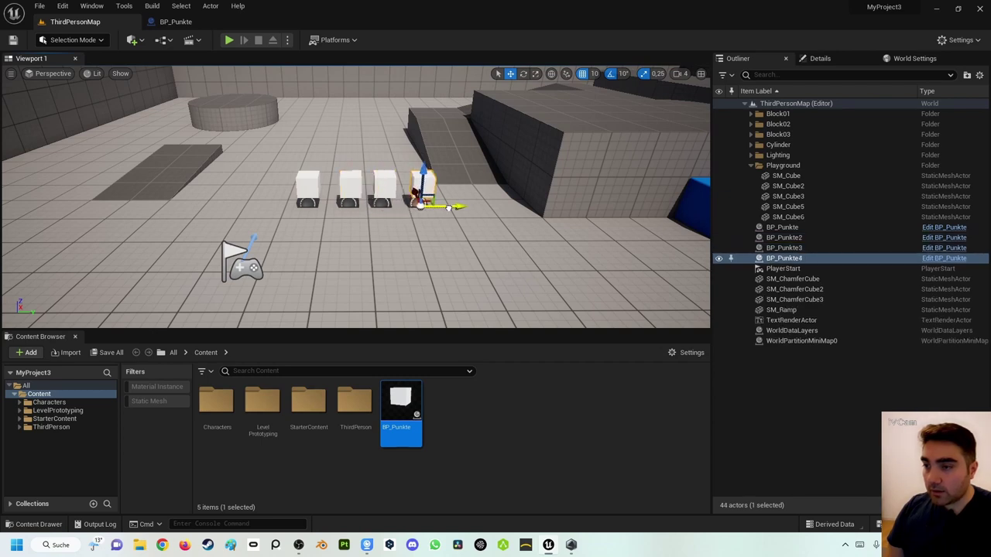
{"action": "left_click", "coordinate": [331, 198]}
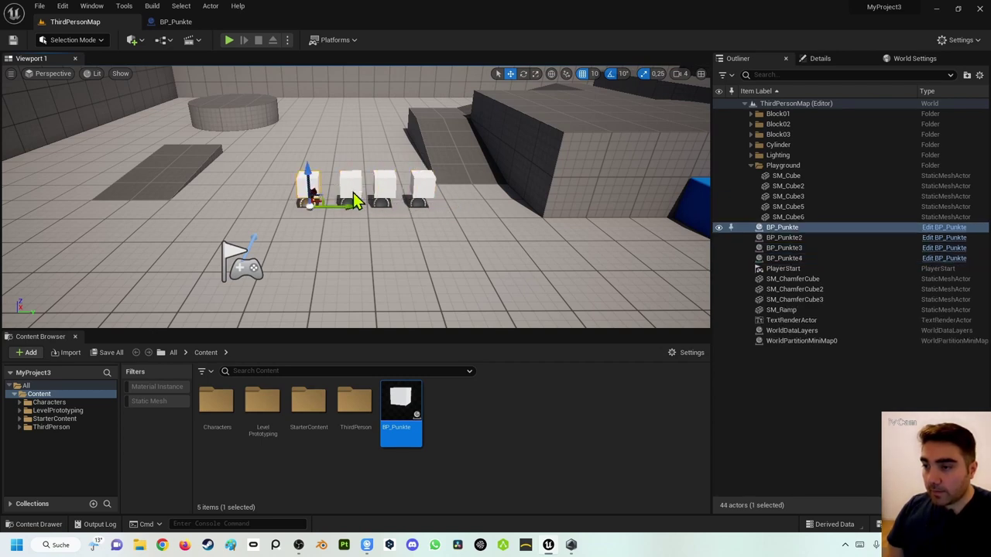
{"action": "left_click", "coordinate": [352, 194], "text": "ctrl"}
{"action": "left_click", "coordinate": [383, 193], "text": "ctrl"}
{"action": "left_click", "coordinate": [408, 198], "text": "ctrl"}
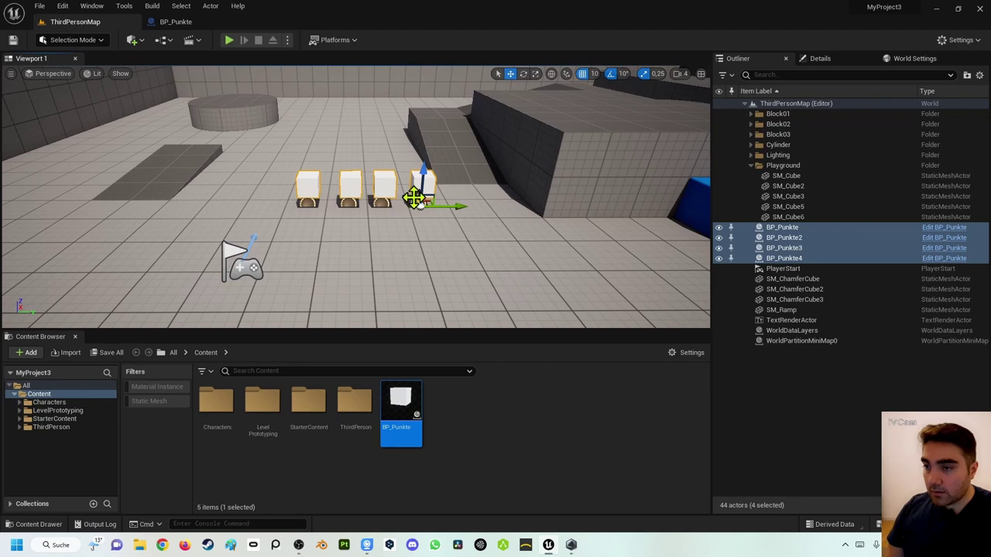
{"action": "left_click_drag", "start_coordinate": [414, 198], "coordinate": [434, 225], "text": "alt"}
{"action": "left_click", "coordinate": [369, 265]}
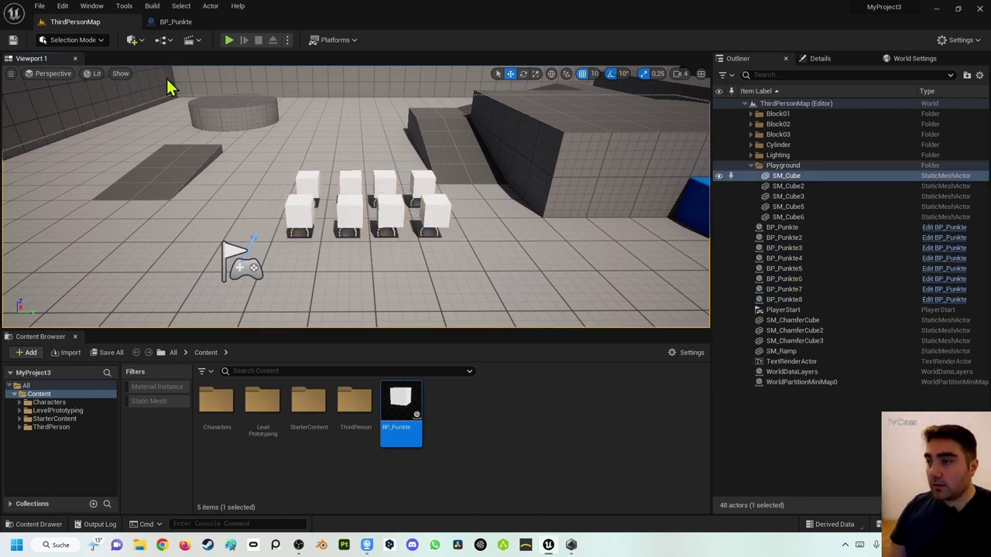
Play the level, walk the character forward into the cubes, then stop with Esc.
{"action": "left_click", "coordinate": [230, 42]}
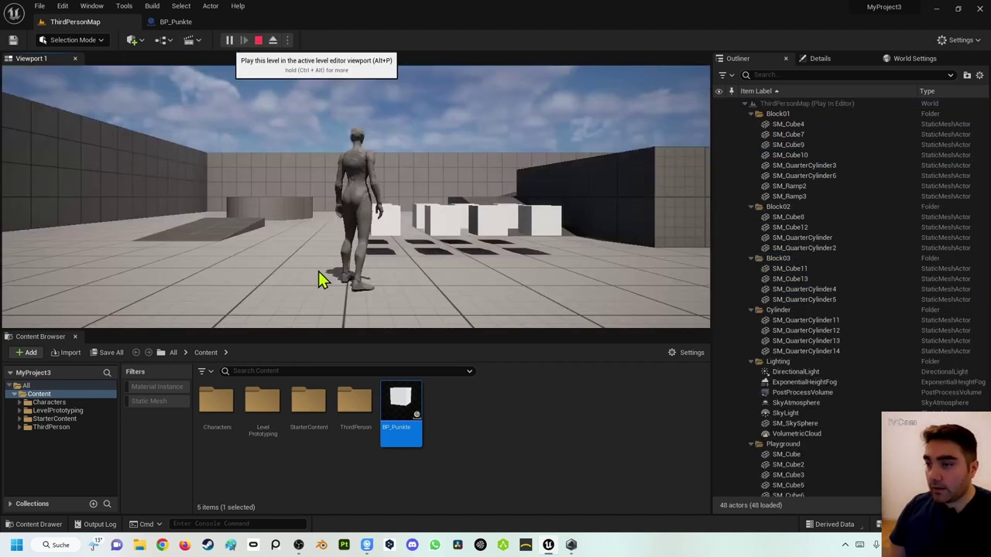
{"action": "key", "text": "w"}
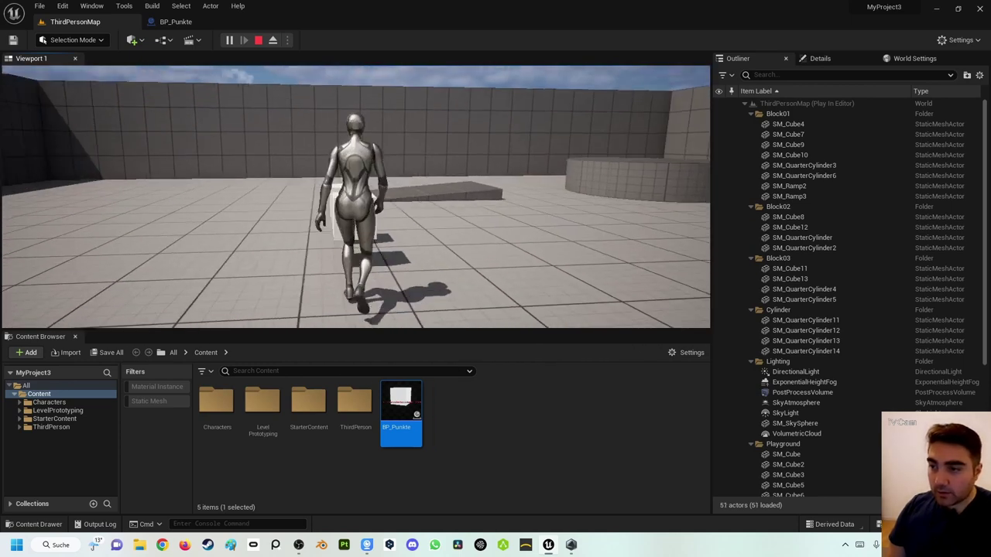
{"action": "key", "text": "Escape"}
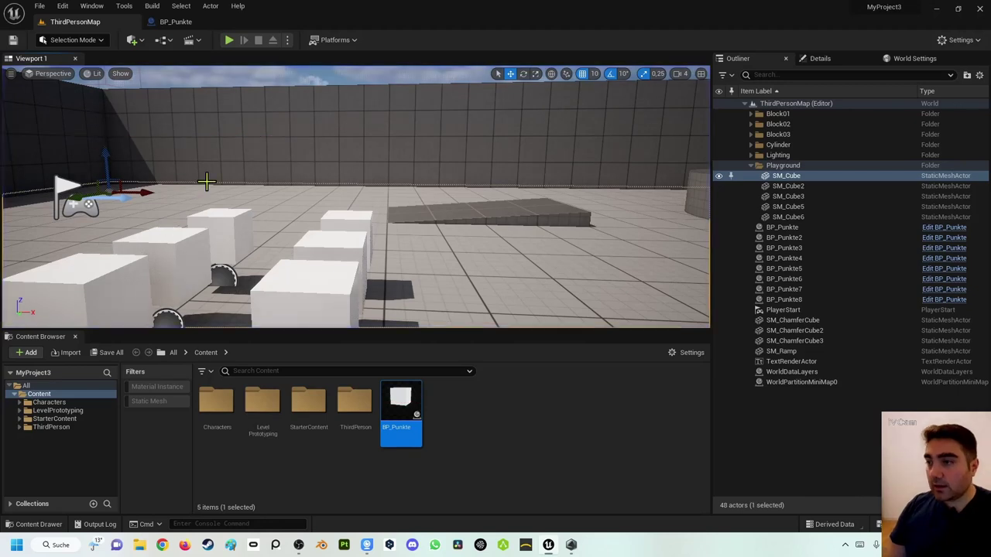
Zoom out BP_Punkte's Event Graph and move Destroy Actor further right of Event Hit.
{"action": "left_click", "coordinate": [170, 22]}
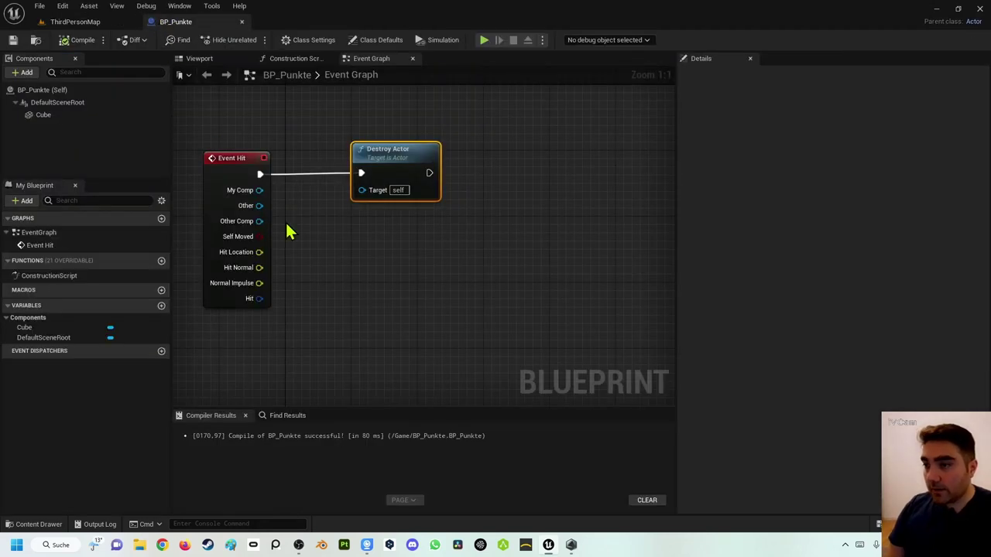
{"action": "scroll", "coordinate": [299, 260], "scroll_direction": "down", "scroll_amount": 2}
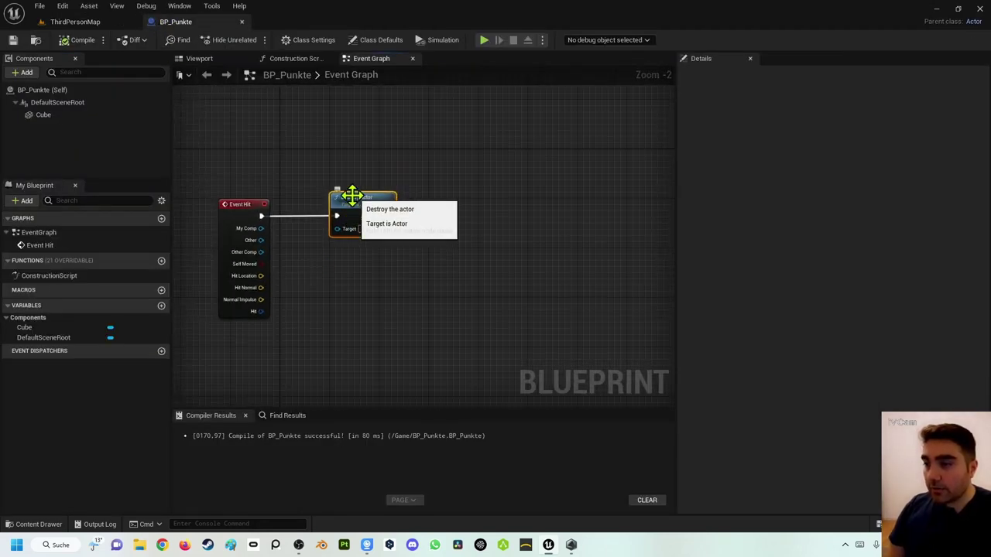
{"action": "left_click_drag", "start_coordinate": [331, 197], "coordinate": [517, 197]}
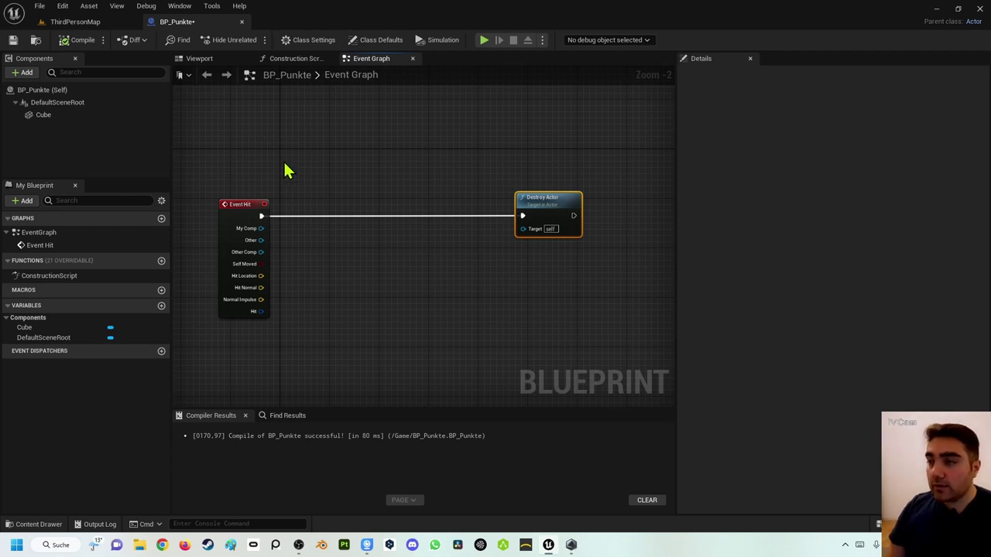
{"action": "left_click", "coordinate": [47, 23]}
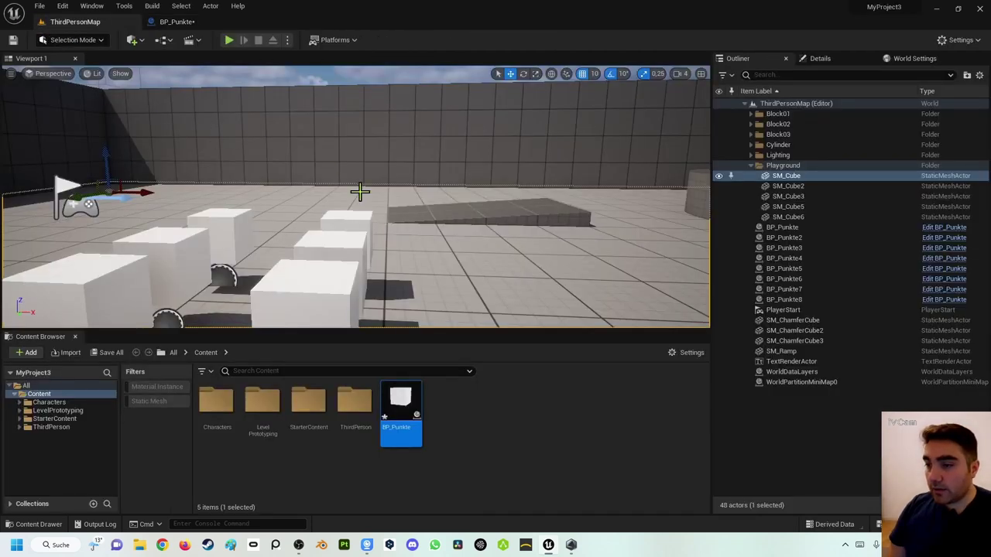
Browse to ThirdPerson > Blueprints and select BP_ThirdPersonCharacter.
{"action": "left_click", "coordinate": [52, 404]}
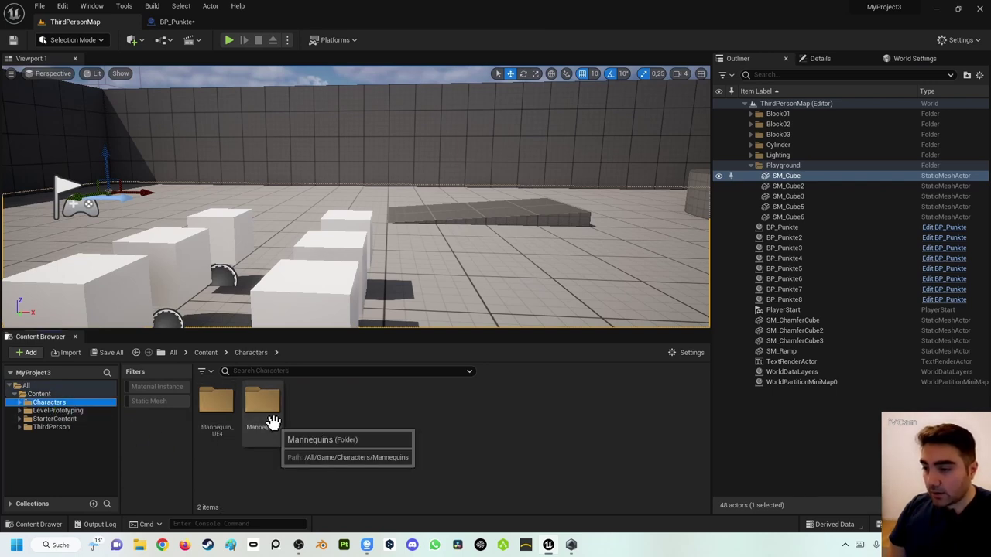
{"action": "left_click", "coordinate": [59, 432]}
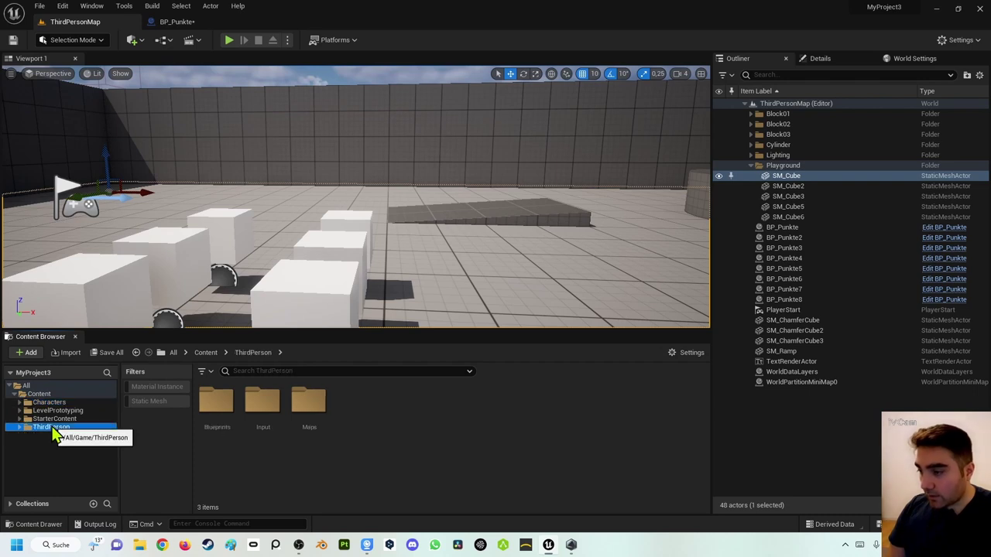
{"action": "double_click", "coordinate": [217, 403]}
{"action": "left_click", "coordinate": [217, 401]}
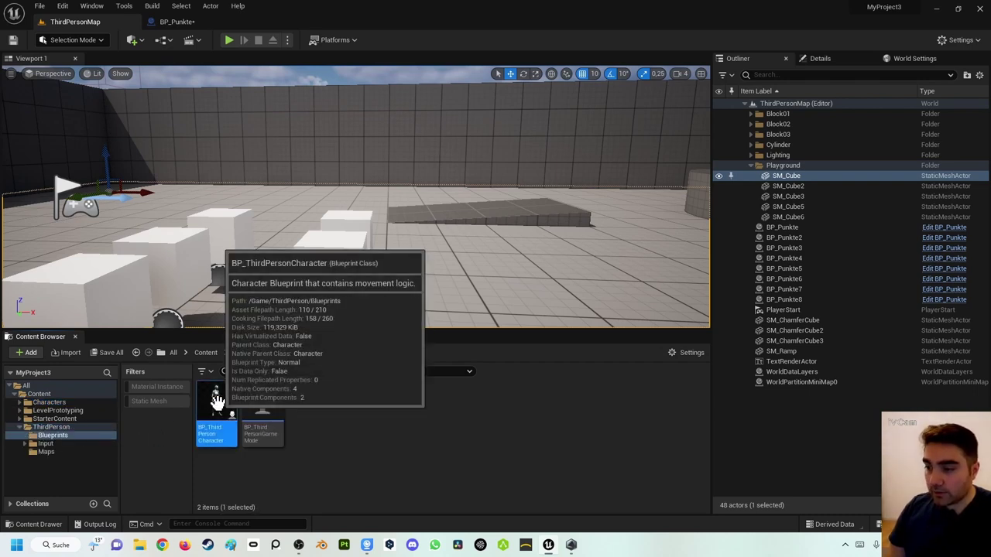
Open BP_ThirdPersonCharacter and pan its Event Graph to empty space.
{"action": "double_click", "coordinate": [216, 402]}
{"action": "scroll", "coordinate": [259, 289], "scroll_direction": "down", "scroll_amount": 2}
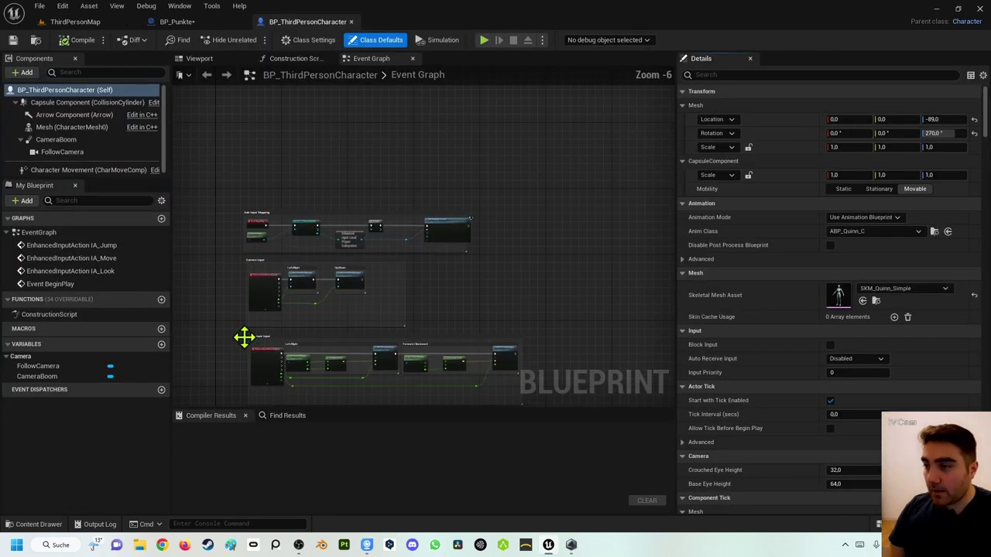
{"action": "mouse_move", "coordinate": [243, 336]}
{"action": "right_mouse_down"}
{"action": "mouse_move", "coordinate": [277, 269]}
{"action": "mouse_move", "coordinate": [243, 266]}
{"action": "right_mouse_up"}
{"action": "scroll", "coordinate": [279, 260], "scroll_direction": "up", "scroll_amount": 4}
{"action": "right_click", "coordinate": [279, 259]}
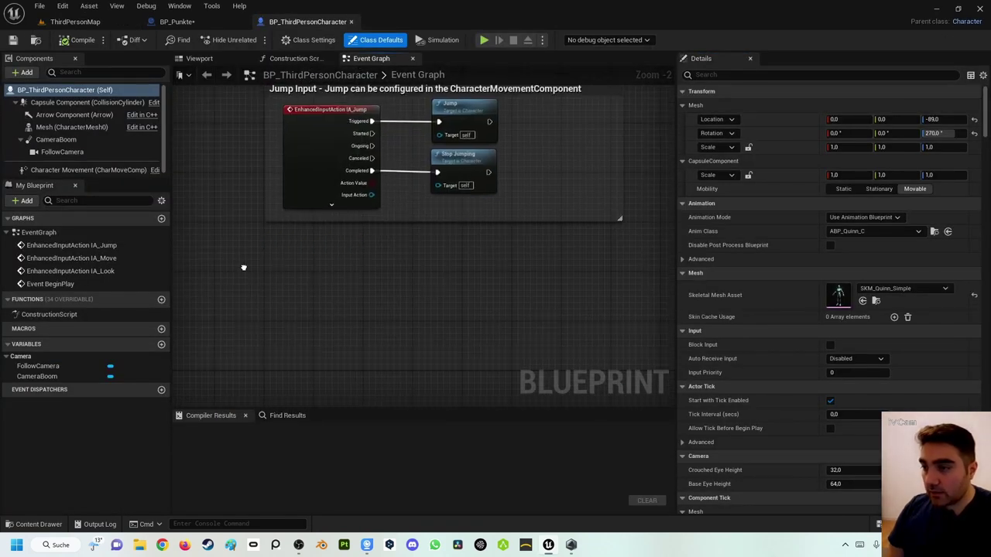
Add an Integer variable named Punktezahl and compile the character Blueprint.
{"action": "left_click", "coordinate": [162, 346]}
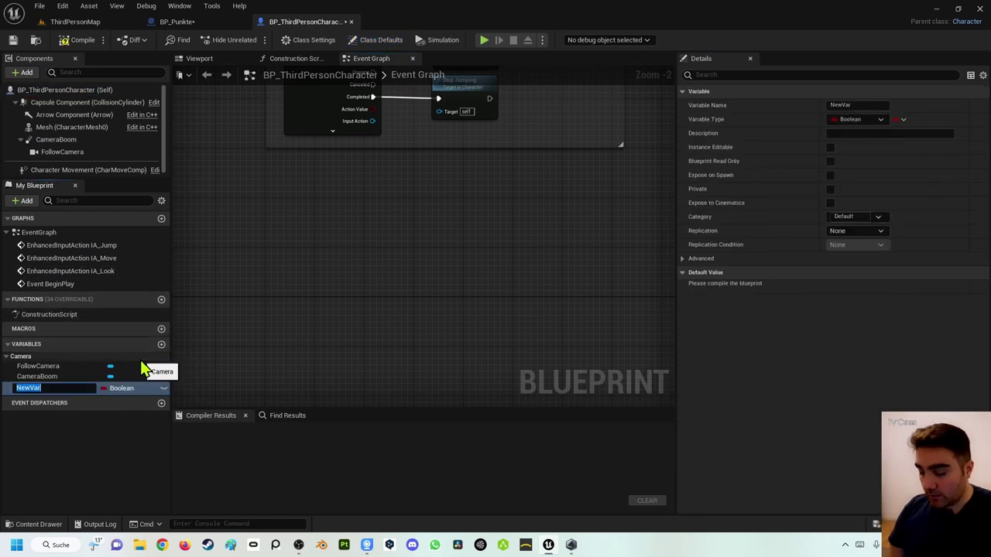
{"action": "type", "text": "P"}
{"action": "type", "text": "unkte"}
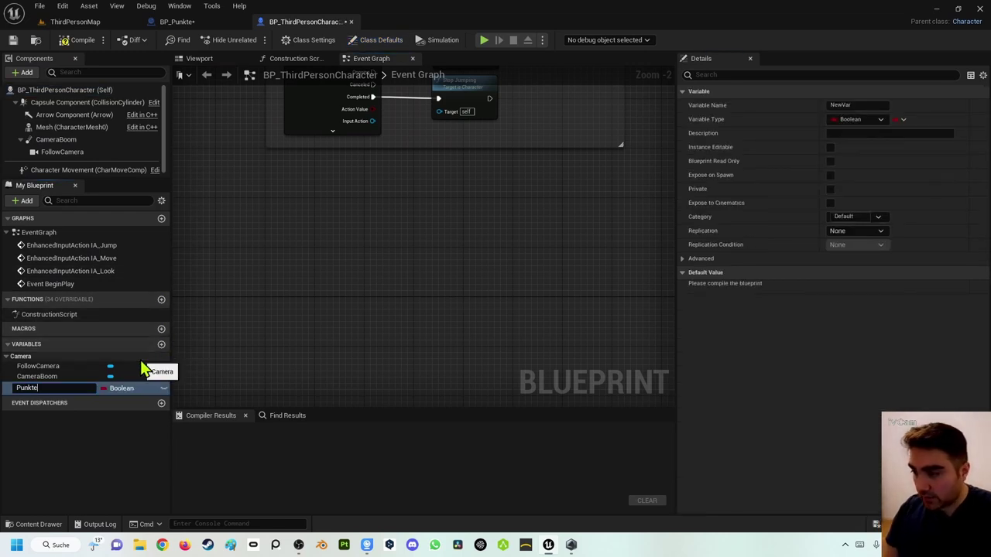
{"action": "type", "text": "hl"}
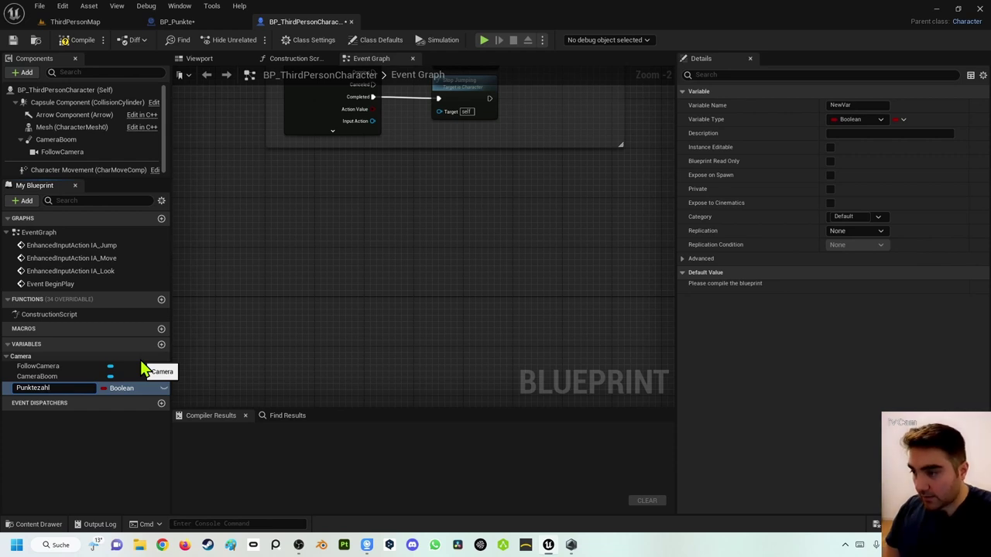
{"action": "key", "text": "Return"}
{"action": "left_click", "coordinate": [120, 391]}
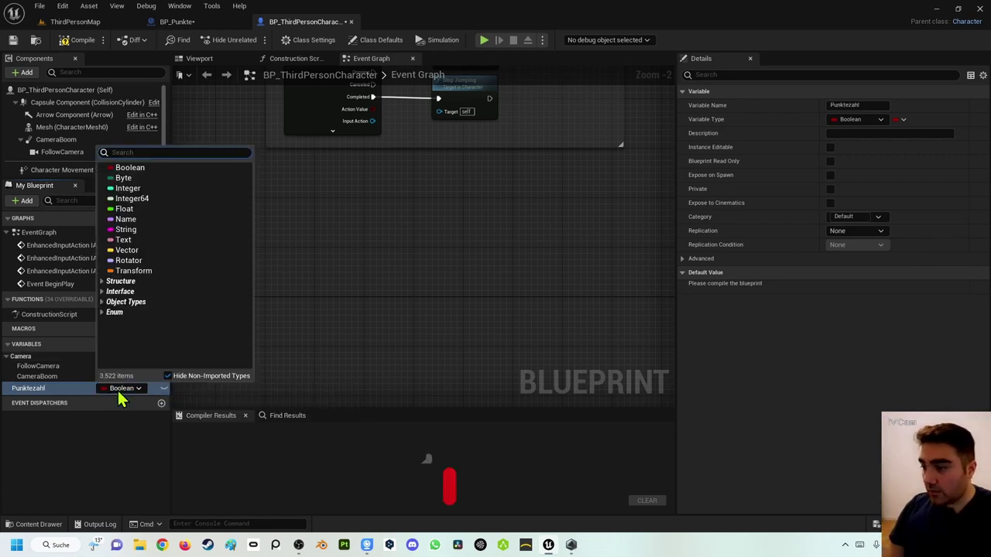
{"action": "left_click", "coordinate": [127, 189]}
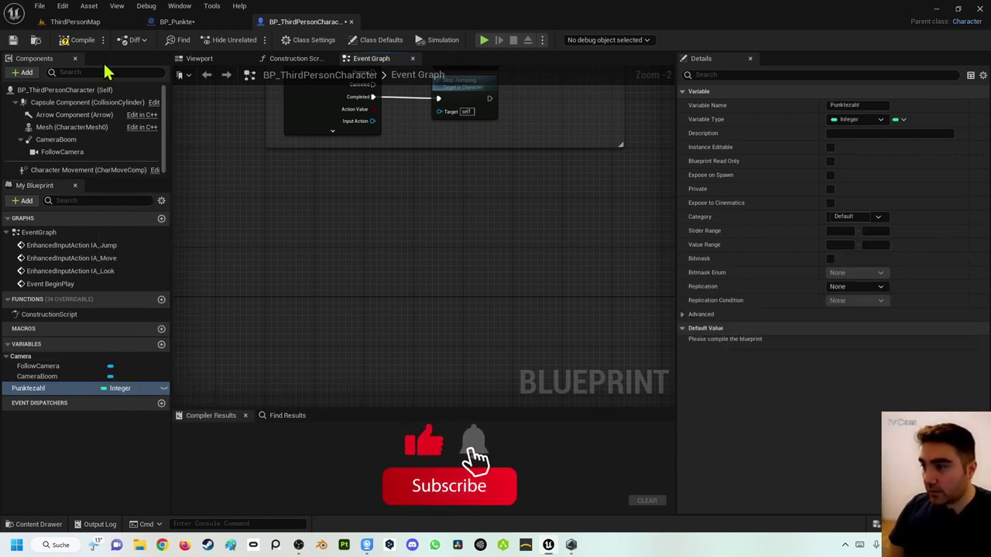
{"action": "left_click", "coordinate": [83, 39]}
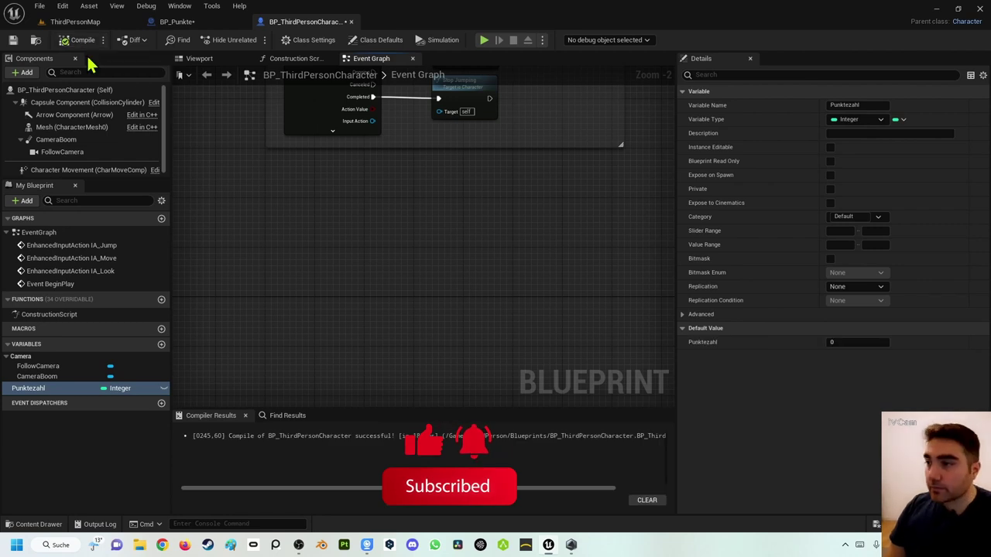
In BP_Punkte, shift Destroy Actor right and insert a Cast To BP_ThirdPersonCharacter after Event Hit.
{"action": "left_click", "coordinate": [176, 31]}
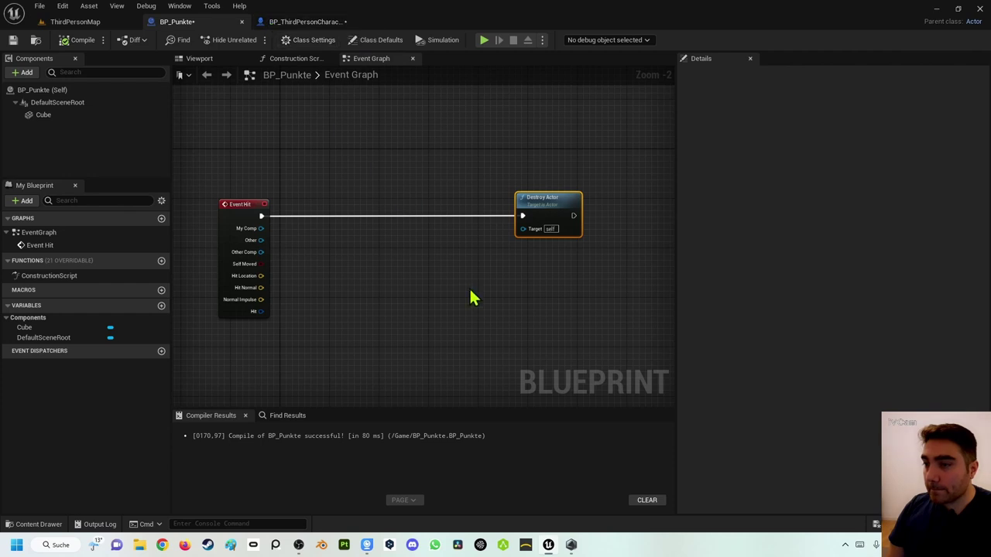
{"action": "right_click_drag", "start_coordinate": [470, 297], "coordinate": [437, 294]}
{"action": "left_click_drag", "start_coordinate": [522, 209], "coordinate": [604, 212]}
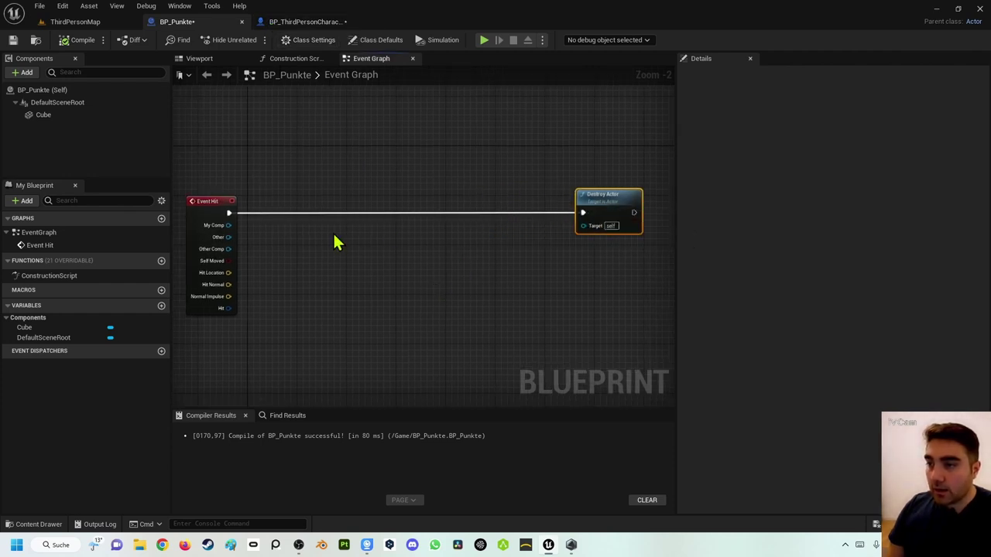
{"action": "left_click", "coordinate": [333, 239]}
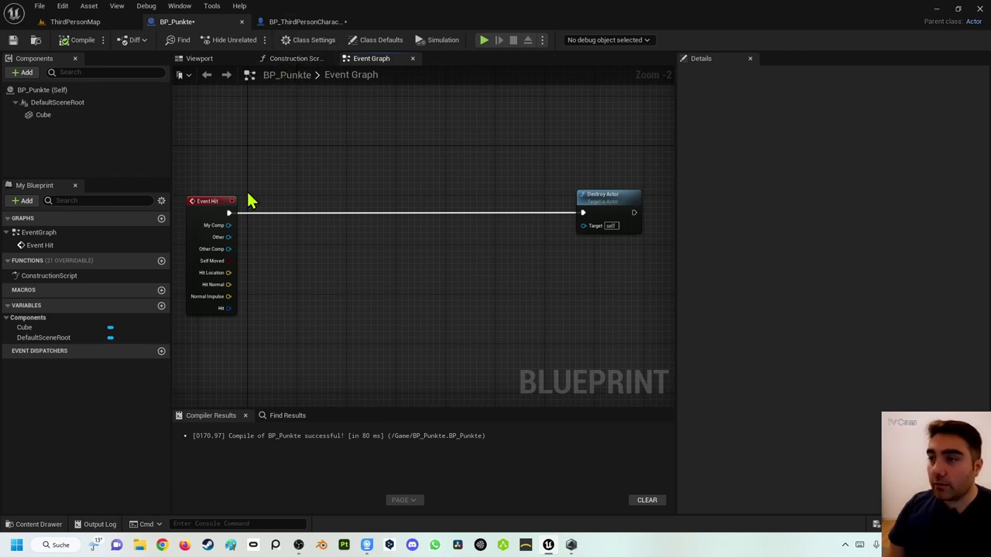
{"action": "left_click_drag", "start_coordinate": [231, 212], "coordinate": [325, 212]}
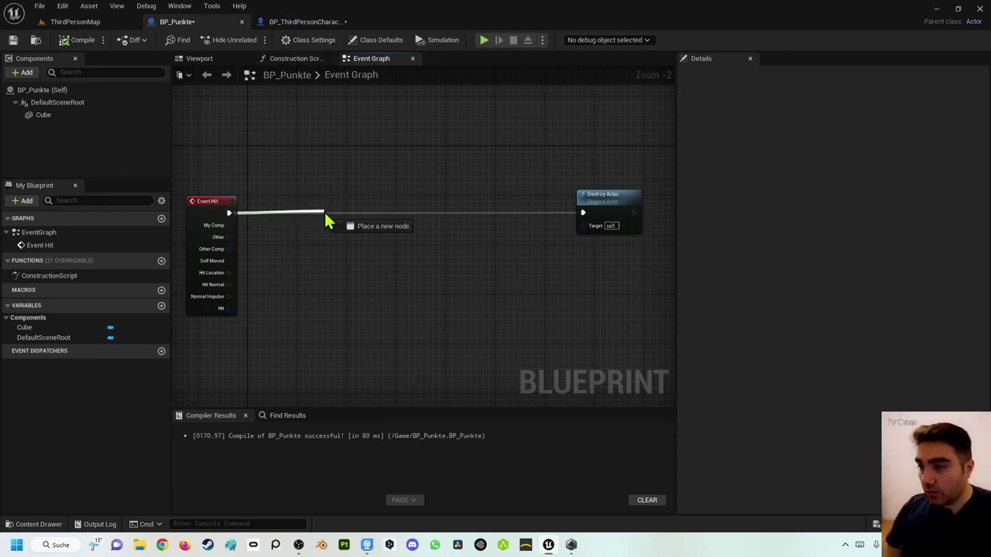
{"action": "type", "text": "cast"}
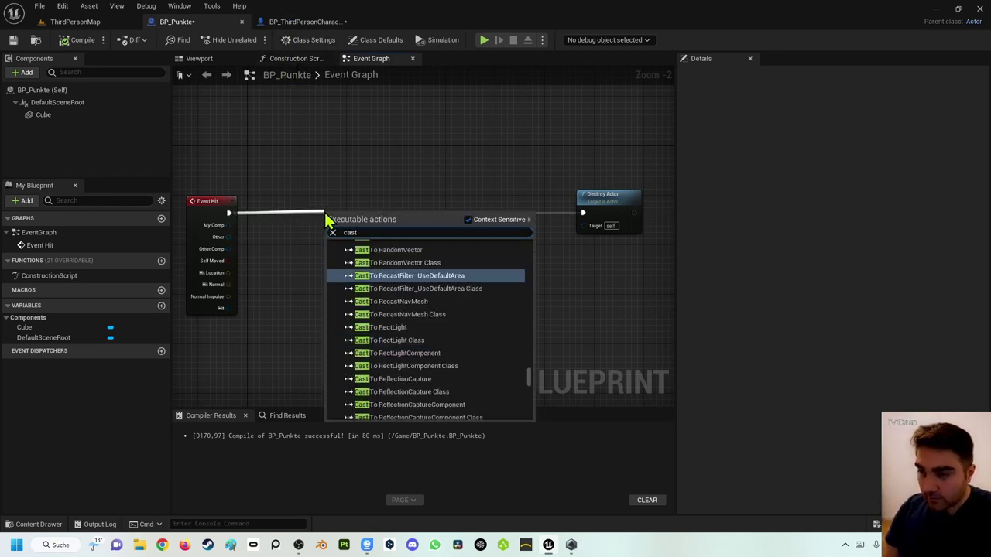
{"action": "type", "text": " to th"}
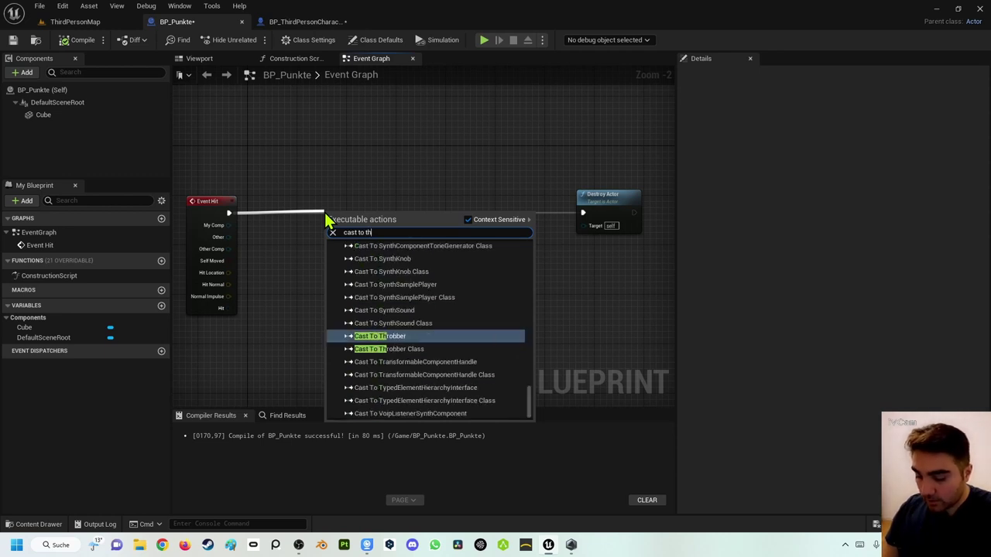
{"action": "type", "text": "ird"}
{"action": "key", "text": "Up"}
{"action": "key", "text": "Up"}
{"action": "key", "text": "Return"}
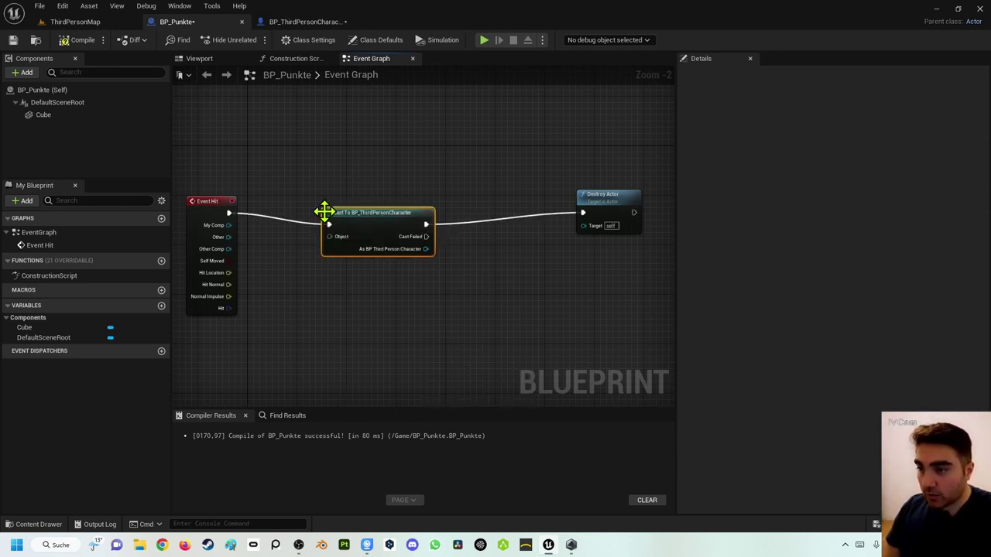
Connect a Get Player Character node to the cast's Object input.
{"action": "mouse_move", "coordinate": [371, 221]}
{"action": "left_mouse_down"}
{"action": "mouse_move", "coordinate": [415, 209]}
{"action": "mouse_move", "coordinate": [307, 288]}
{"action": "left_mouse_up"}
{"action": "type", "text": "getpla"}
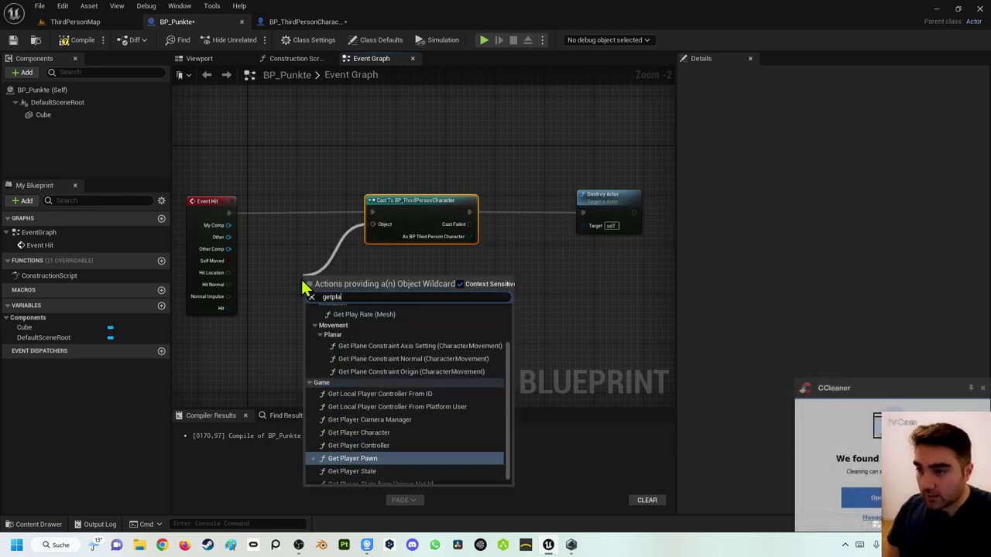
{"action": "type", "text": "ye"}
{"action": "key", "text": "Up"}
{"action": "key", "text": "Up"}
{"action": "key", "text": "Return"}
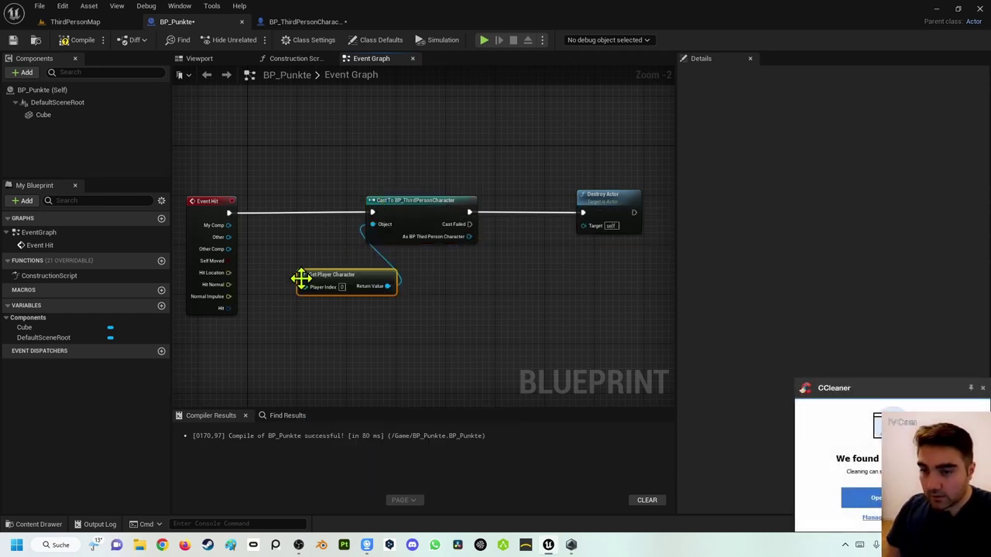
Move Destroy Actor right to make room, and add a Get Punktezahl node from the cast output.
{"action": "left_click", "coordinate": [980, 389]}
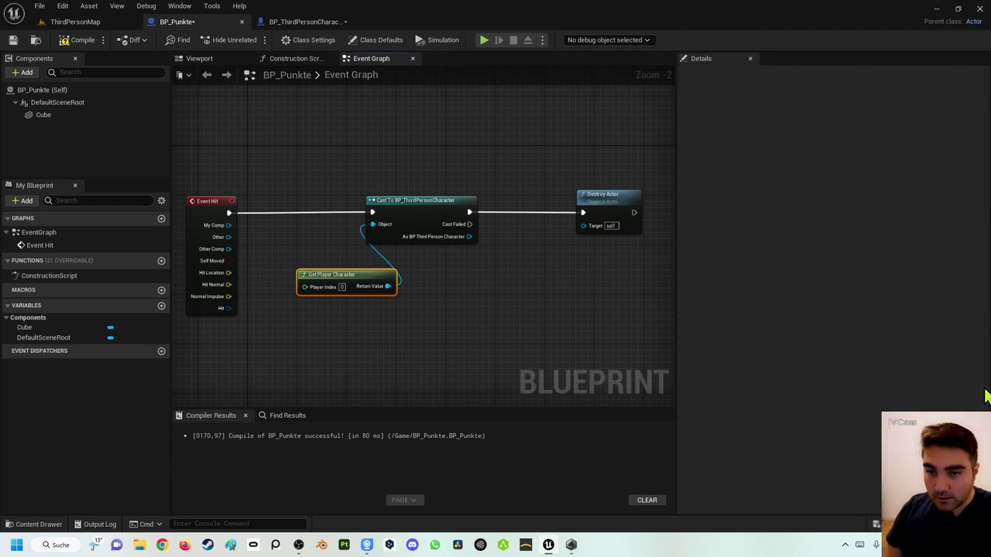
{"action": "left_click_drag", "start_coordinate": [359, 281], "coordinate": [328, 268]}
{"action": "right_click_drag", "start_coordinate": [613, 250], "coordinate": [444, 256]}
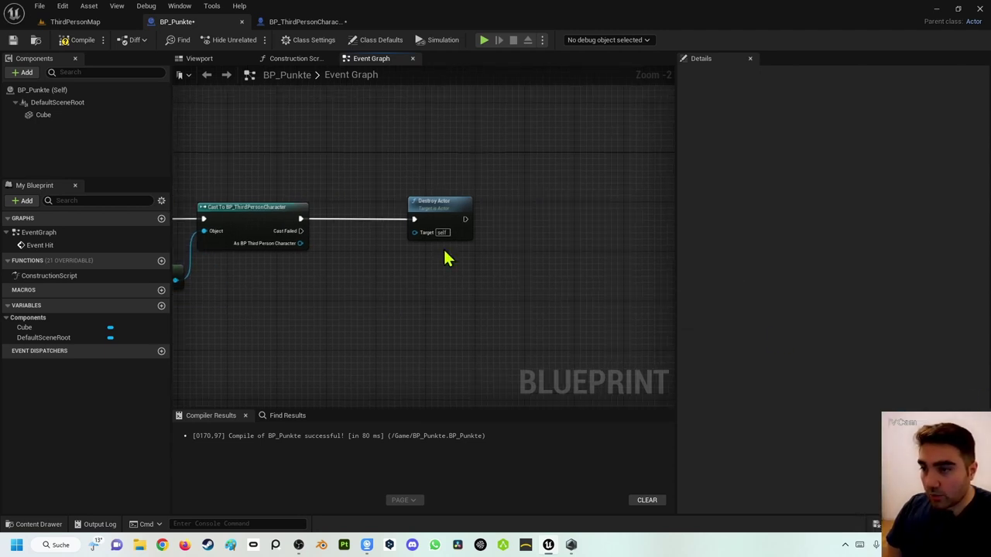
{"action": "left_click", "coordinate": [486, 222]}
{"action": "left_click_drag", "start_coordinate": [487, 223], "coordinate": [573, 222]}
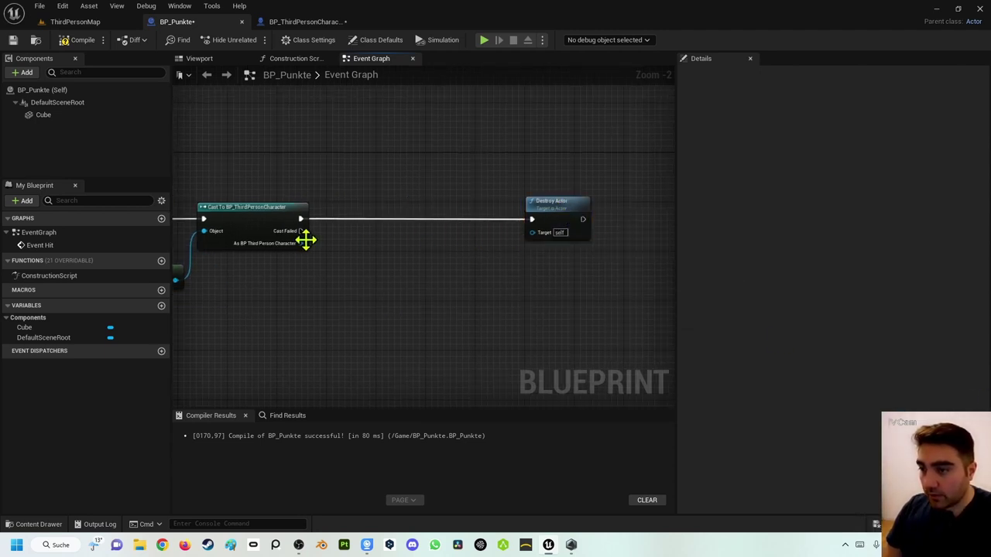
{"action": "left_click_drag", "start_coordinate": [301, 243], "coordinate": [336, 285]}
{"action": "type", "text": "pu"}
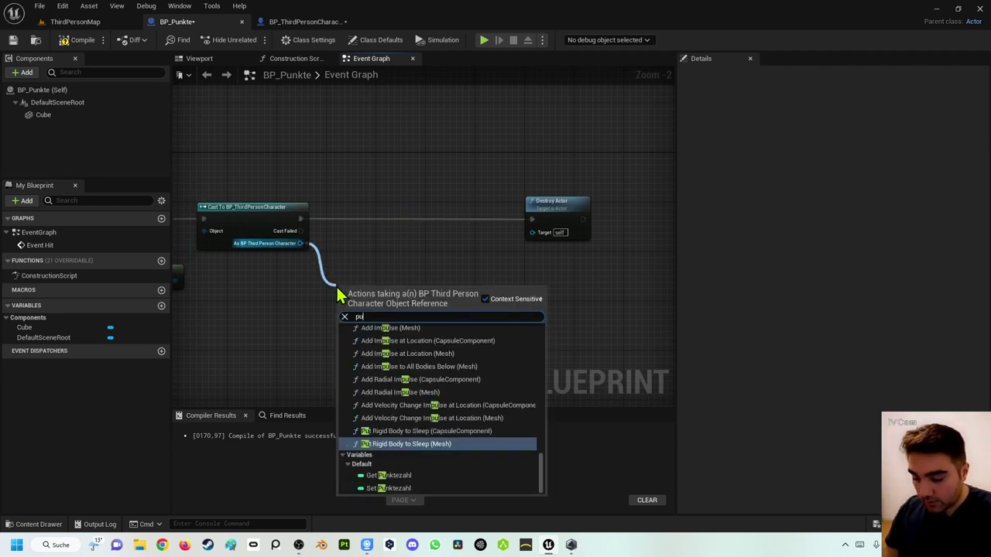
{"action": "type", "text": "nkt"}
{"action": "key", "text": "Return"}
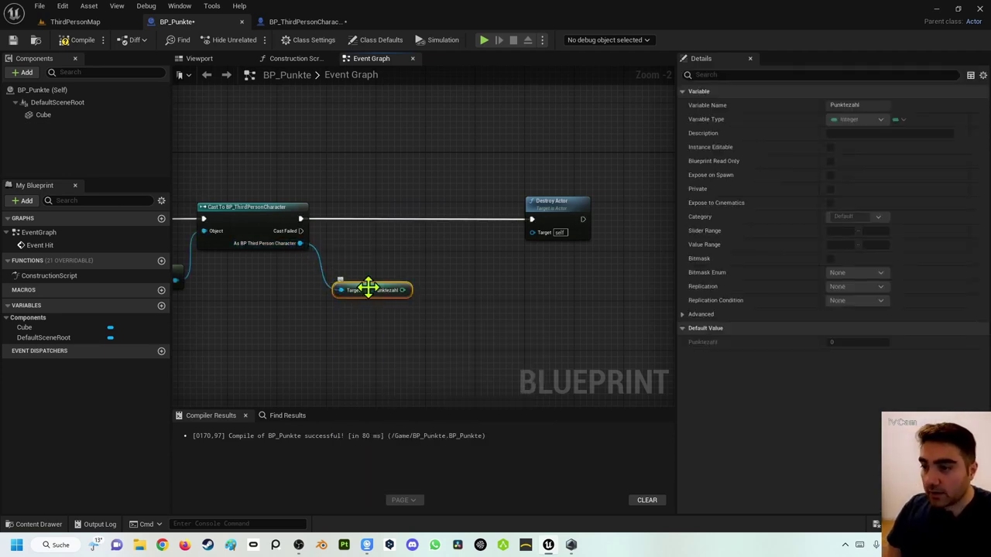
Add an Increment Int (++) on Punktezahl, wire cast → ++ → Destroy Actor, and compile.
{"action": "left_click_drag", "start_coordinate": [403, 289], "coordinate": [436, 259]}
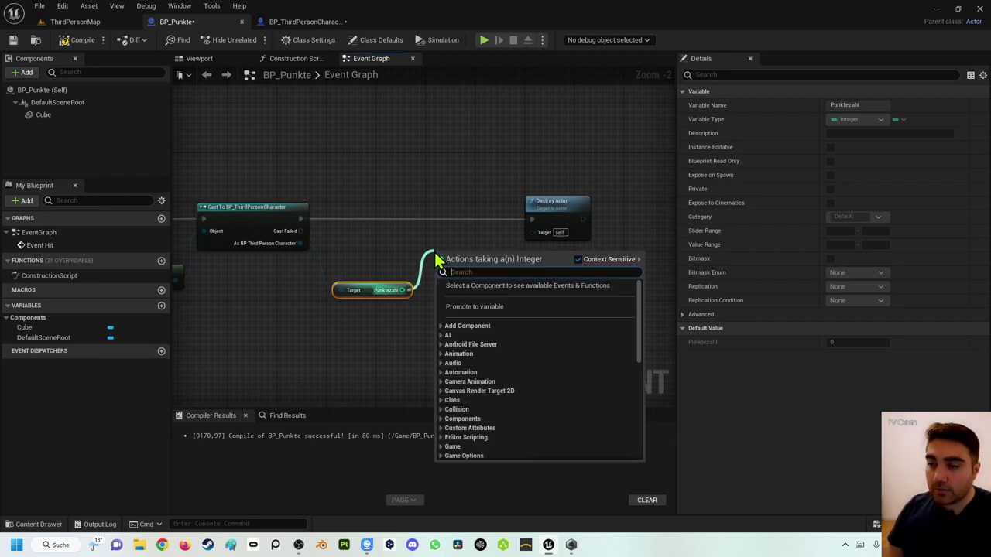
{"action": "type", "text": "++"}
{"action": "left_click", "coordinate": [481, 306]}
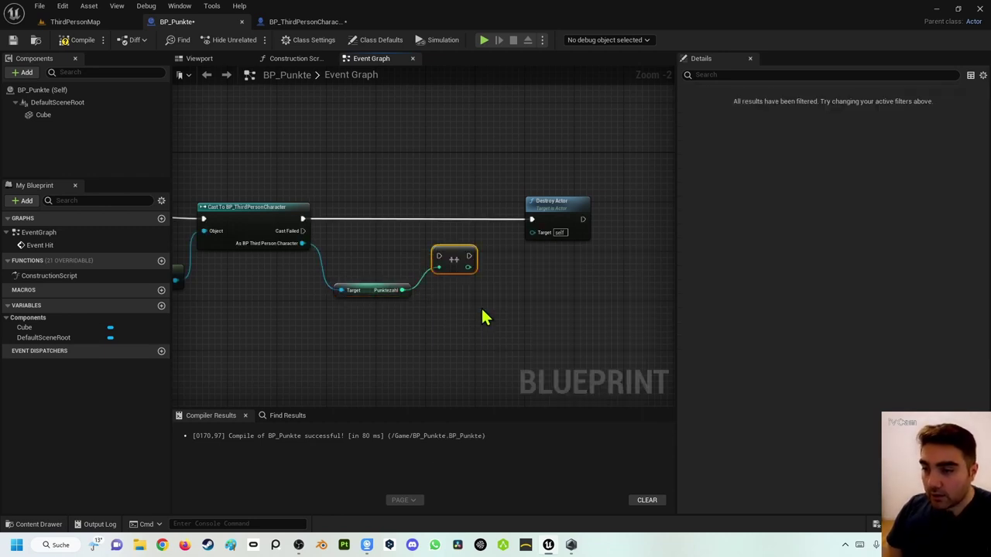
{"action": "left_click_drag", "start_coordinate": [458, 259], "coordinate": [452, 239]}
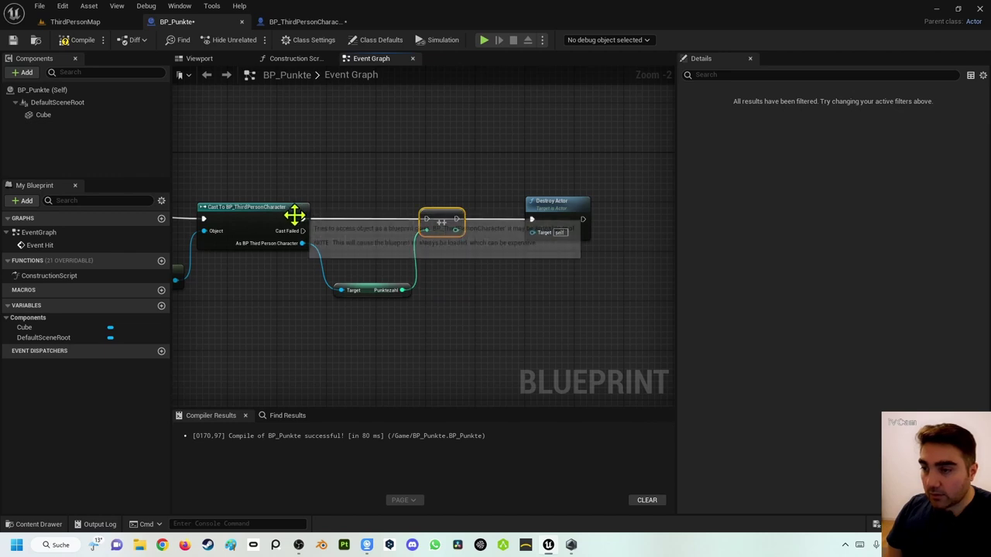
{"action": "left_click_drag", "start_coordinate": [303, 220], "coordinate": [380, 230]}
{"action": "left_click_drag", "start_coordinate": [429, 227], "coordinate": [430, 225]}
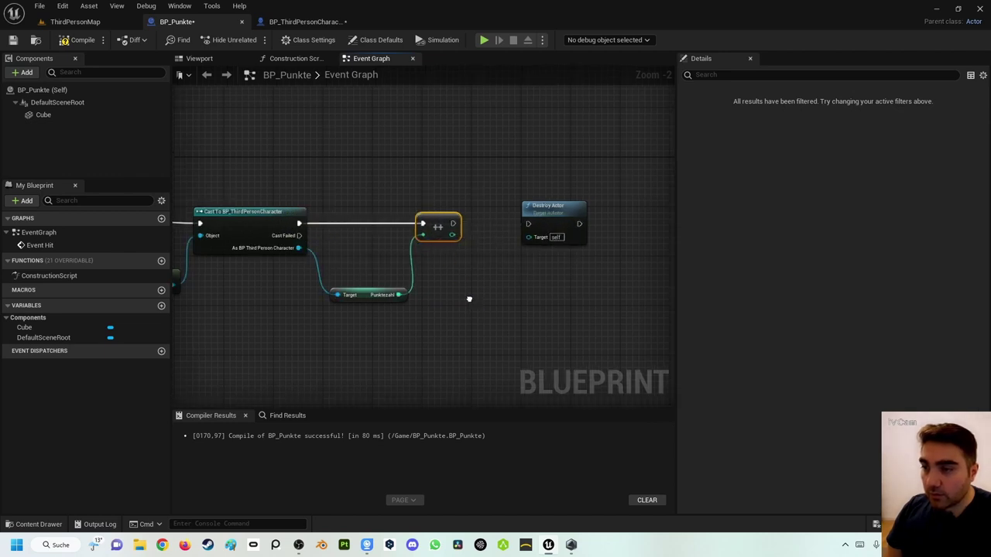
{"action": "right_click_drag", "start_coordinate": [383, 333], "coordinate": [308, 391]}
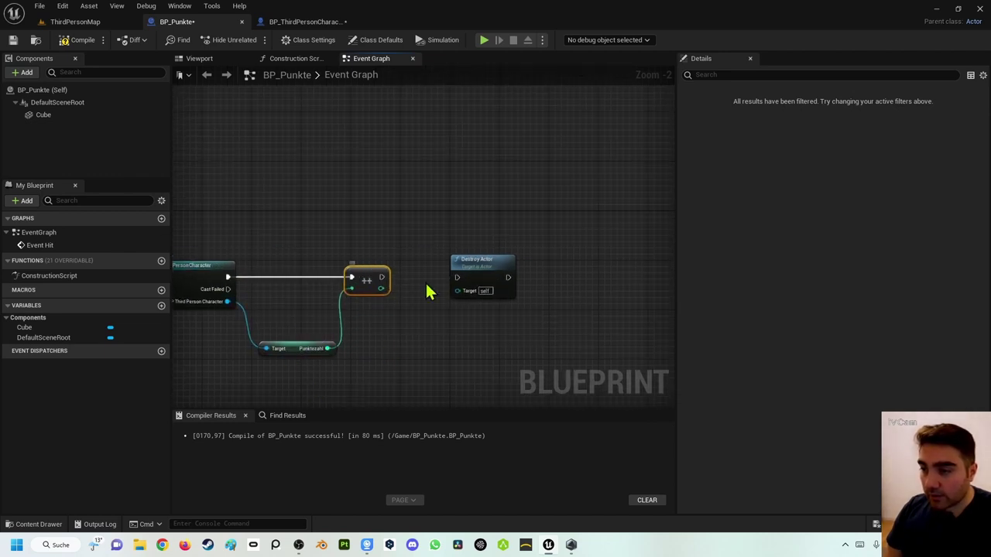
{"action": "left_click_drag", "start_coordinate": [495, 284], "coordinate": [570, 284]}
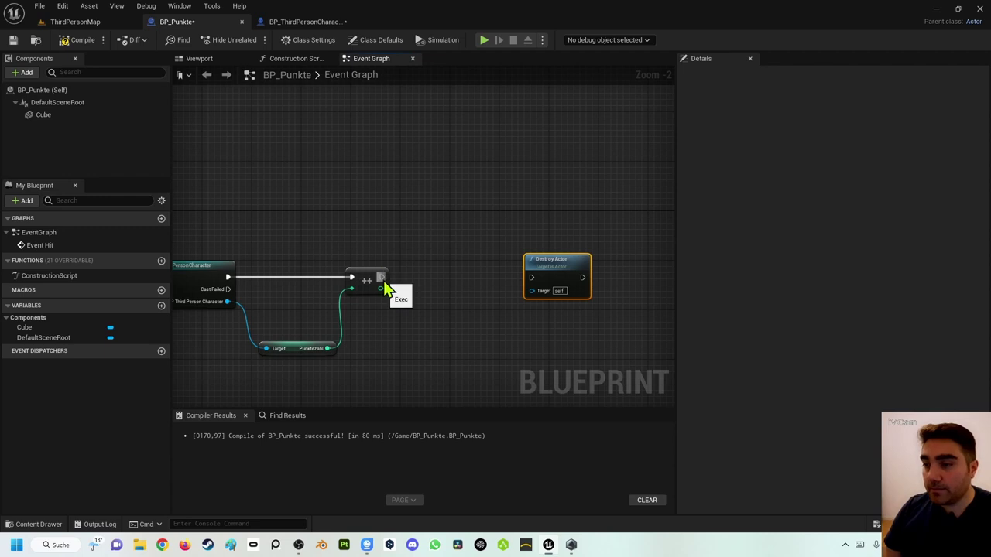
{"action": "mouse_move", "coordinate": [381, 278]}
{"action": "left_mouse_down"}
{"action": "mouse_move", "coordinate": [531, 278]}
{"action": "mouse_move", "coordinate": [470, 283]}
{"action": "left_mouse_up"}
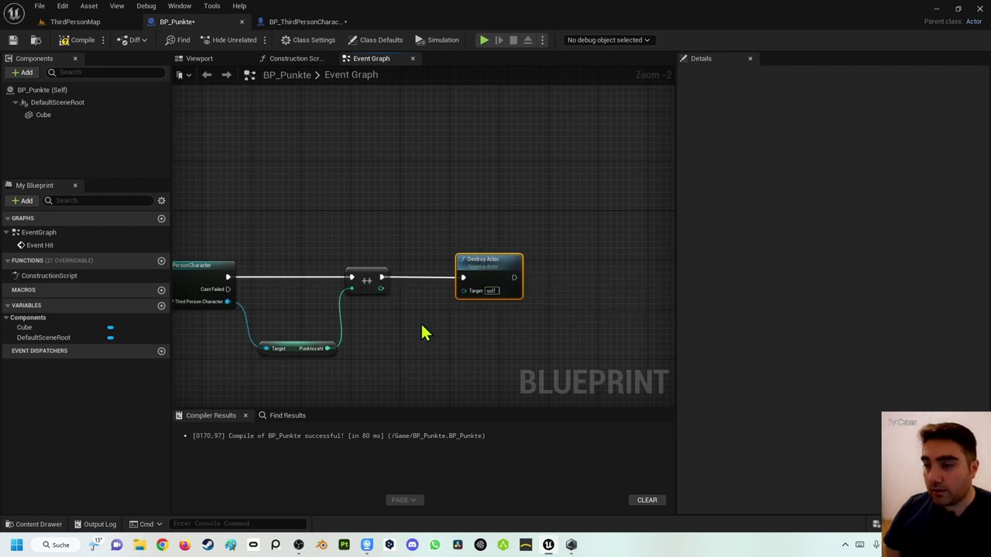
{"action": "right_click_drag", "start_coordinate": [373, 306], "coordinate": [585, 273]}
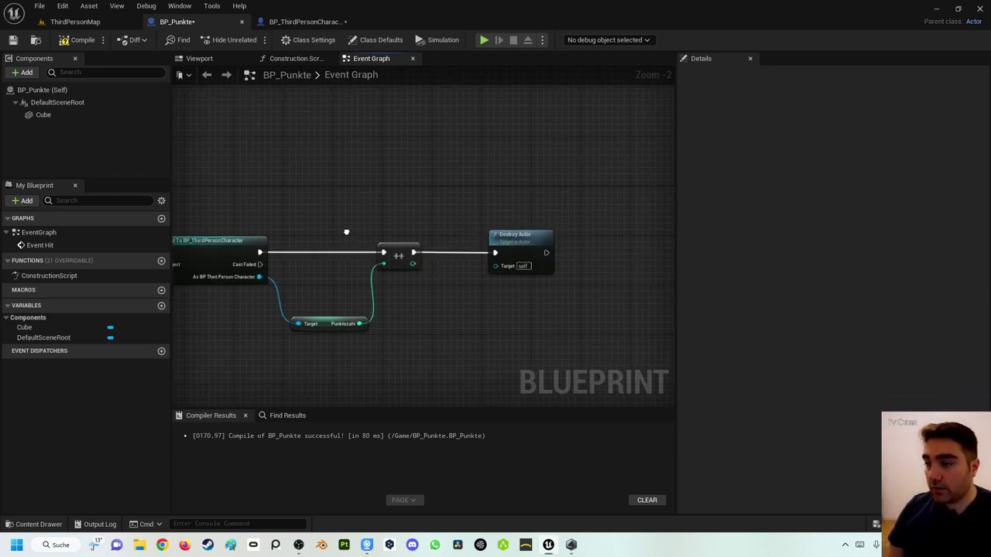
{"action": "left_click", "coordinate": [68, 43]}
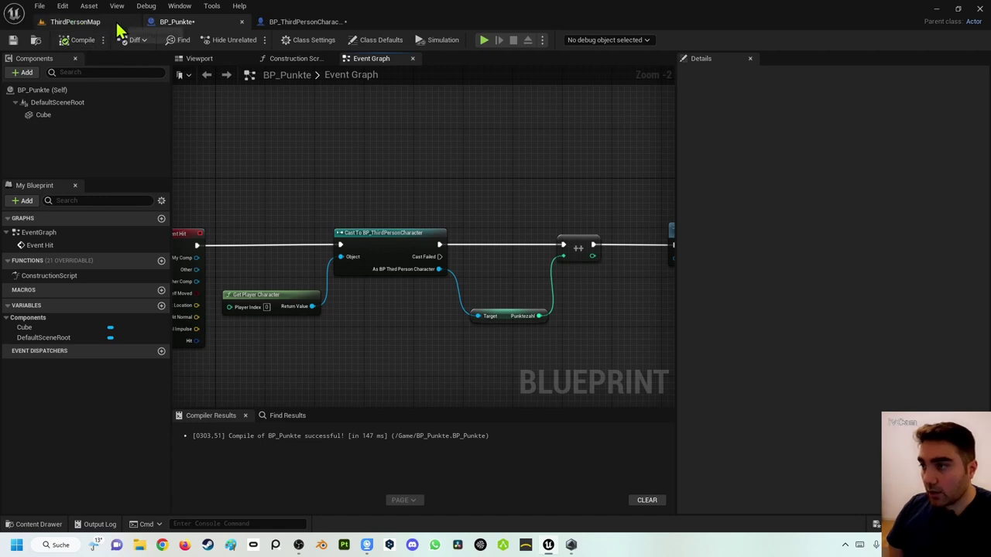
Add an Event Tick driving a Print String node in BP_ThirdPersonCharacter.
{"action": "left_click", "coordinate": [286, 23]}
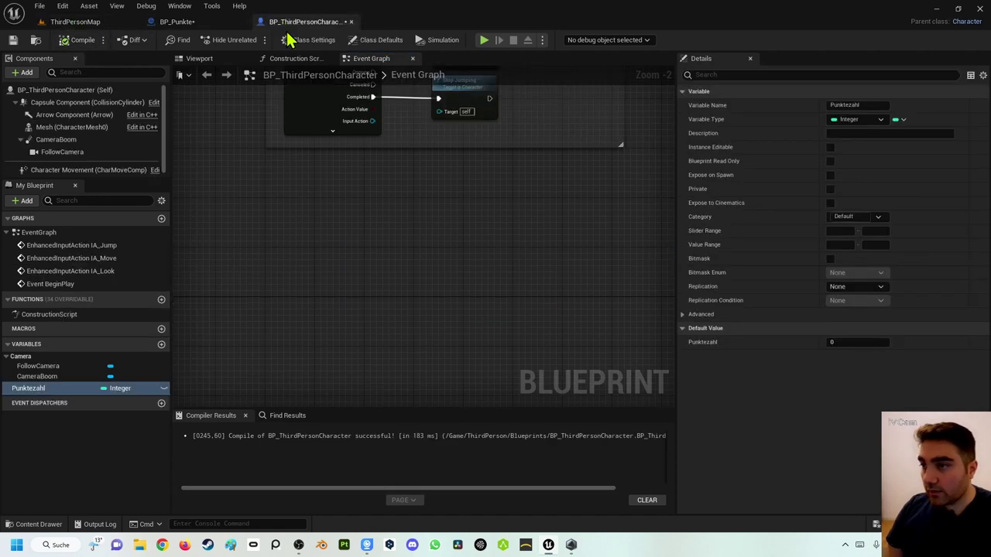
{"action": "right_click", "coordinate": [333, 218]}
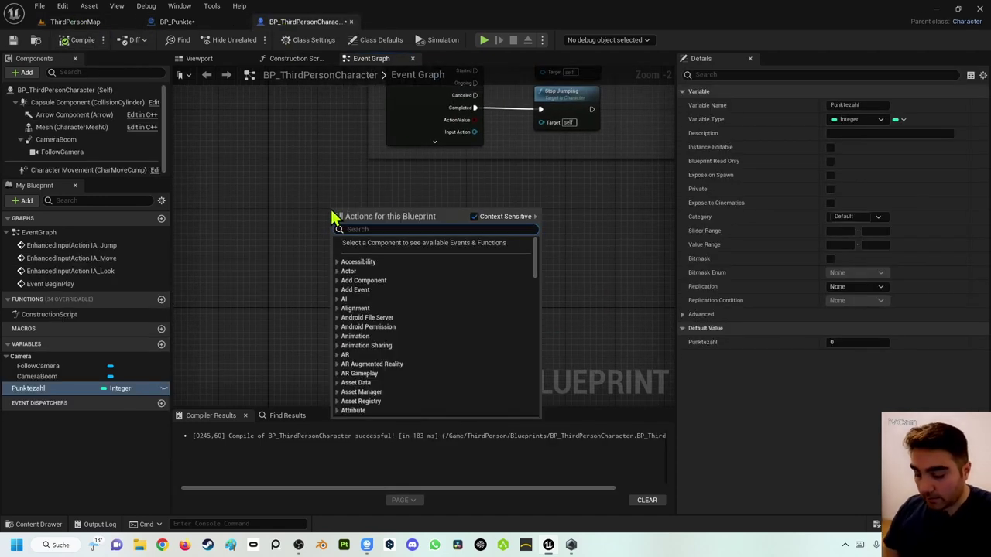
{"action": "type", "text": "eve"}
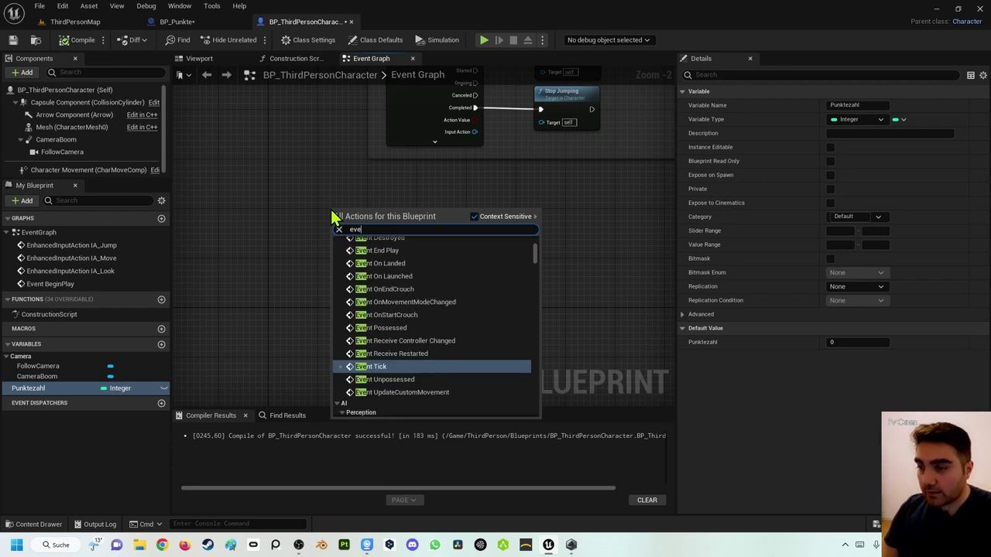
{"action": "key", "text": "Return"}
{"action": "right_click_drag", "start_coordinate": [581, 237], "coordinate": [499, 235]}
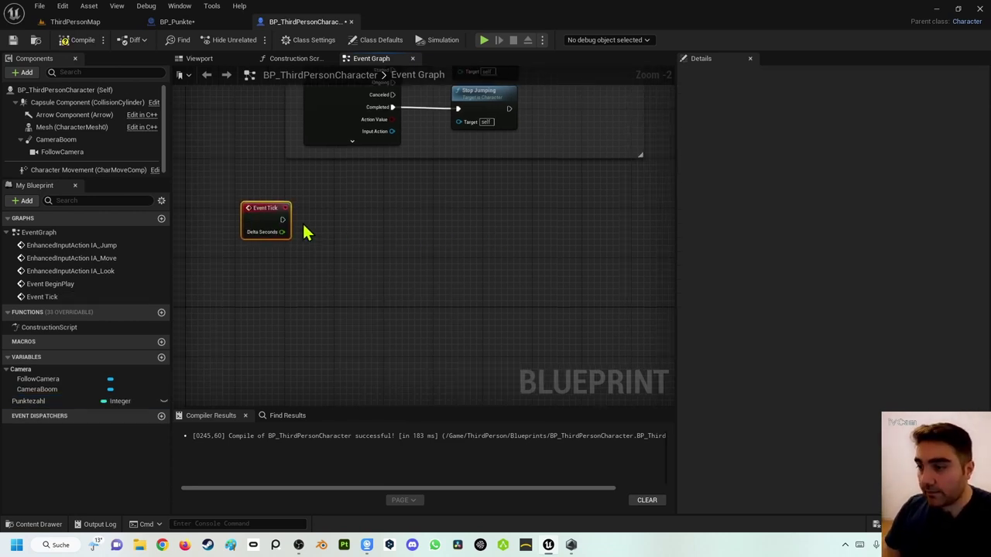
{"action": "left_click_drag", "start_coordinate": [282, 220], "coordinate": [453, 231]}
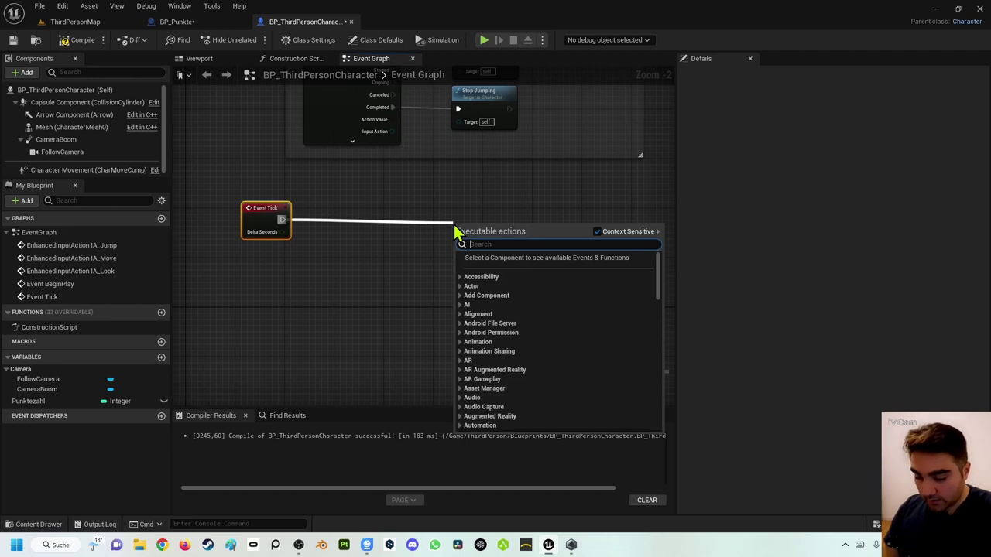
{"action": "type", "text": "print"}
{"action": "key", "text": "Return"}
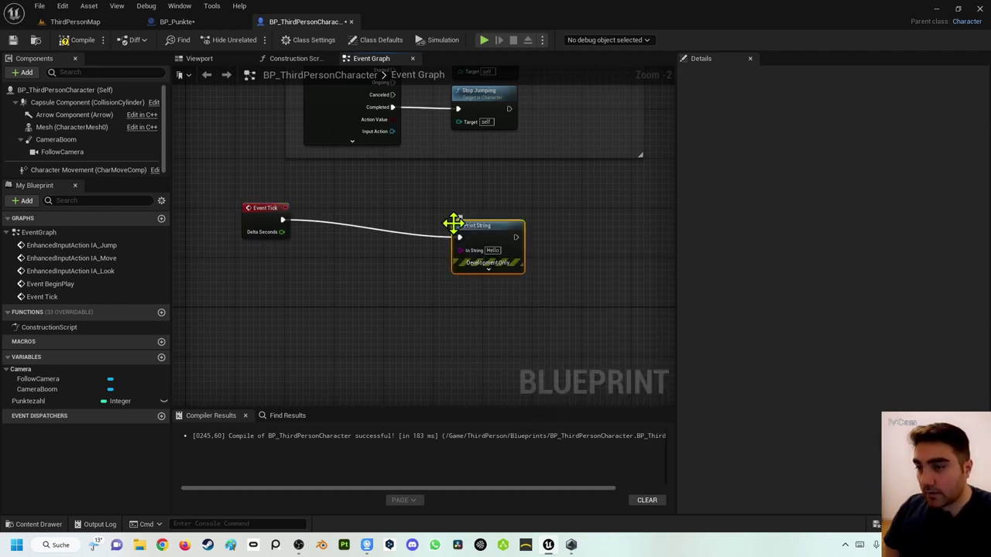
{"action": "left_click_drag", "start_coordinate": [474, 222], "coordinate": [473, 205]}
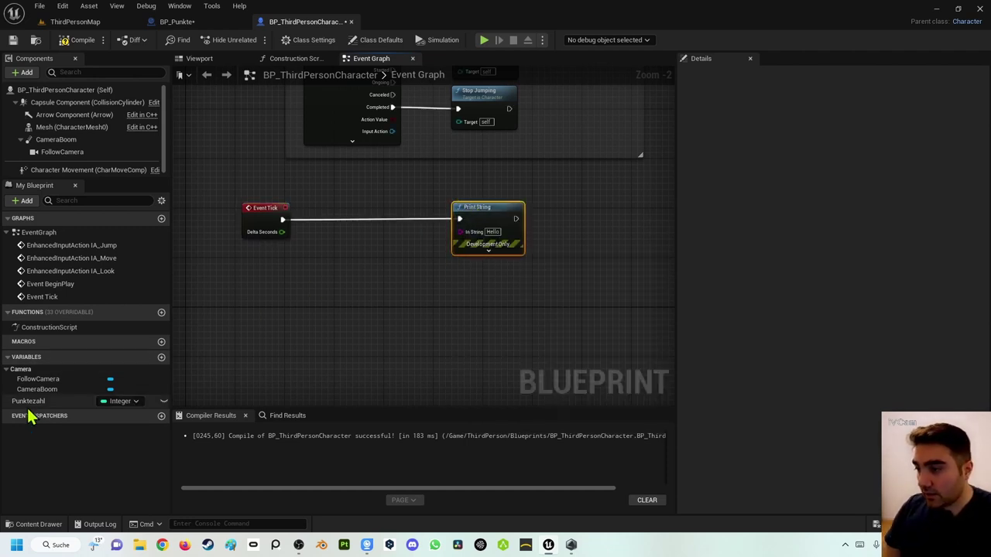
Plug a Punktezahl getter into Print String's In String, then compile and save.
{"action": "mouse_move", "coordinate": [31, 401]}
{"action": "left_mouse_down"}
{"action": "mouse_move", "coordinate": [347, 256]}
{"action": "mouse_move", "coordinate": [554, 219]}
{"action": "left_mouse_up"}
{"action": "left_click", "coordinate": [362, 267]}
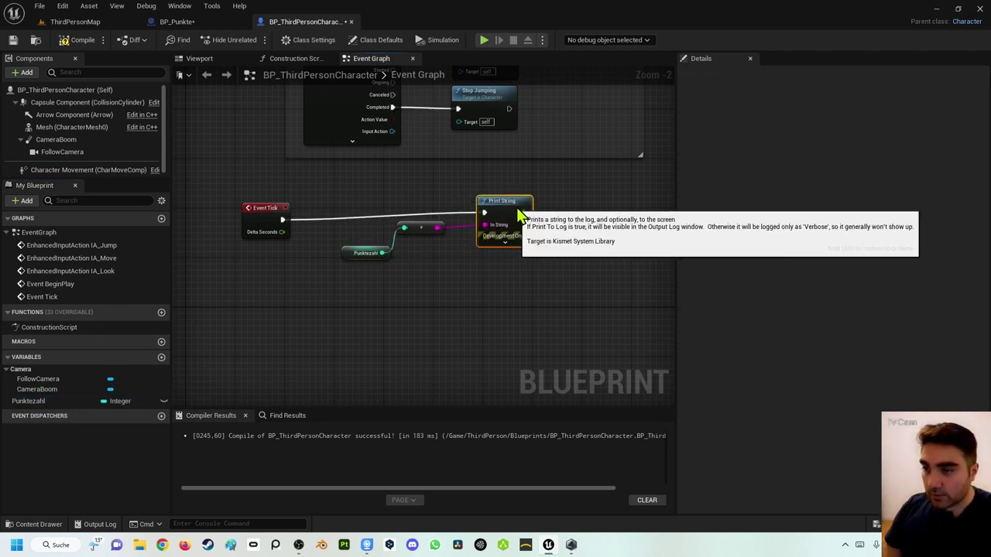
{"action": "left_click_drag", "start_coordinate": [438, 226], "coordinate": [443, 254]}
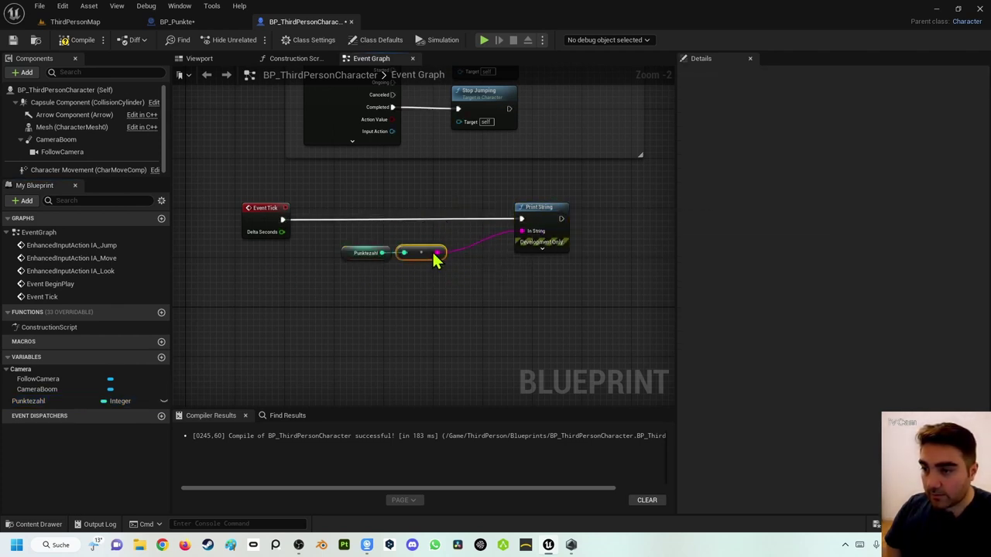
{"action": "left_click", "coordinate": [80, 39]}
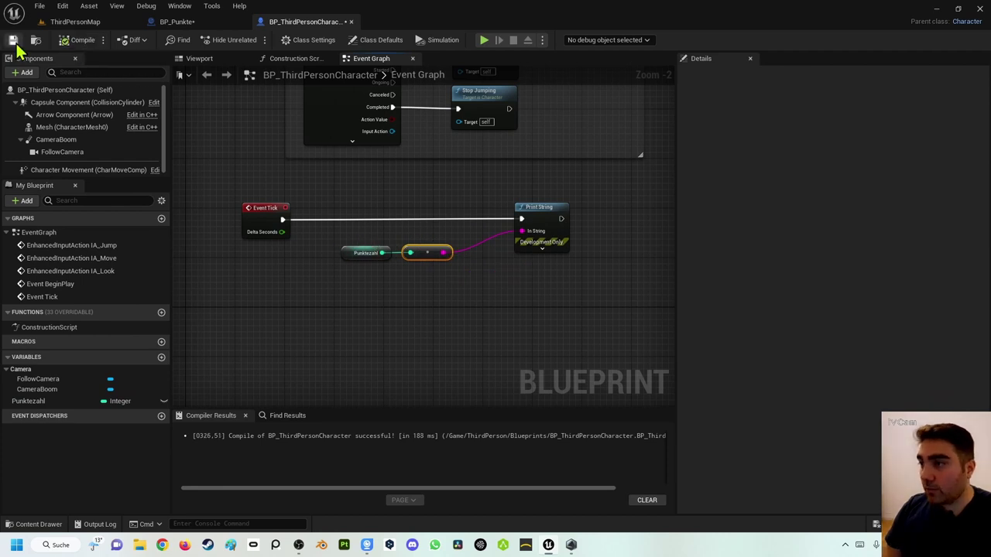
{"action": "left_click", "coordinate": [13, 39]}
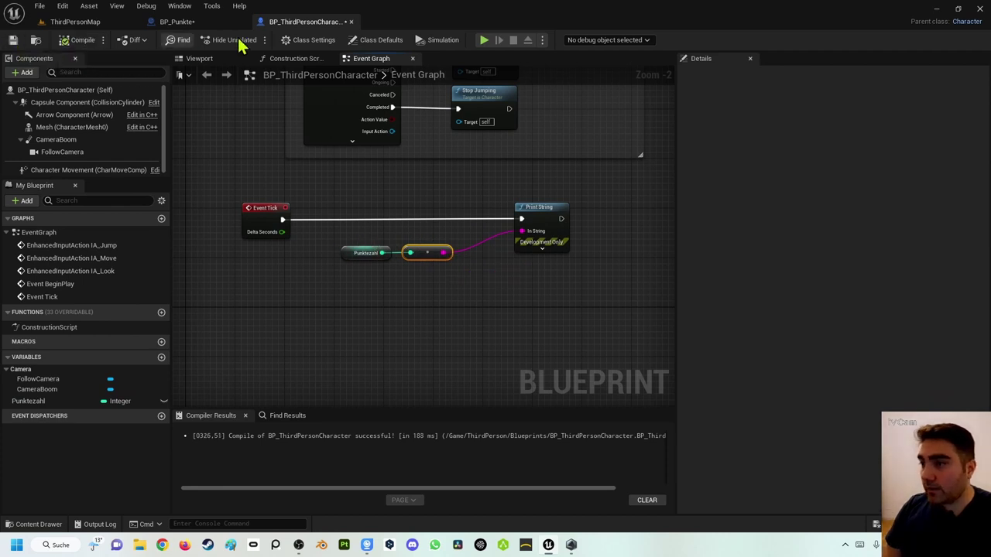
Play ThirdPersonMap in the editor, collecting cubes until the printed score reaches 8, then stop.
{"action": "left_click", "coordinate": [54, 22]}
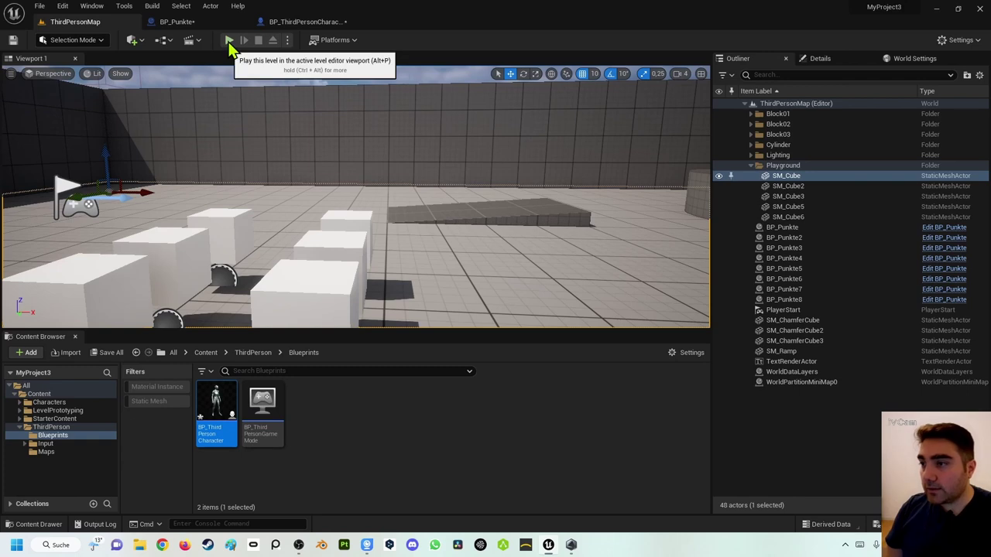
{"action": "left_click", "coordinate": [229, 43]}
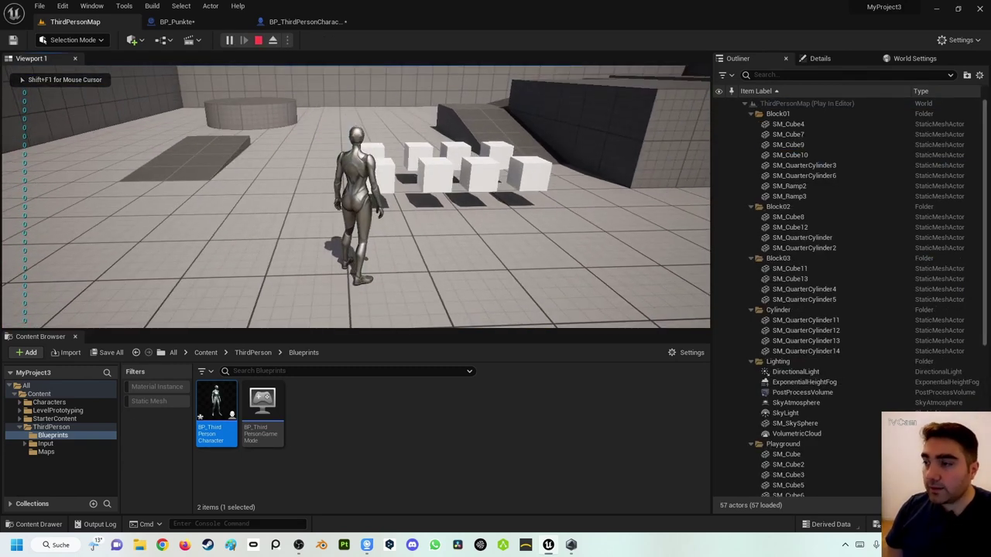
{"action": "key", "text": "w"}
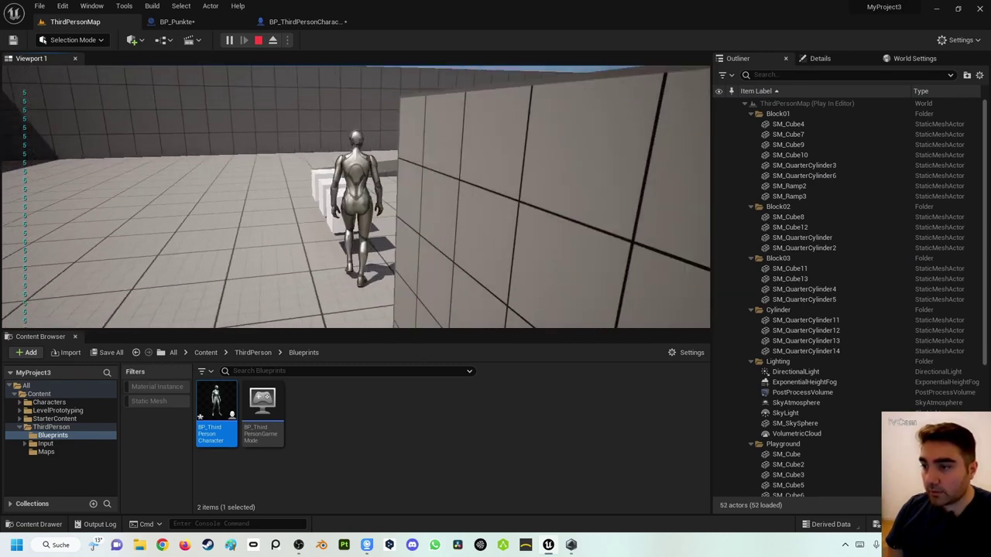
{"action": "key", "text": "a"}
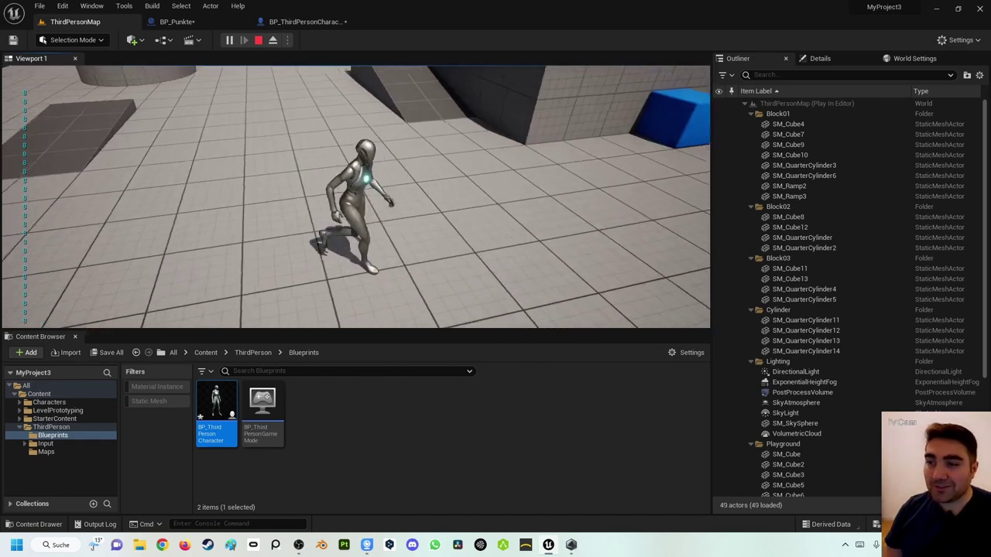
{"action": "key", "text": "w"}
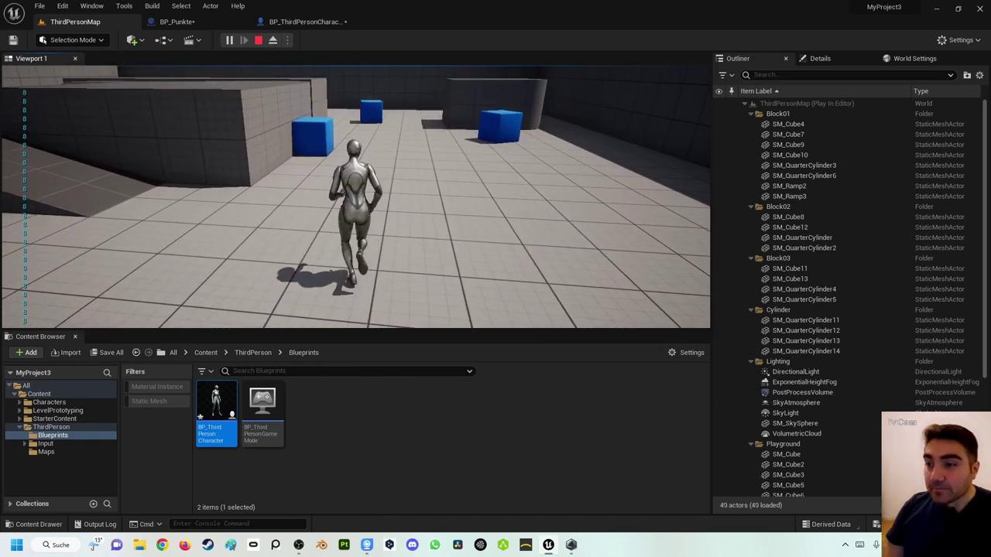
{"action": "key", "text": "Escape"}
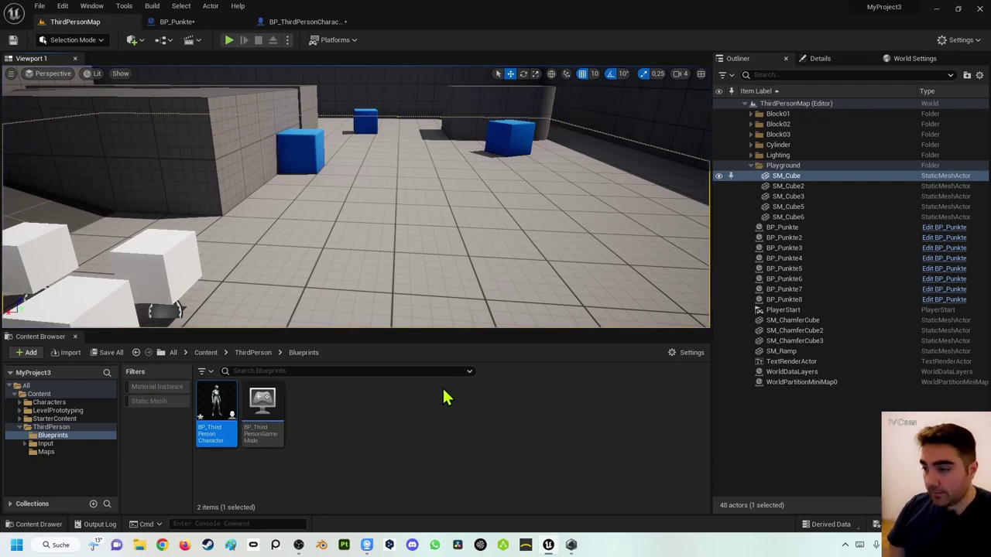
Copy ThirdPersonMap within the Maps folder and rename the copy Level02.
{"action": "left_click", "coordinate": [47, 453]}
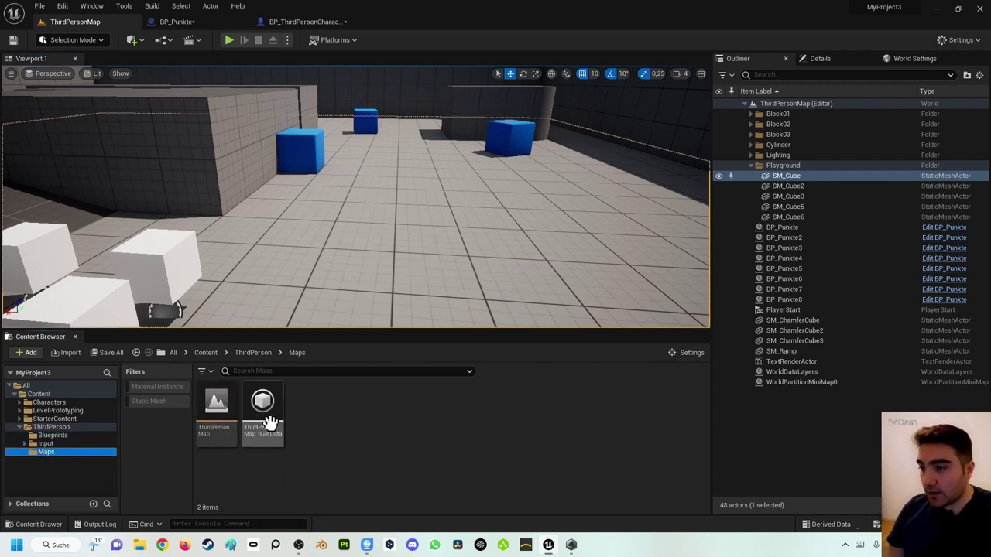
{"action": "left_click", "coordinate": [216, 406]}
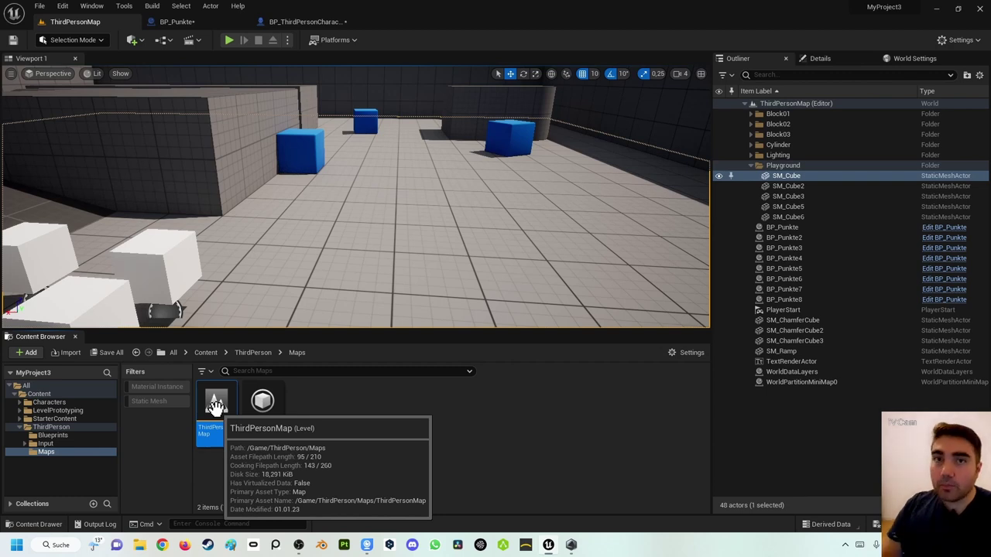
{"action": "left_click_drag", "start_coordinate": [216, 406], "coordinate": [344, 429]}
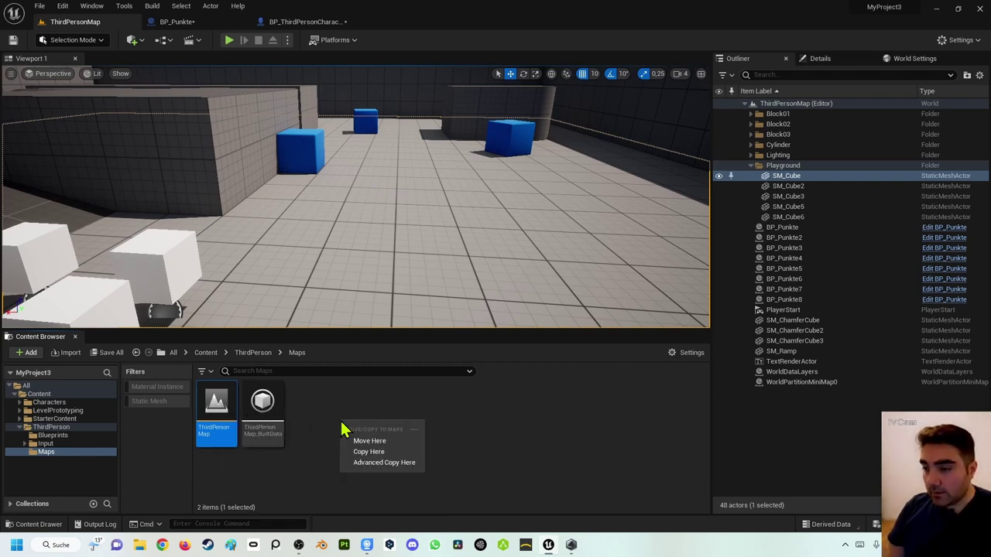
{"action": "left_click", "coordinate": [369, 451]}
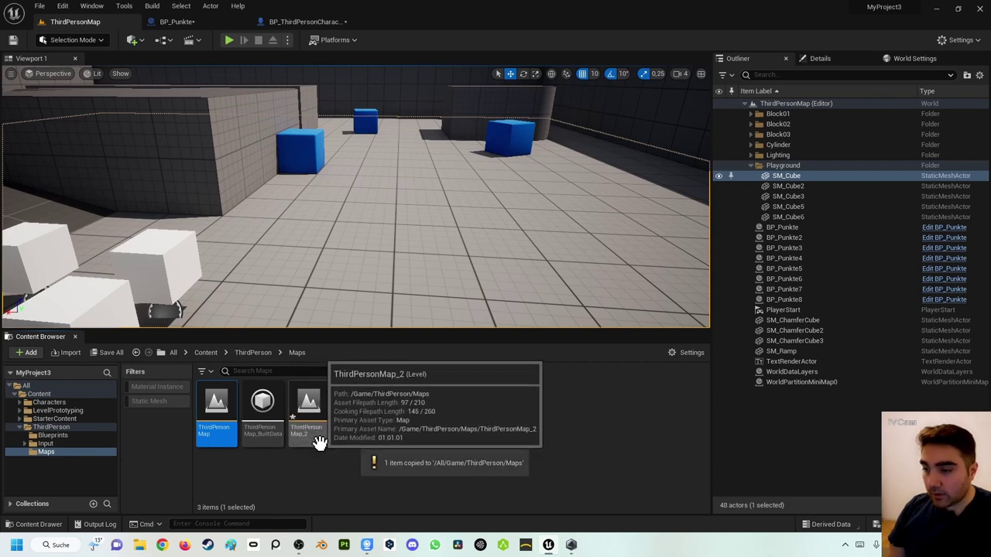
{"action": "left_click", "coordinate": [310, 423]}
{"action": "left_click", "coordinate": [327, 432]}
{"action": "type", "text": "Level02"}
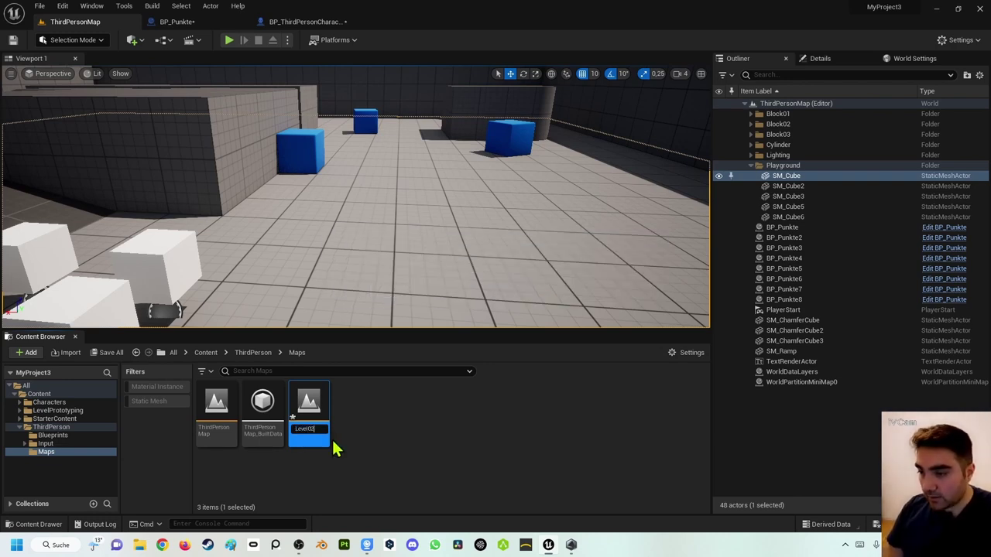
{"action": "key", "text": "Return"}
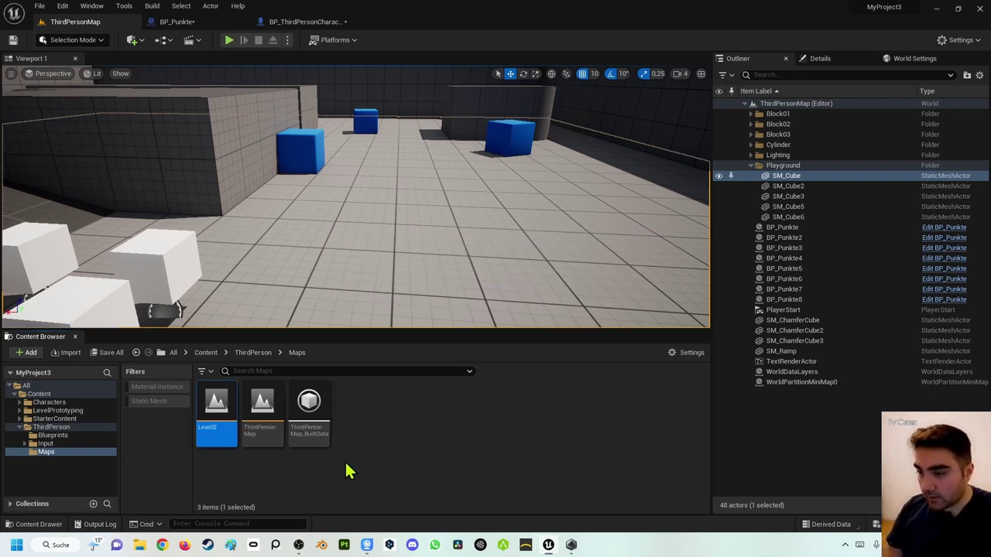
Cancel an accidental rename and pull the viewport back over the whole level.
{"action": "left_click", "coordinate": [262, 422]}
{"action": "key", "text": "F2"}
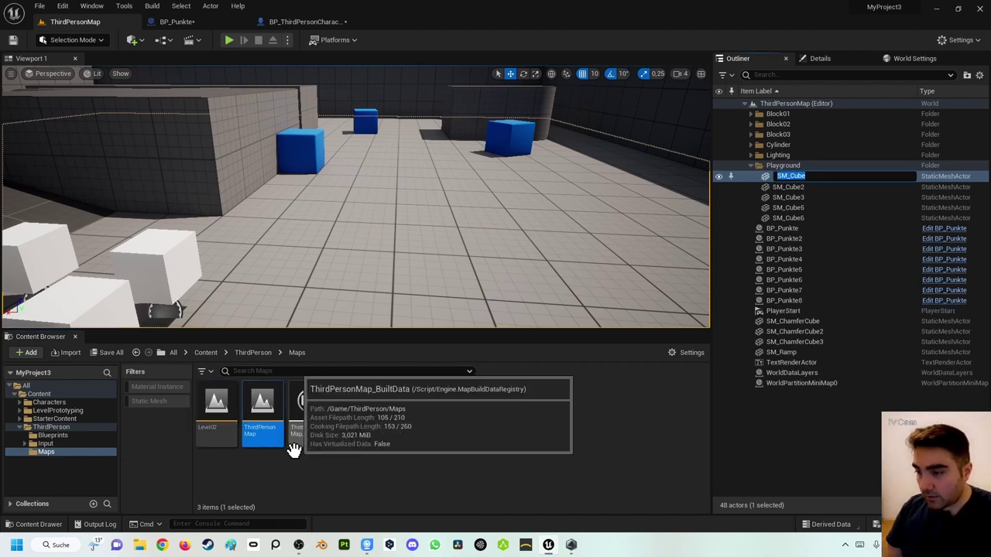
{"action": "key", "text": "Escape"}
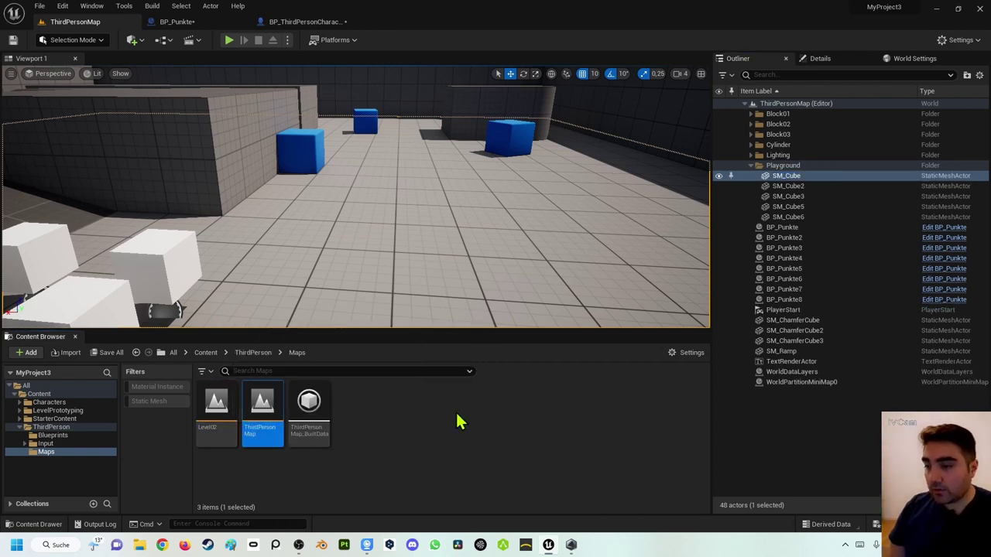
{"action": "right_click_drag", "start_coordinate": [392, 243], "coordinate": [392, 243]}
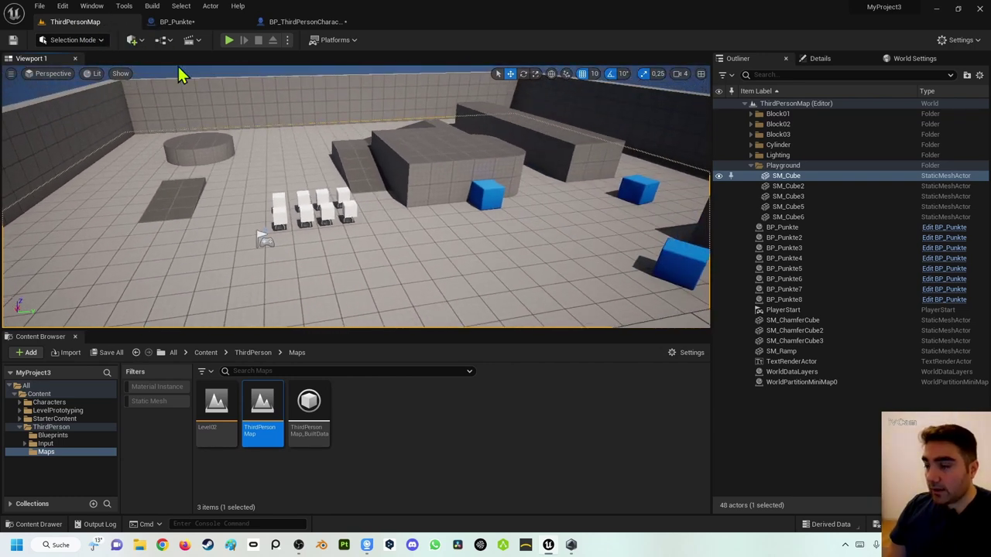
Open Level02, saving the current map first, and view the whole level.
{"action": "double_click", "coordinate": [218, 408]}
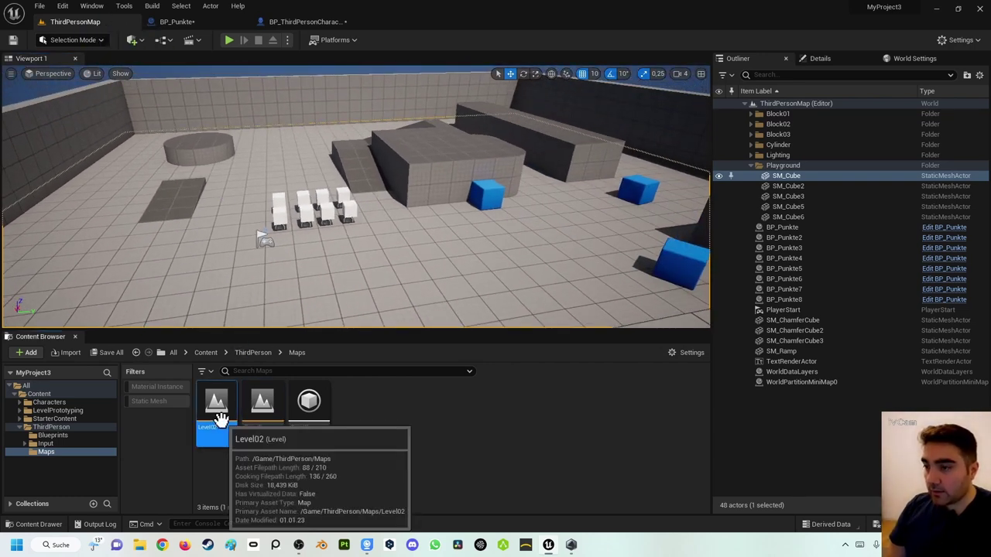
{"action": "left_click", "coordinate": [525, 391]}
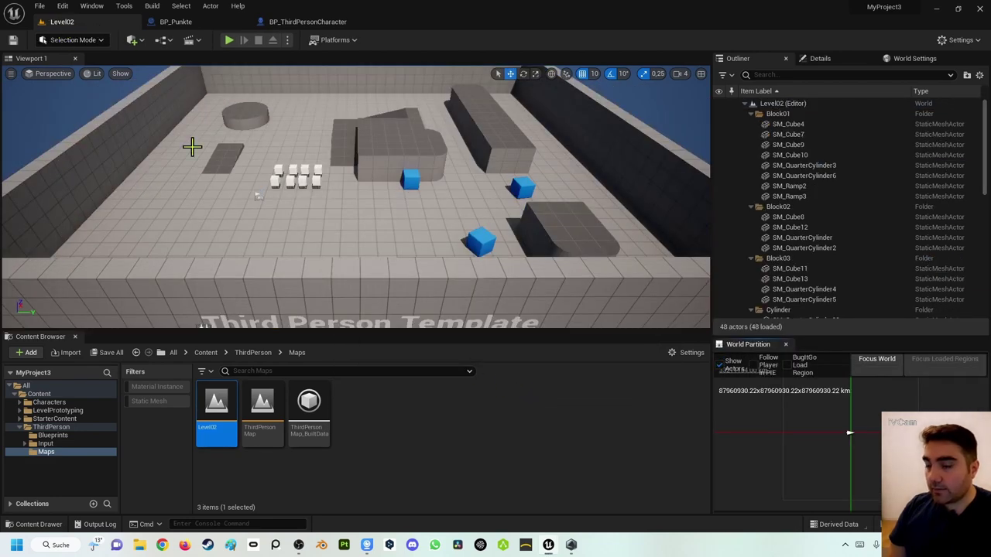
{"action": "right_click_drag", "start_coordinate": [299, 174], "coordinate": [299, 175]}
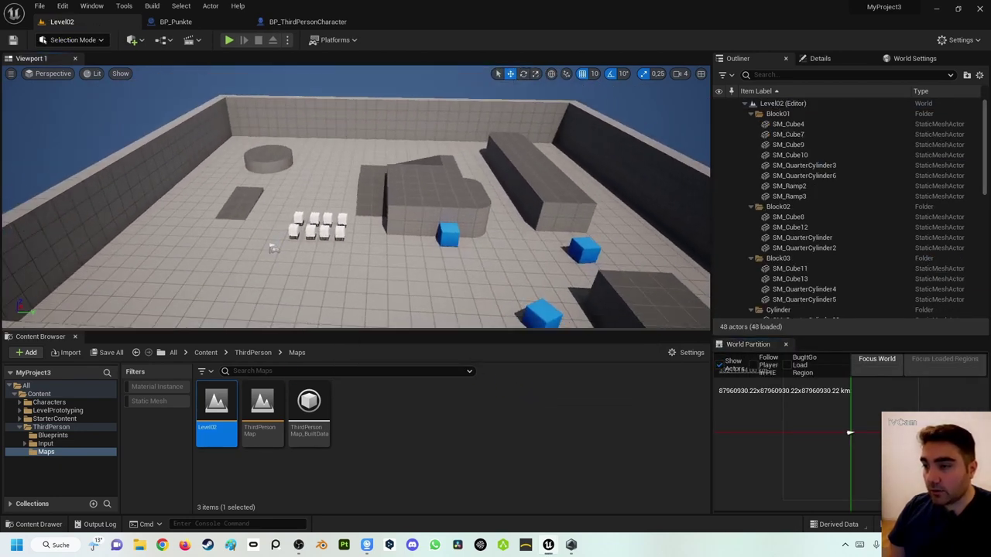
{"action": "right_click_drag", "start_coordinate": [236, 189], "coordinate": [235, 190]}
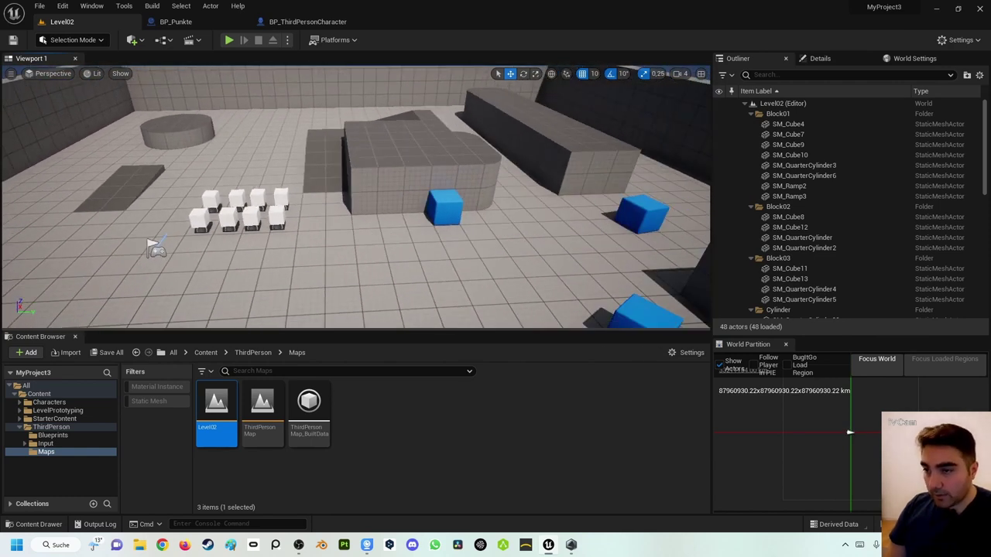
{"action": "right_click_drag", "start_coordinate": [299, 174], "coordinate": [299, 174]}
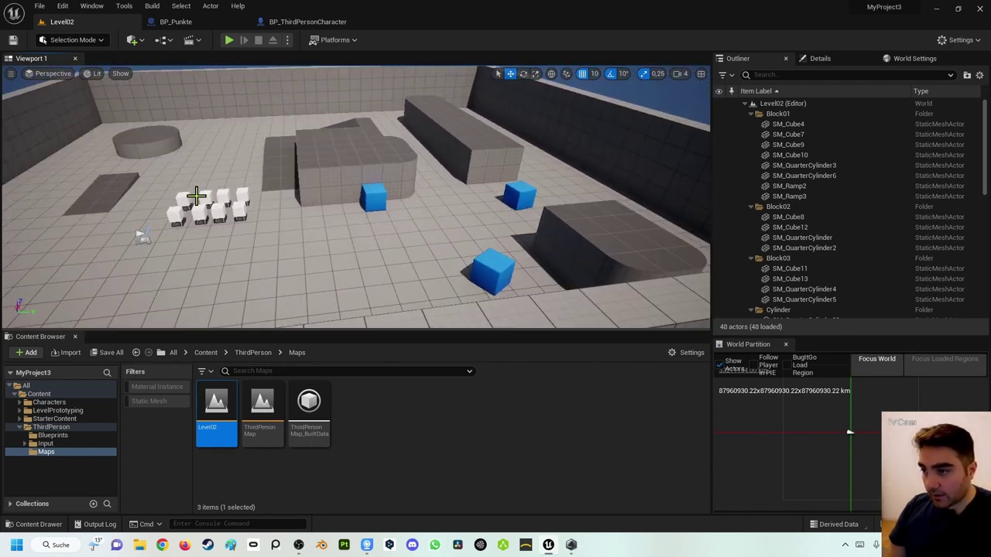
Delete several of the white score cubes from Level02.
{"action": "left_click", "coordinate": [203, 192]}
{"action": "left_click", "coordinate": [226, 197]}
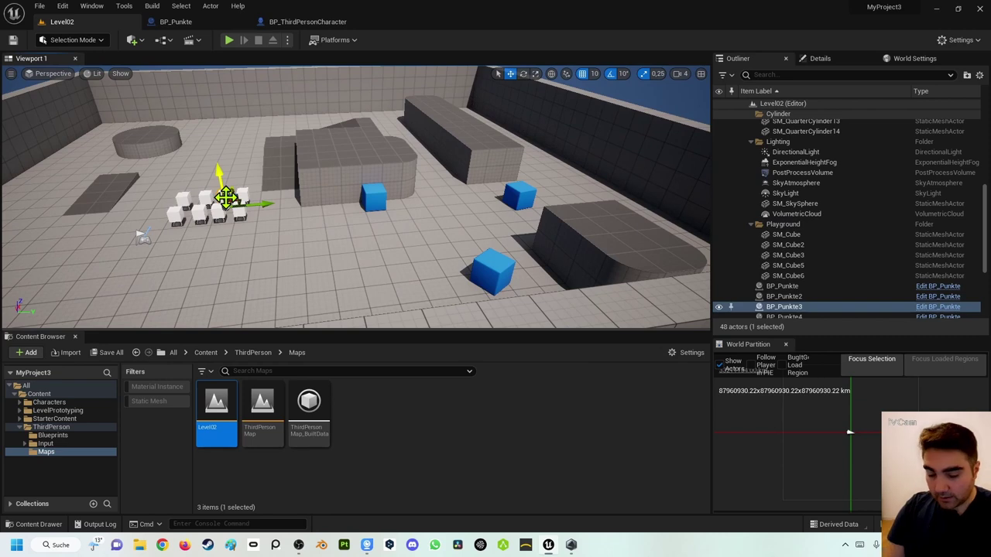
{"action": "key", "text": "Delete"}
{"action": "left_click", "coordinate": [220, 205]}
{"action": "key", "text": "Delete"}
{"action": "left_click", "coordinate": [243, 207]}
{"action": "key", "text": "Delete"}
{"action": "left_click", "coordinate": [248, 193]}
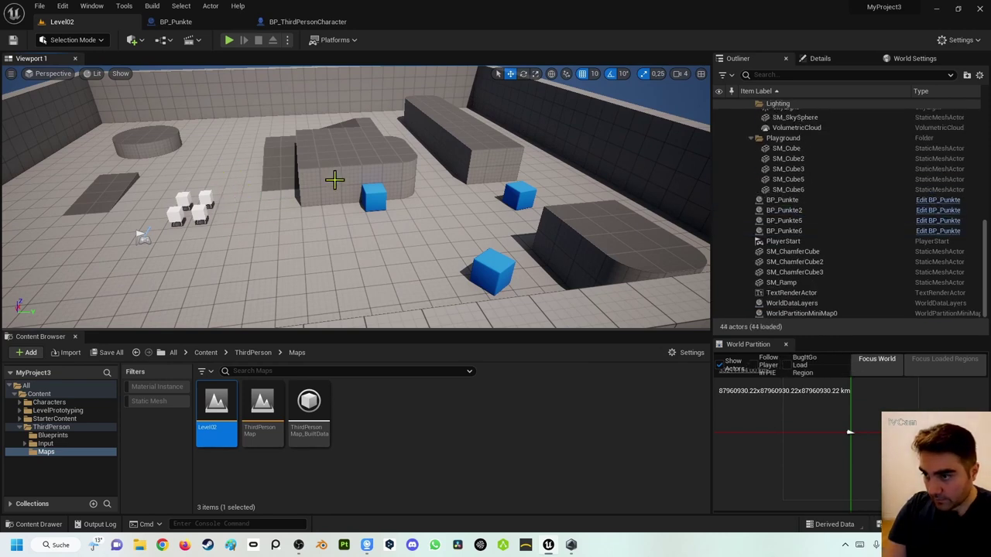
Delete the large central block, a blue cube, the small block and the long central block.
{"action": "left_click", "coordinate": [334, 180]}
{"action": "key", "text": "Delete"}
{"action": "left_click", "coordinate": [373, 197]}
{"action": "key", "text": "Delete"}
{"action": "left_click", "coordinate": [394, 162]}
{"action": "key", "text": "Escape"}
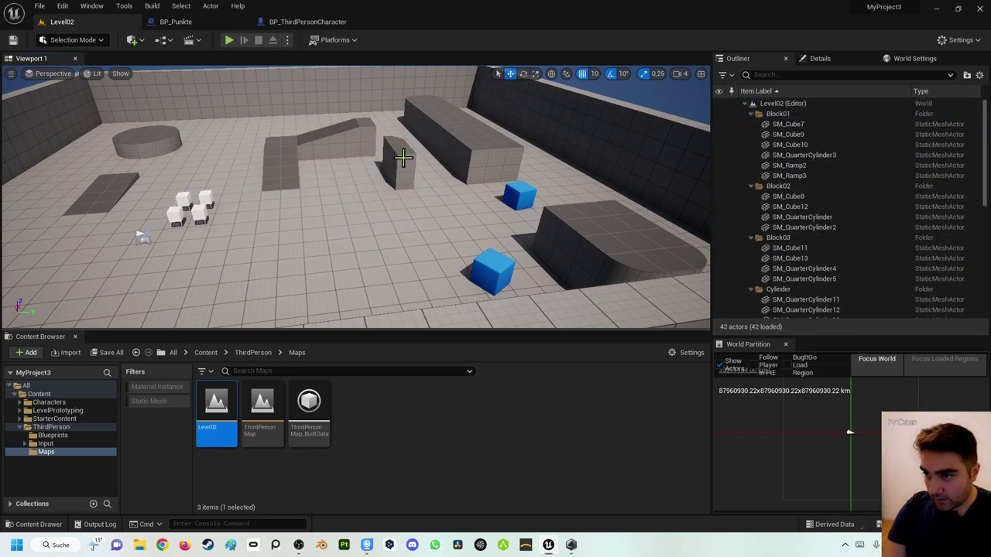
{"action": "left_click", "coordinate": [403, 158]}
{"action": "key", "text": "Delete"}
{"action": "left_click", "coordinate": [464, 139]}
{"action": "key", "text": "Delete"}
Delete the right back wall, the dark ramp block and the remaining two blue cubes.
{"action": "left_click", "coordinate": [570, 121]}
{"action": "key", "text": "Delete"}
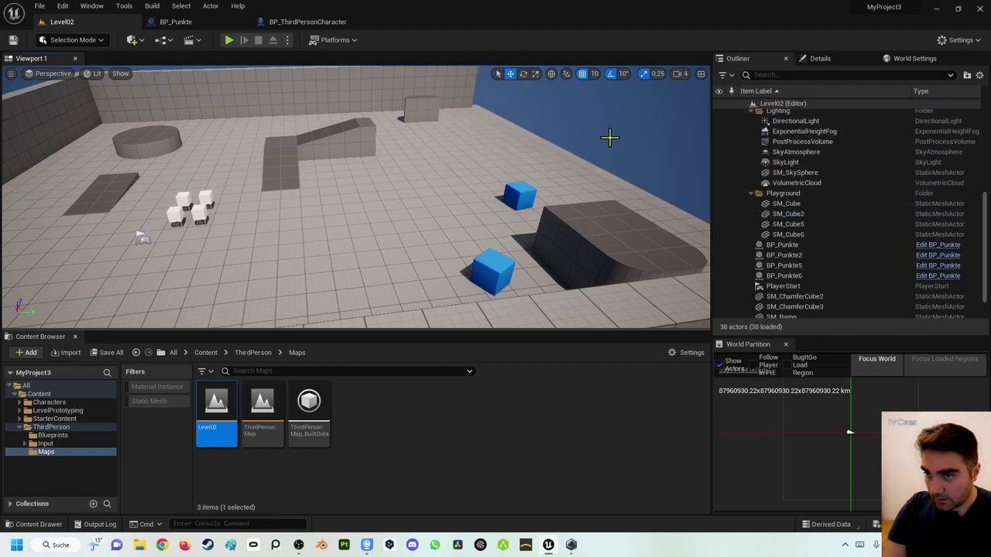
{"action": "left_click", "coordinate": [598, 238]}
{"action": "key", "text": "Delete"}
{"action": "left_click", "coordinate": [493, 271]}
{"action": "key", "text": "Delete"}
{"action": "left_click", "coordinate": [519, 195]}
{"action": "key", "text": "Delete"}
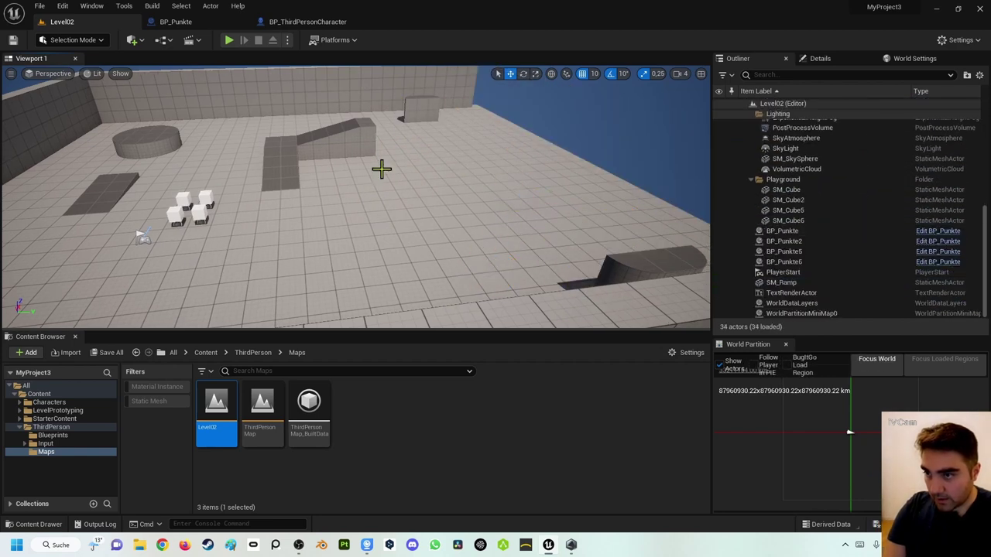
Spread BP_Punkte6, BP_Punkte2 and BP_Punkte across the floor, then save the level.
{"action": "left_click", "coordinate": [193, 215]}
{"action": "left_click_drag", "start_coordinate": [197, 212], "coordinate": [410, 195]}
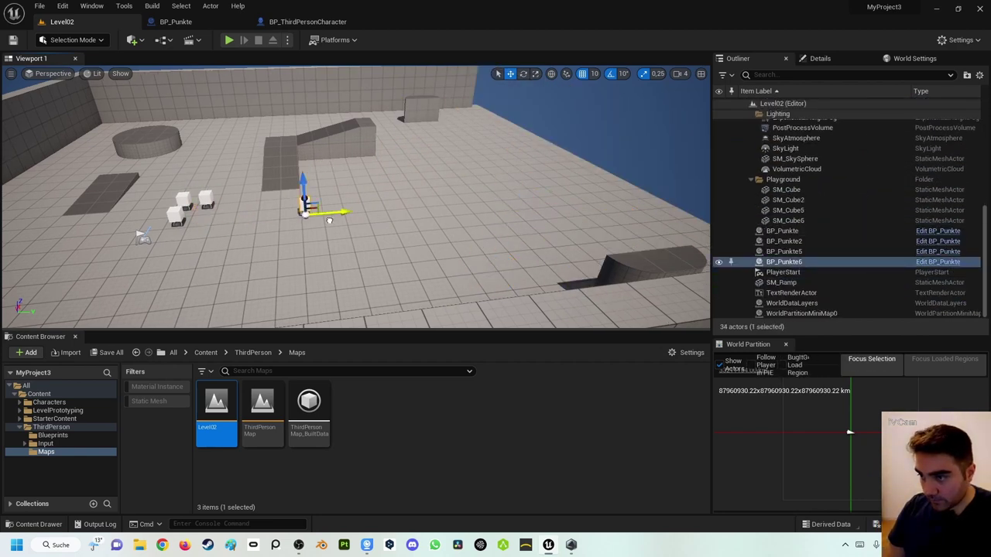
{"action": "left_click", "coordinate": [211, 201]}
{"action": "mouse_move", "coordinate": [216, 204]}
{"action": "left_mouse_down"}
{"action": "mouse_move", "coordinate": [314, 206]}
{"action": "mouse_move", "coordinate": [302, 245]}
{"action": "left_mouse_up"}
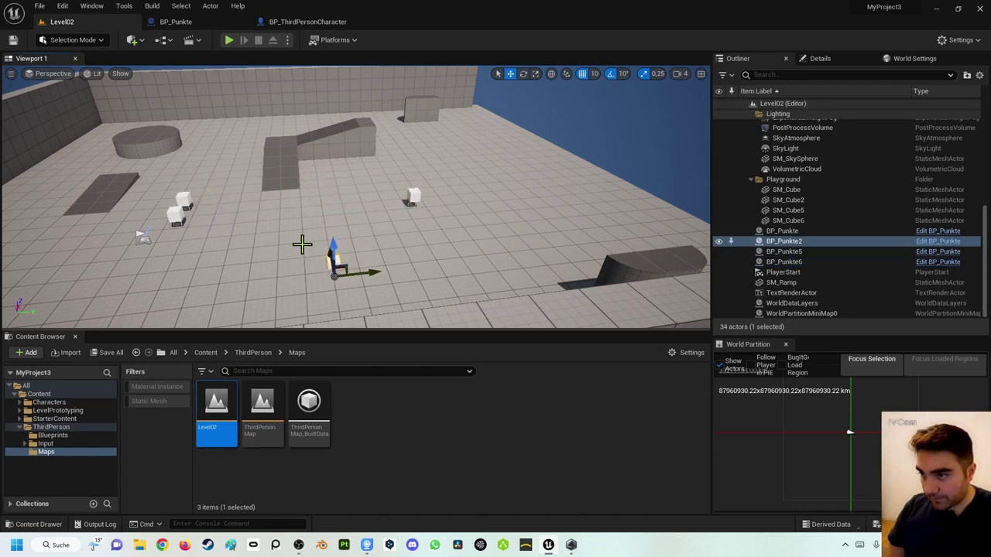
{"action": "left_click", "coordinate": [184, 203]}
{"action": "left_click_drag", "start_coordinate": [192, 194], "coordinate": [210, 168]}
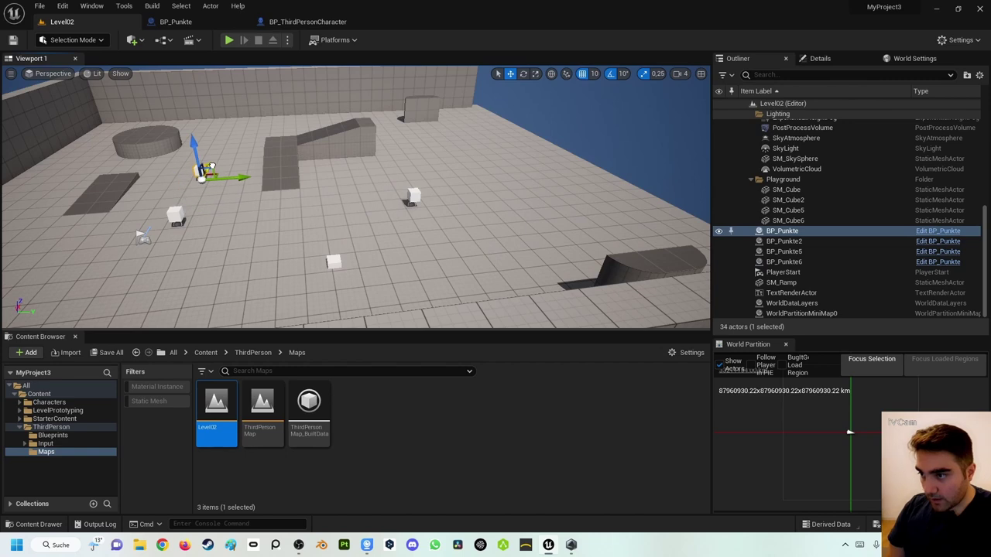
{"action": "left_click", "coordinate": [12, 40]}
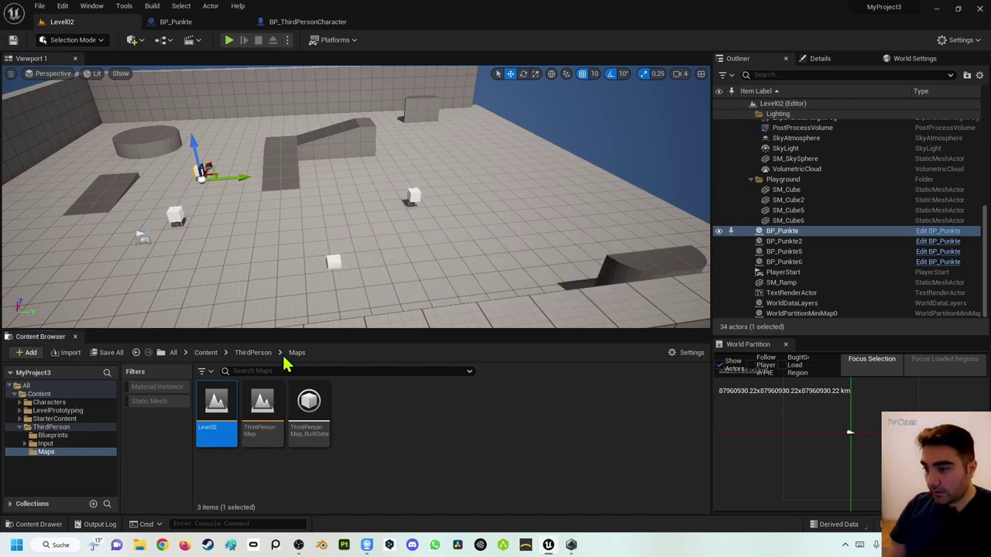
Reopen ThirdPersonMap and move one blue cube left, toward the camera, onto open floor.
{"action": "double_click", "coordinate": [264, 404]}
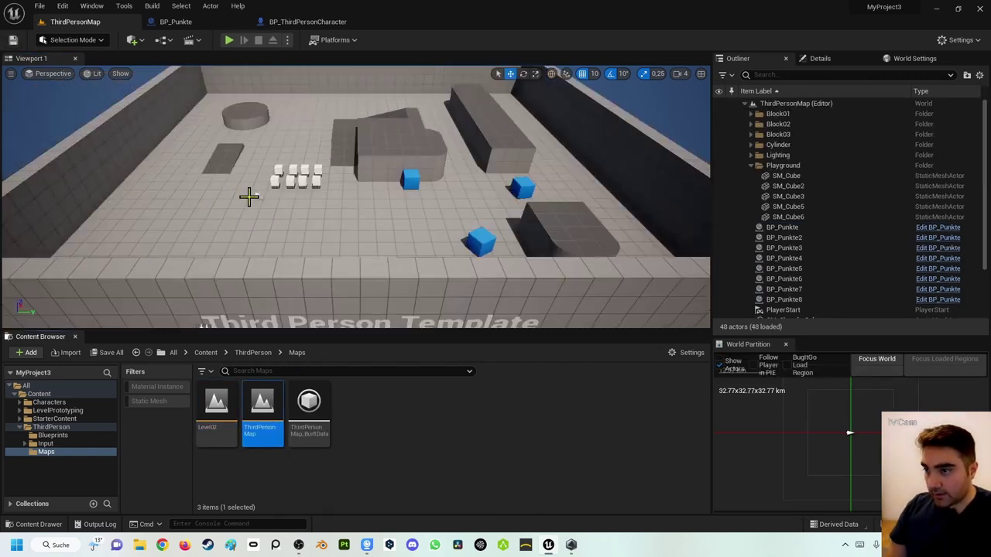
{"action": "mouse_move", "coordinate": [260, 196]}
{"action": "right_mouse_down"}
{"action": "mouse_move", "coordinate": [258, 219]}
{"action": "mouse_move", "coordinate": [232, 247]}
{"action": "right_mouse_up"}
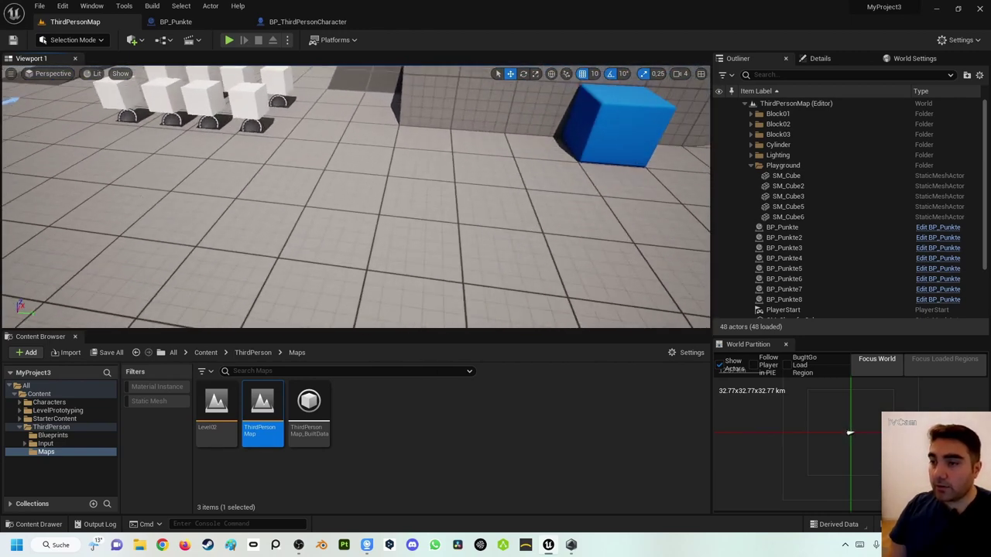
{"action": "right_click_drag", "start_coordinate": [232, 247], "coordinate": [472, 172]}
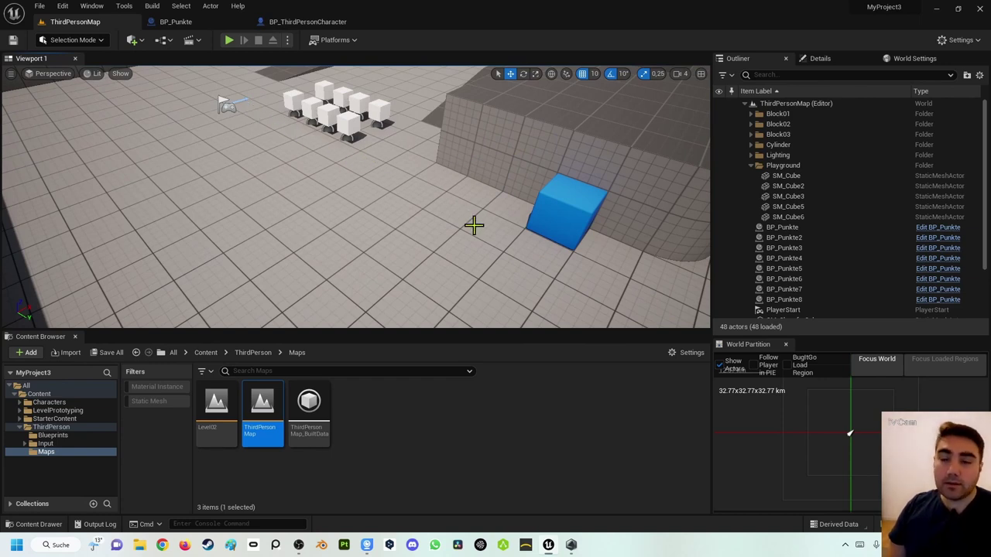
{"action": "left_click", "coordinate": [570, 217]}
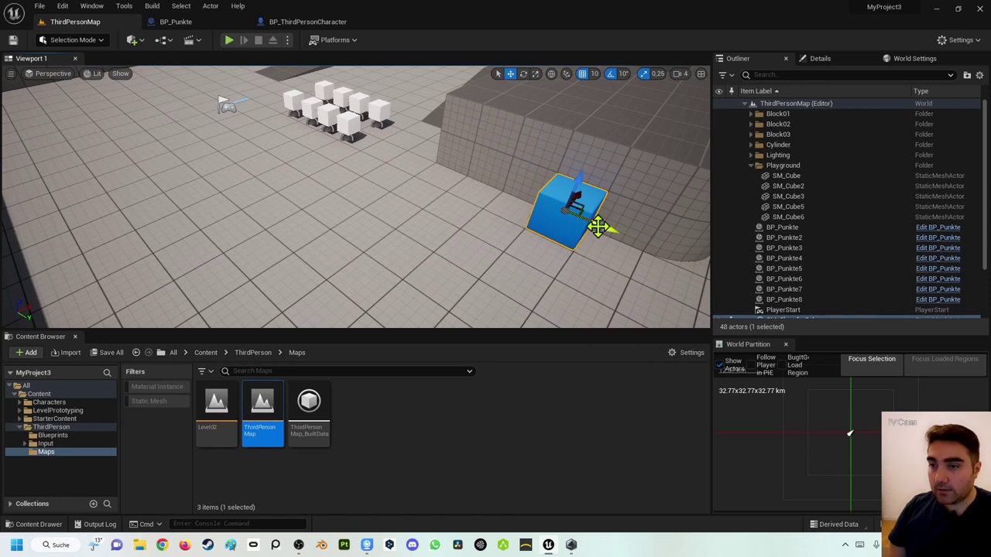
{"action": "left_click_drag", "start_coordinate": [597, 226], "coordinate": [472, 263]}
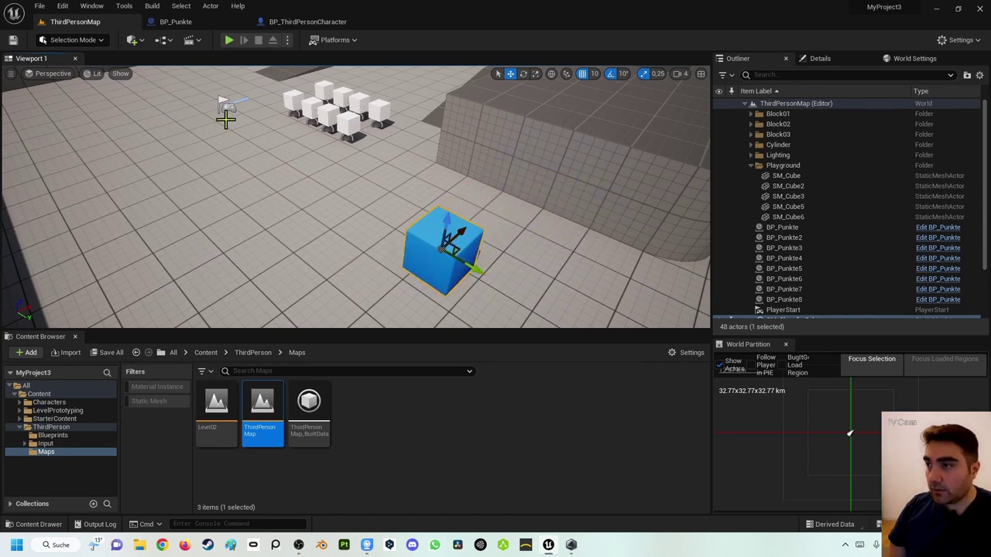
{"action": "left_click", "coordinate": [133, 40]}
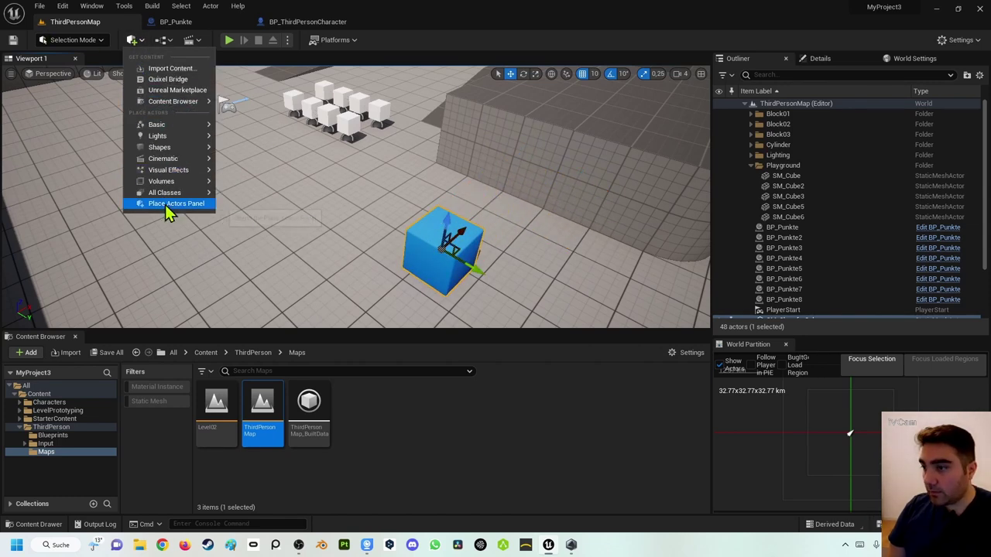
Drop a Trigger Box from Place Actors beside the blue cube and lift it slightly.
{"action": "left_click", "coordinate": [225, 205]}
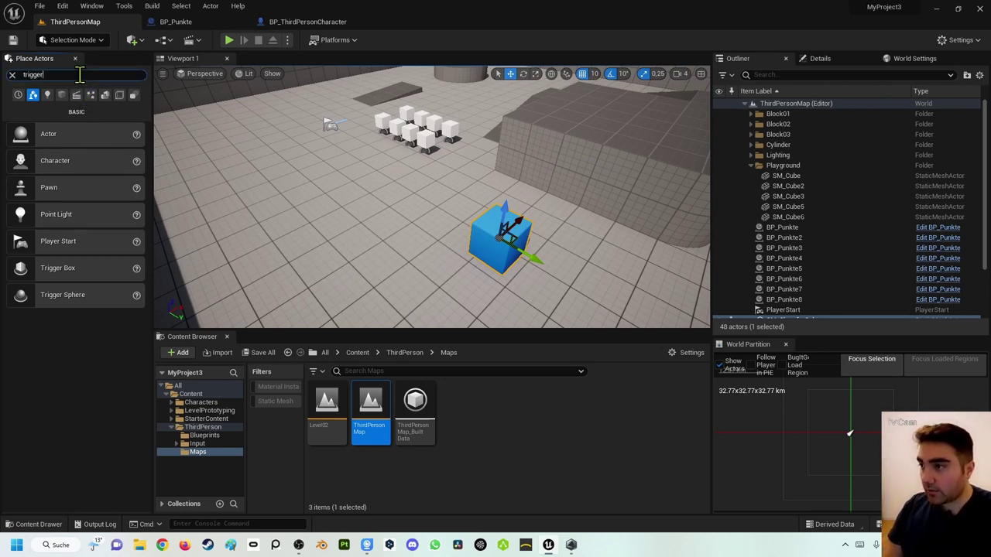
{"action": "left_click_drag", "start_coordinate": [67, 99], "coordinate": [384, 205]}
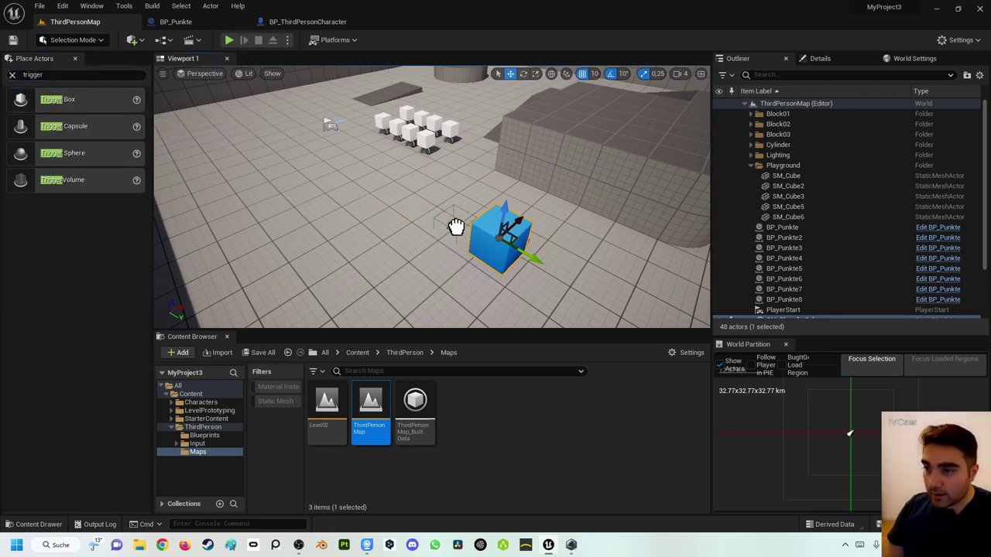
{"action": "left_click_drag", "start_coordinate": [456, 226], "coordinate": [456, 226]}
{"action": "right_click_drag", "start_coordinate": [425, 225], "coordinate": [447, 221]}
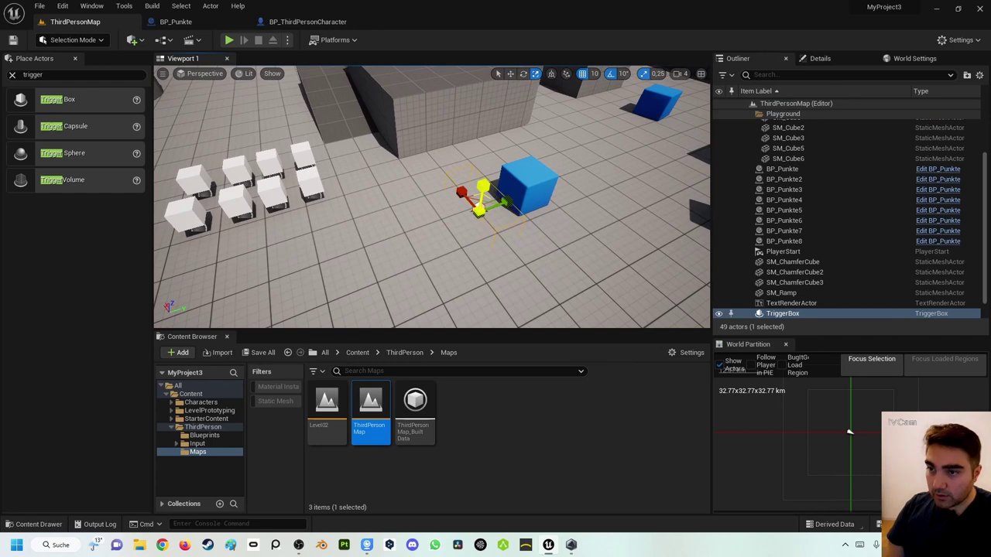
{"action": "key", "text": "e"}
{"action": "key", "text": "r"}
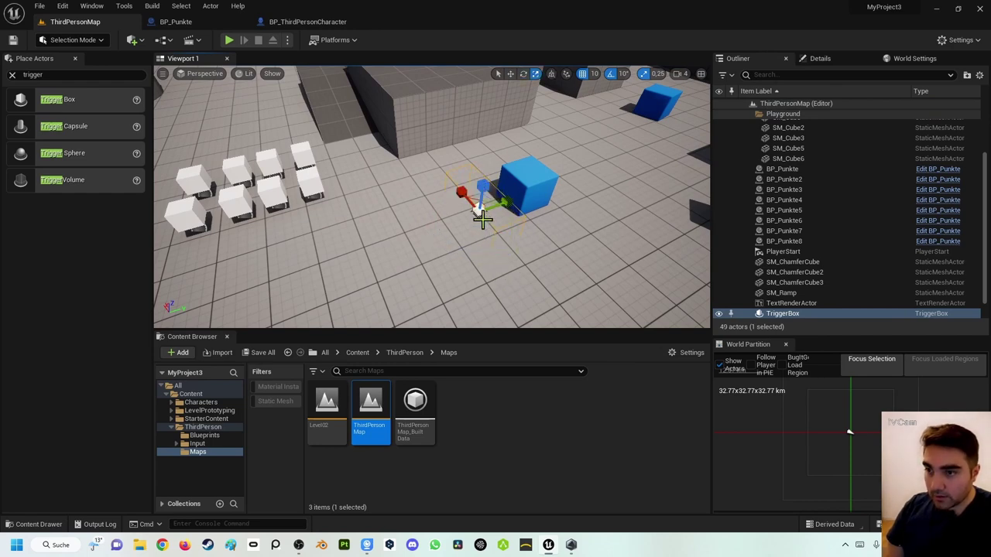
{"action": "key", "text": "w"}
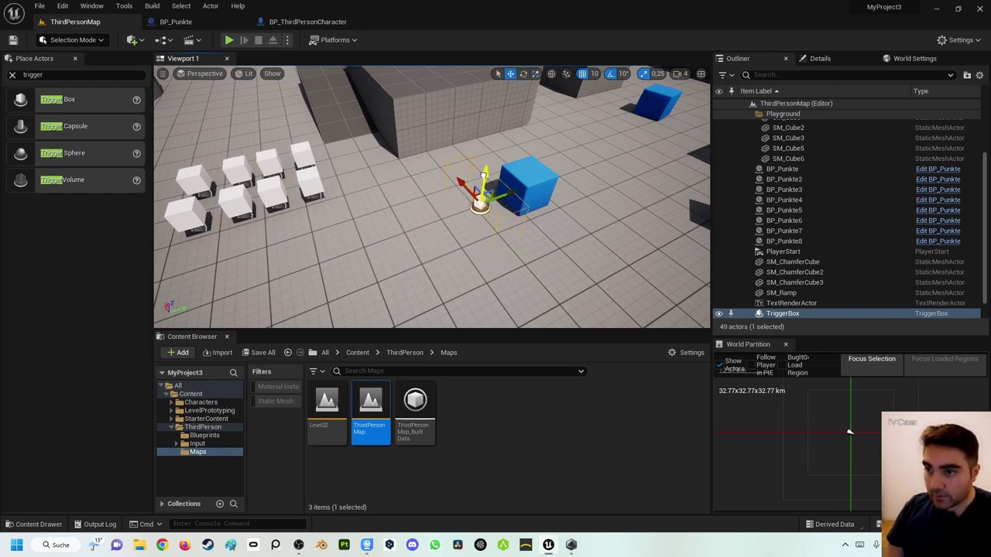
{"action": "left_click_drag", "start_coordinate": [485, 175], "coordinate": [489, 152]}
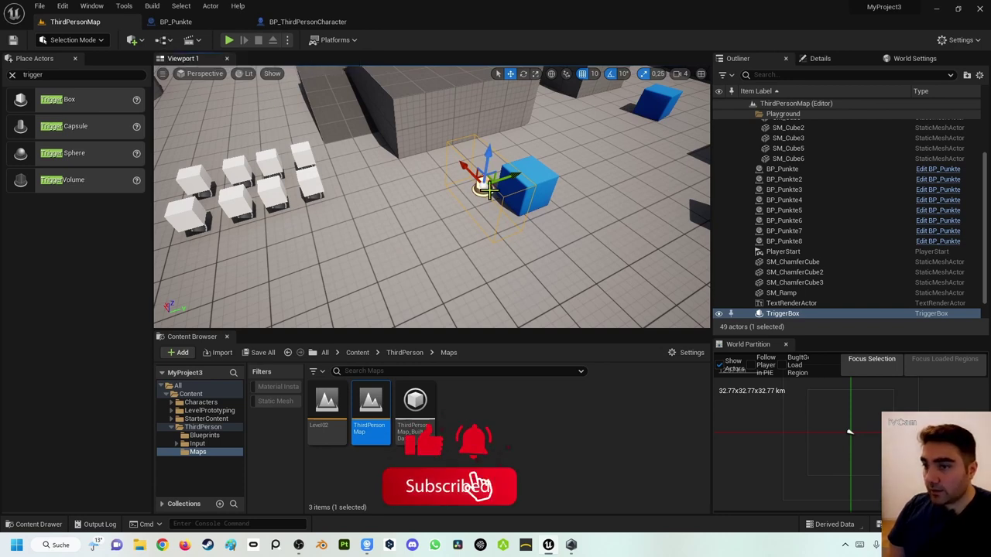
{"action": "left_click", "coordinate": [164, 41]}
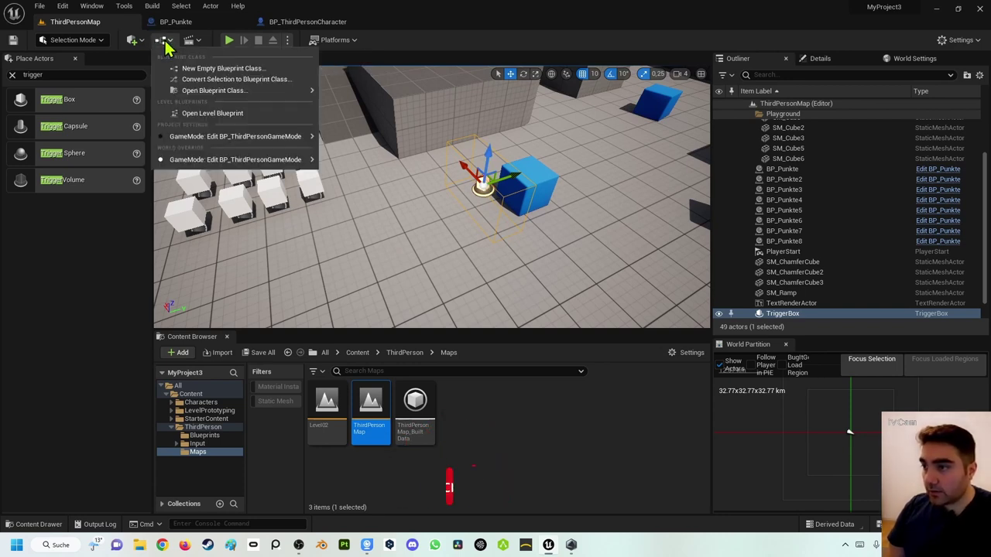
Add an On Actor Begin Overlap (TriggerBox) event in ThirdPersonMap's level blueprint.
{"action": "left_click", "coordinate": [192, 113]}
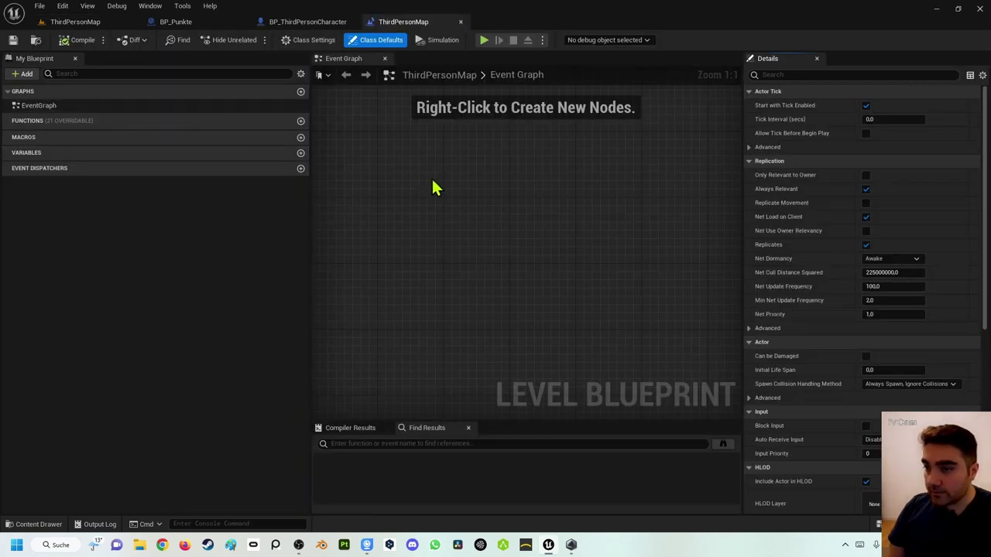
{"action": "right_click", "coordinate": [435, 177]}
{"action": "left_click", "coordinate": [440, 210]}
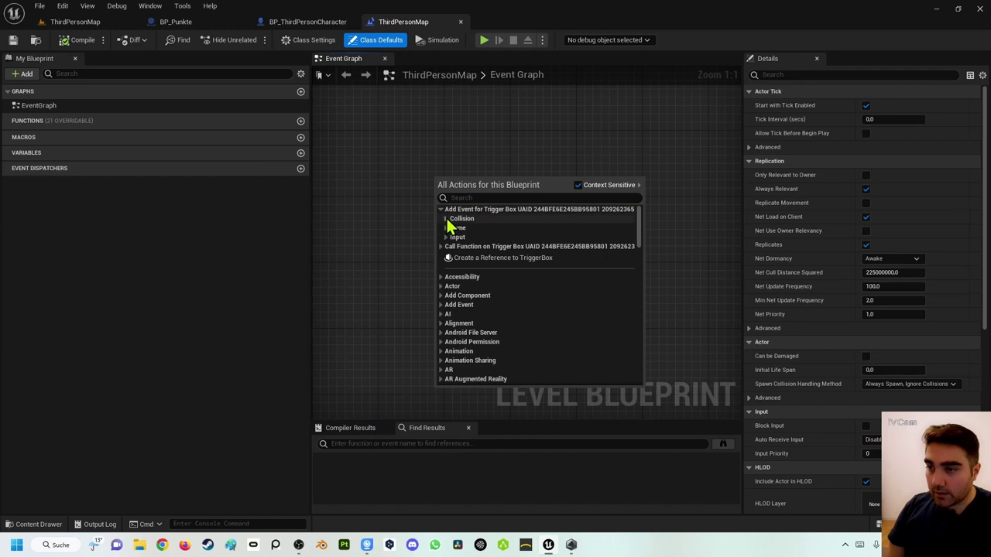
{"action": "left_click", "coordinate": [448, 218]}
{"action": "left_click", "coordinate": [465, 227]}
{"action": "right_click_drag", "start_coordinate": [615, 294], "coordinate": [479, 274]}
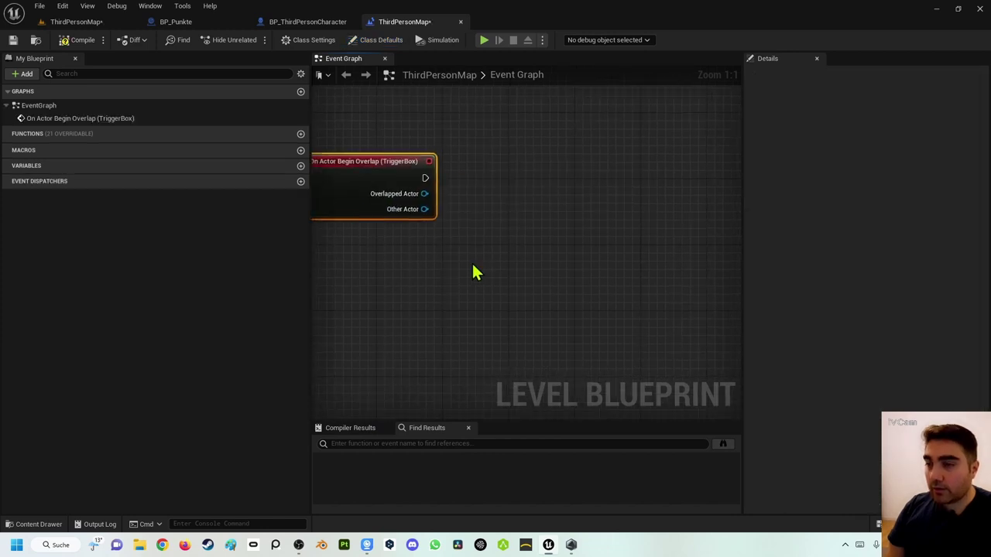
Connect an Open Level (by Name) node to the overlap event.
{"action": "left_click_drag", "start_coordinate": [423, 177], "coordinate": [562, 178]}
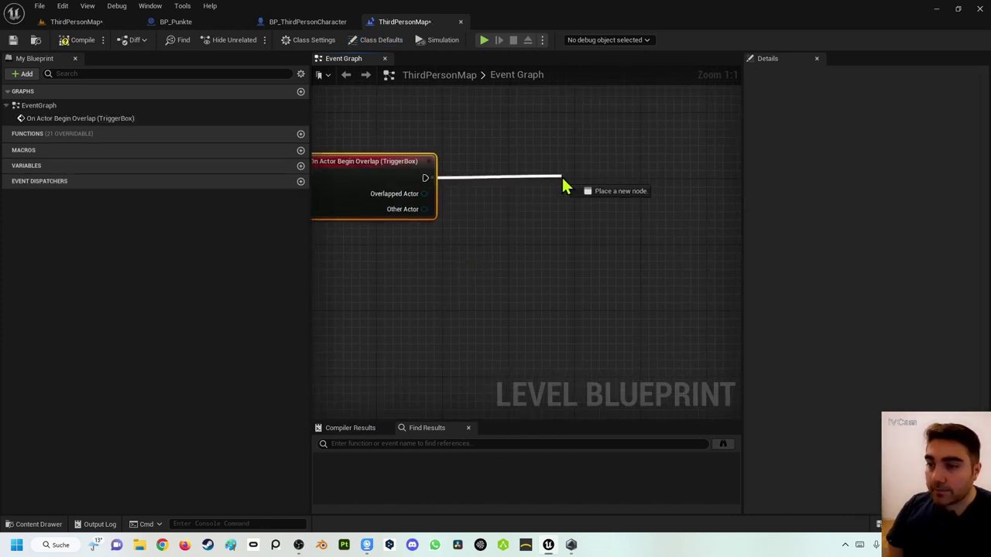
{"action": "type", "text": "open"}
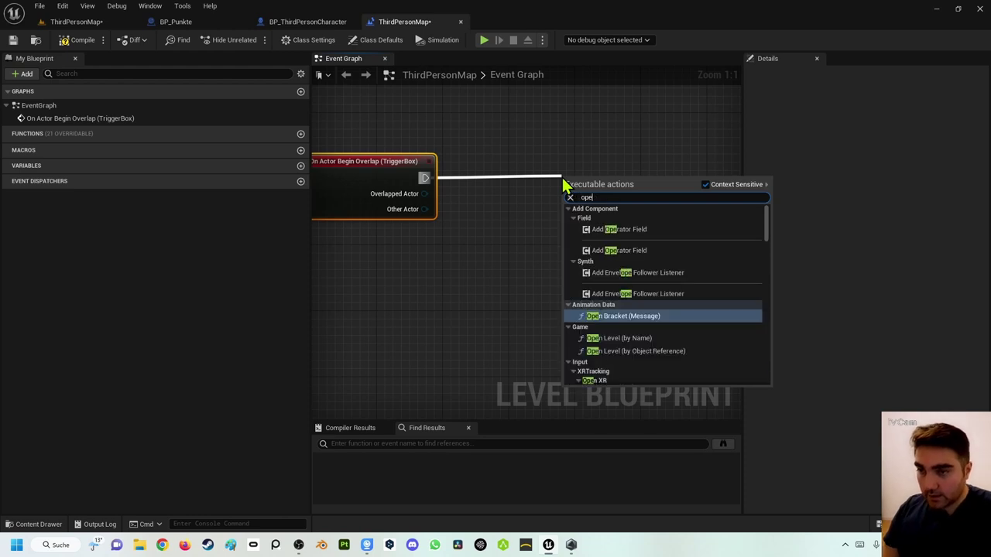
{"action": "key", "text": "Down"}
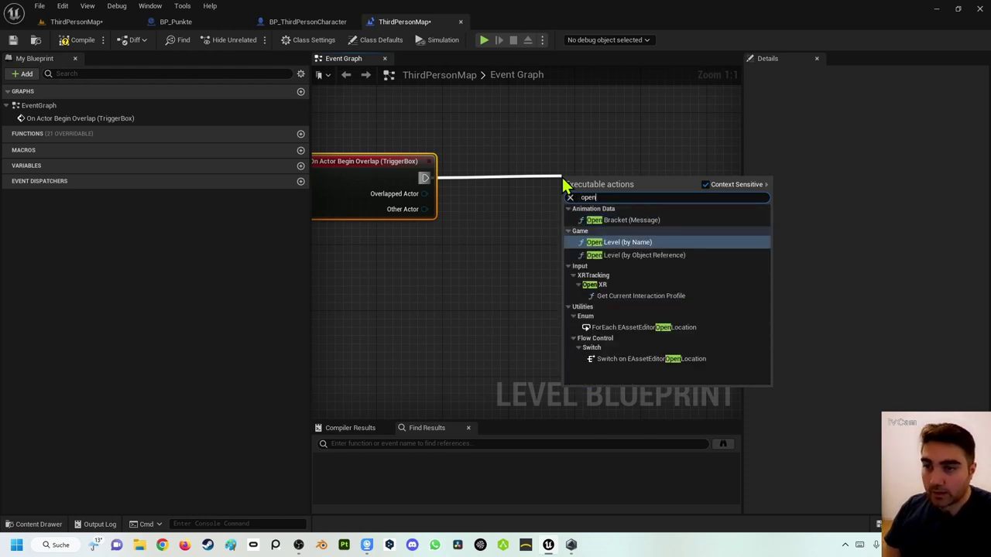
{"action": "key", "text": "Return"}
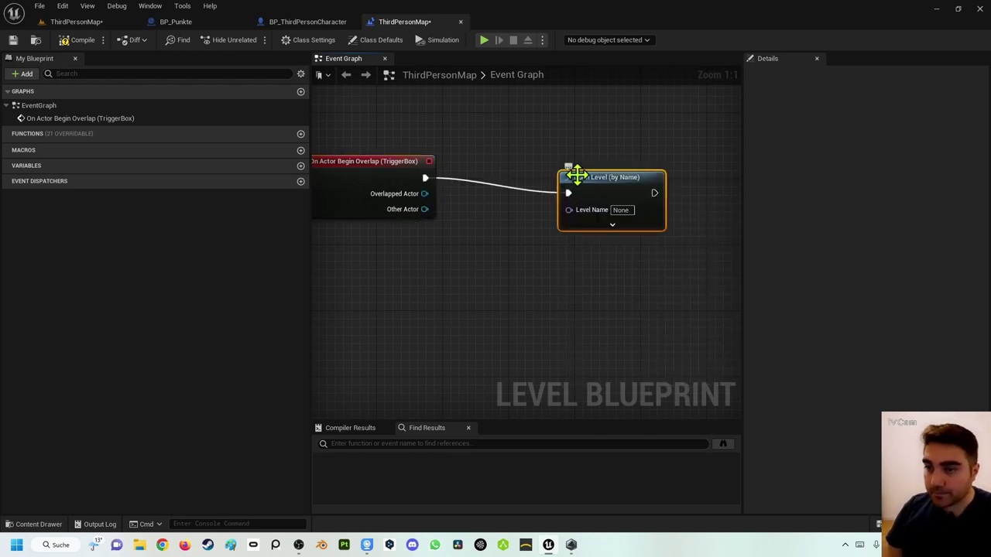
{"action": "left_click", "coordinate": [621, 194]}
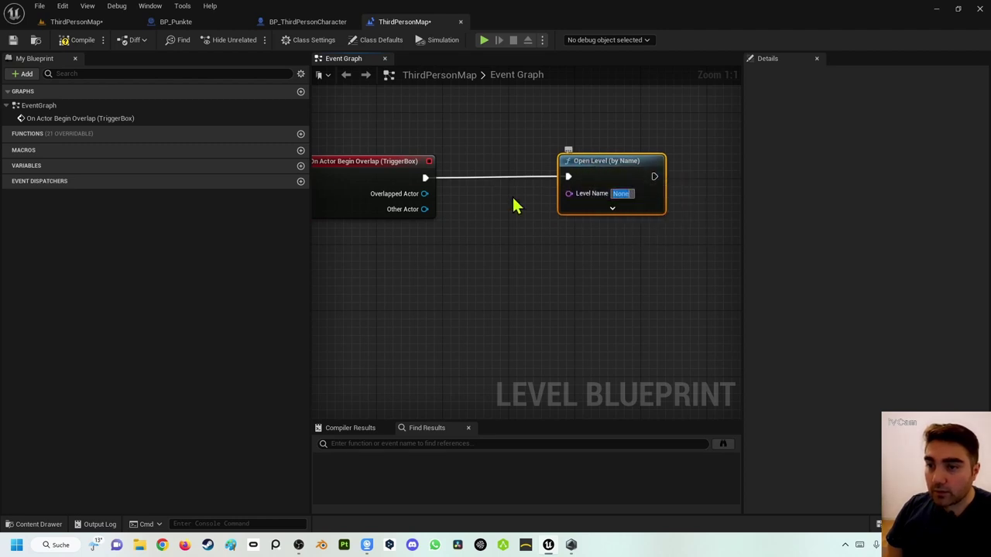
Set the Level Name to Level02 after checking the map's exact name, then start a test play.
{"action": "left_click", "coordinate": [97, 22]}
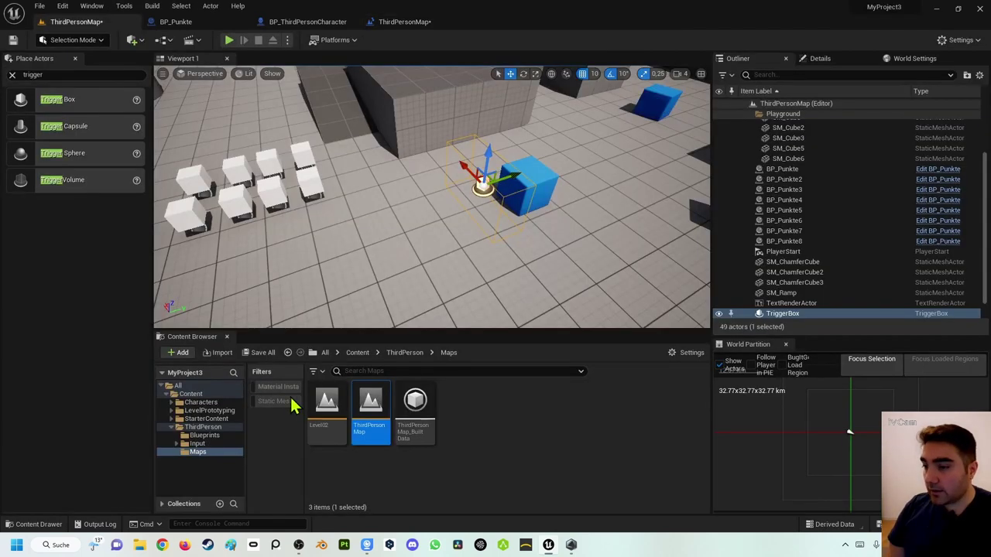
{"action": "left_click", "coordinate": [333, 426]}
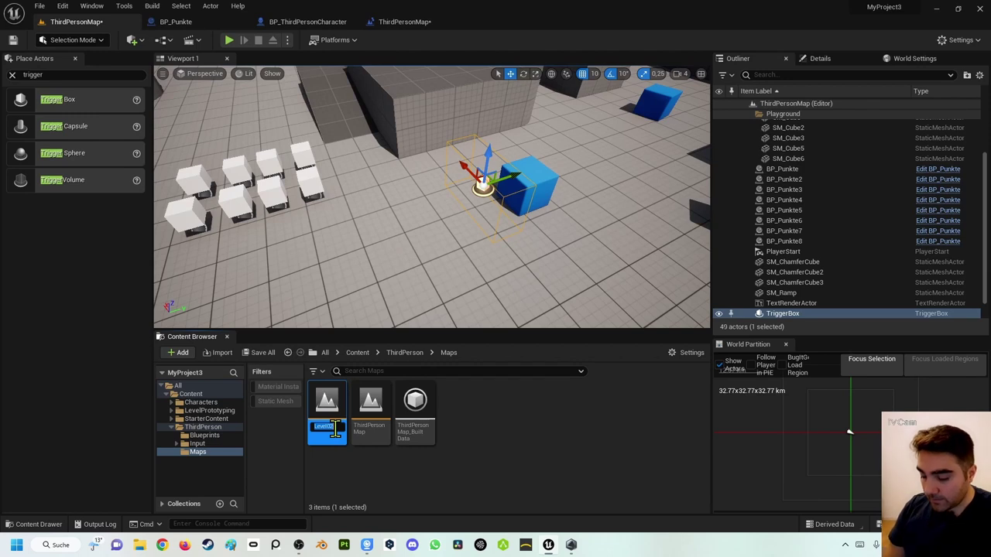
{"action": "left_click", "coordinate": [404, 23]}
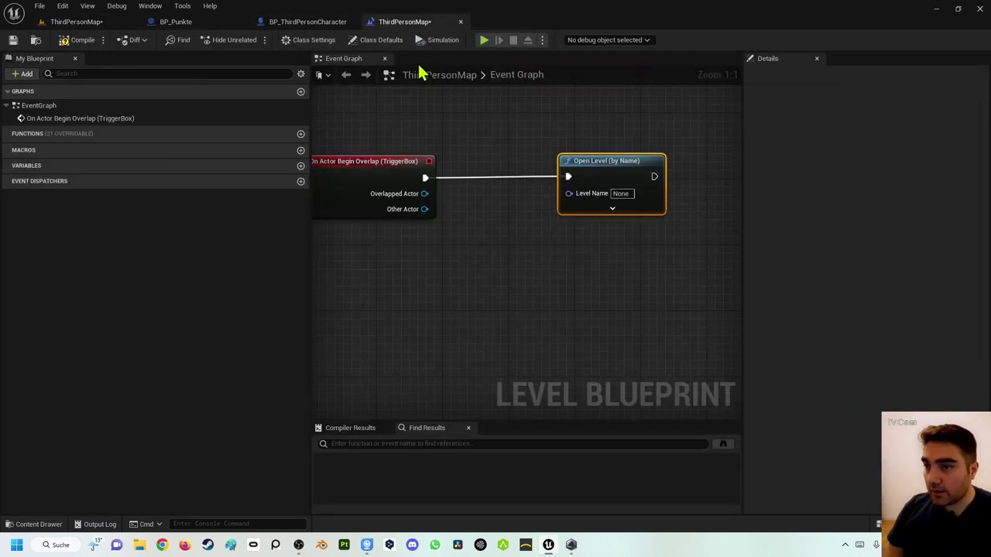
{"action": "left_click", "coordinate": [628, 194]}
{"action": "type", "text": "Level02"}
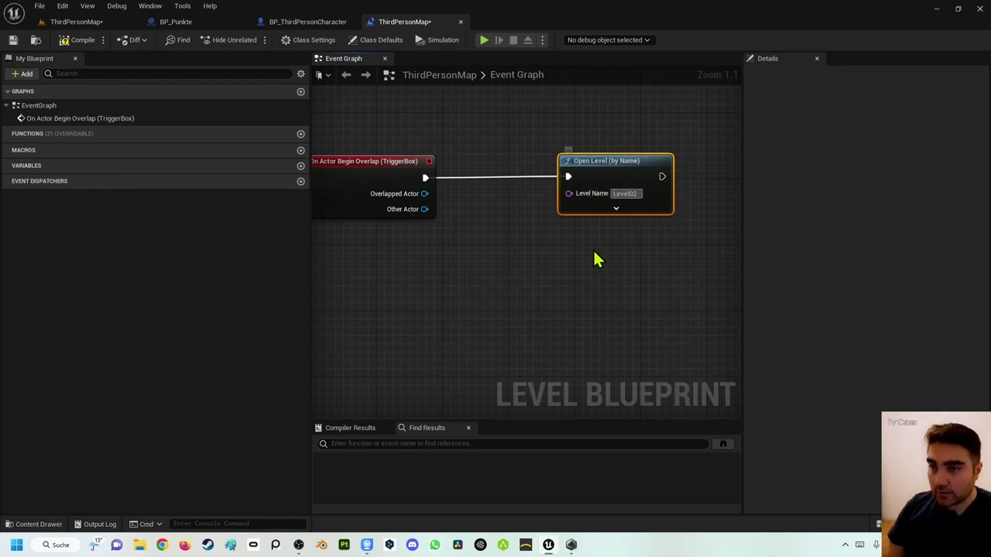
{"action": "left_click", "coordinate": [593, 249]}
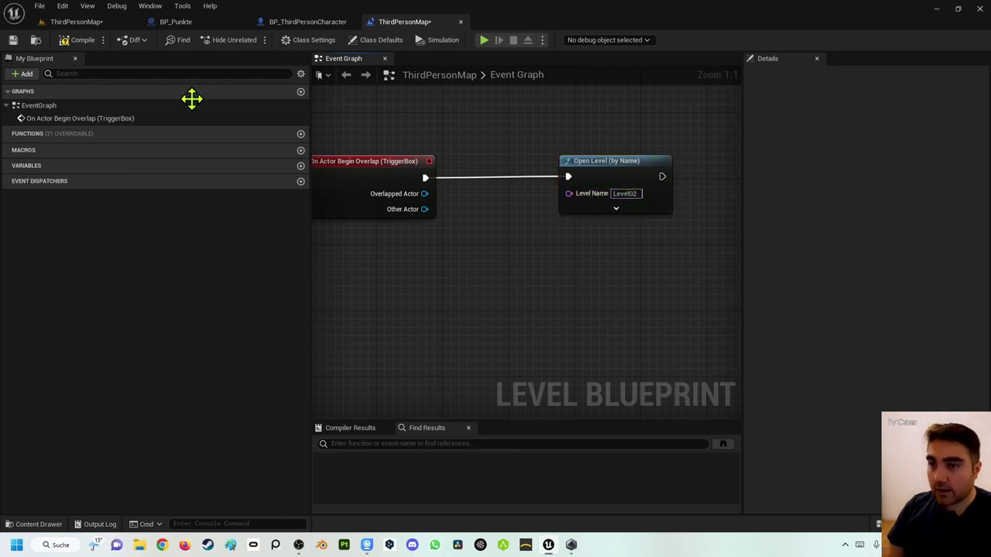
{"action": "left_click", "coordinate": [76, 21]}
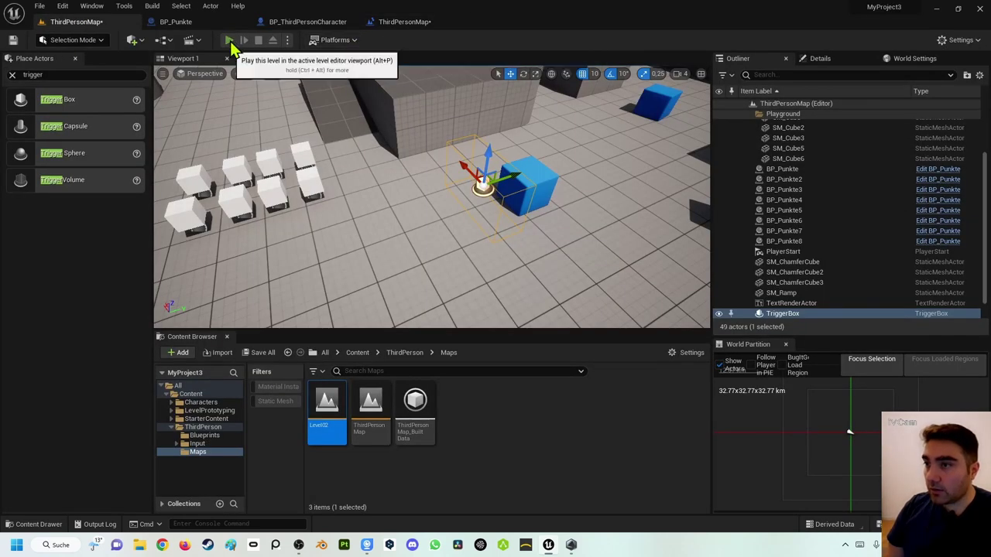
{"action": "key", "text": "alt+p"}
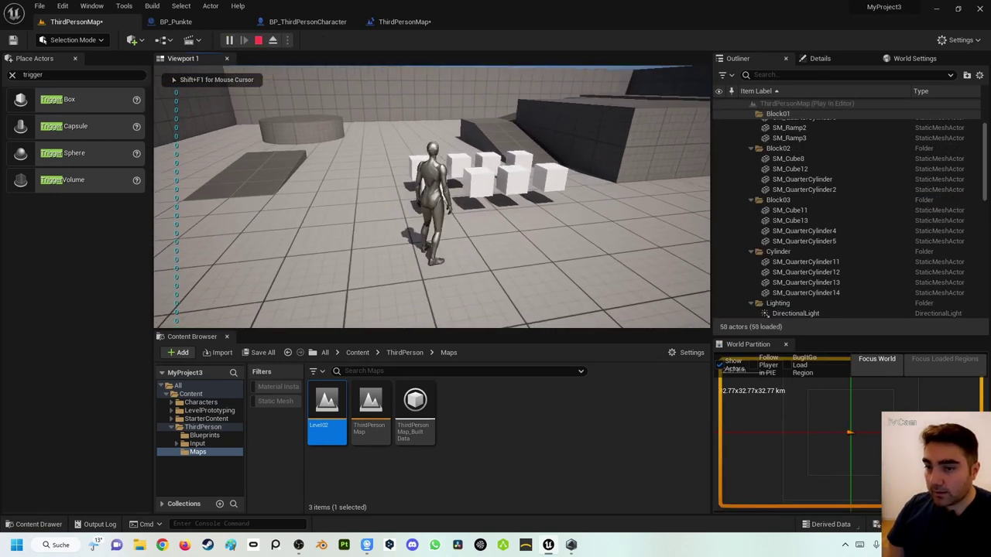
Walk through the cubes into the trigger to load Level02, collect more cubes there, then stop play.
{"action": "key", "text": "w"}
{"action": "key", "text": "w"}
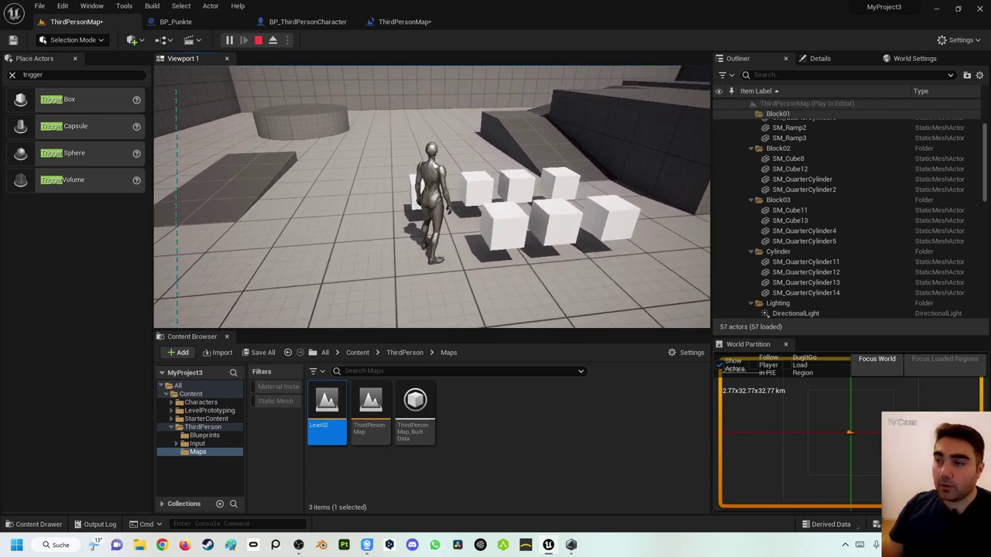
{"action": "key", "text": "w"}
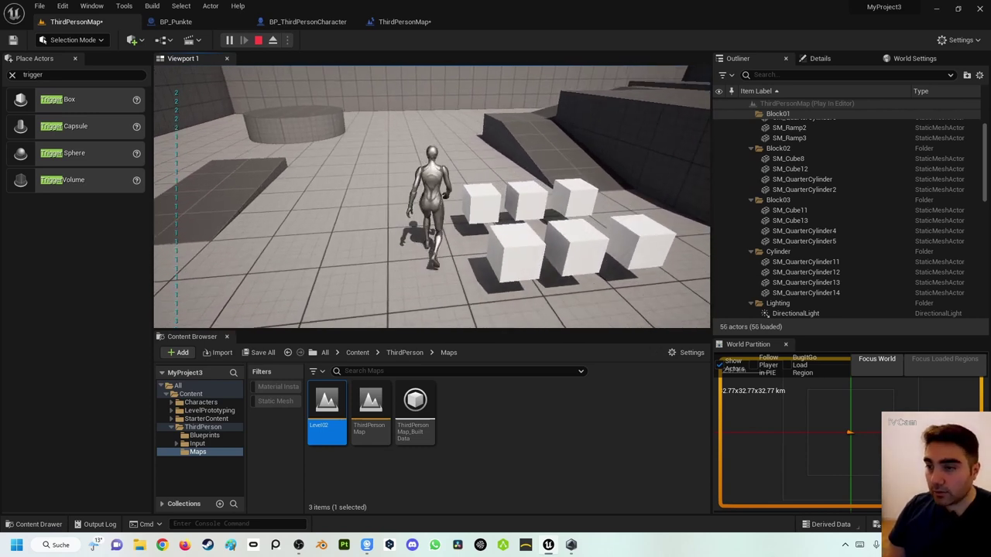
{"action": "key", "text": "w"}
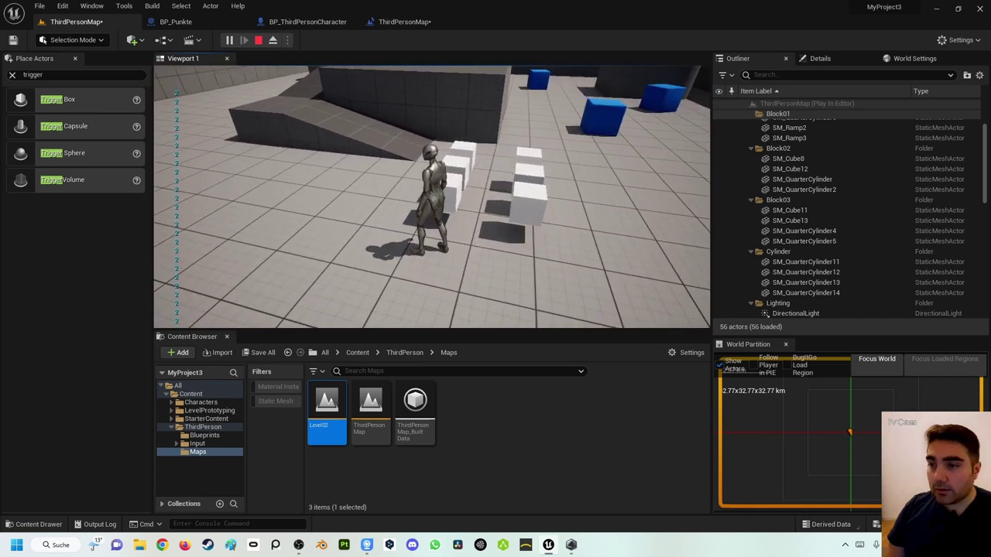
{"action": "key", "text": "w"}
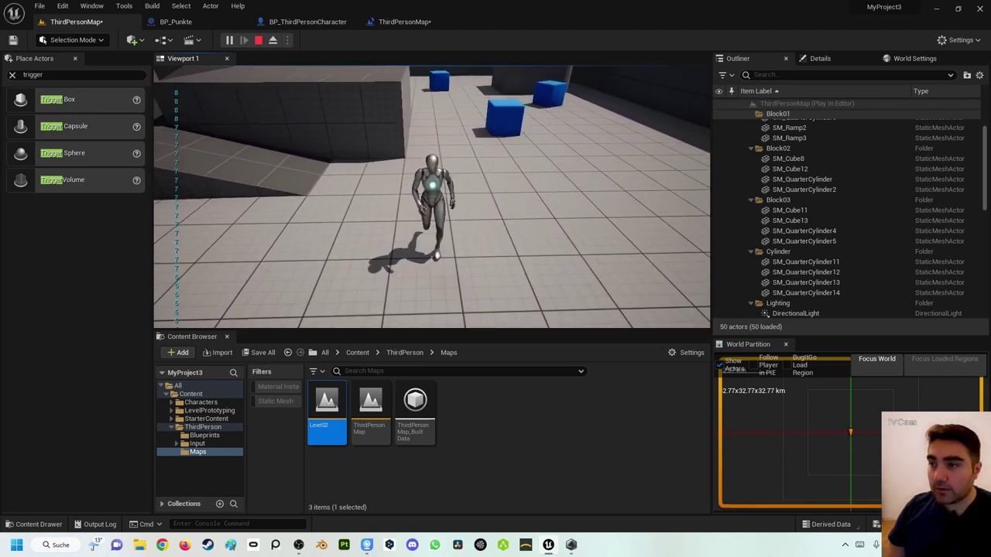
{"action": "key", "text": "w"}
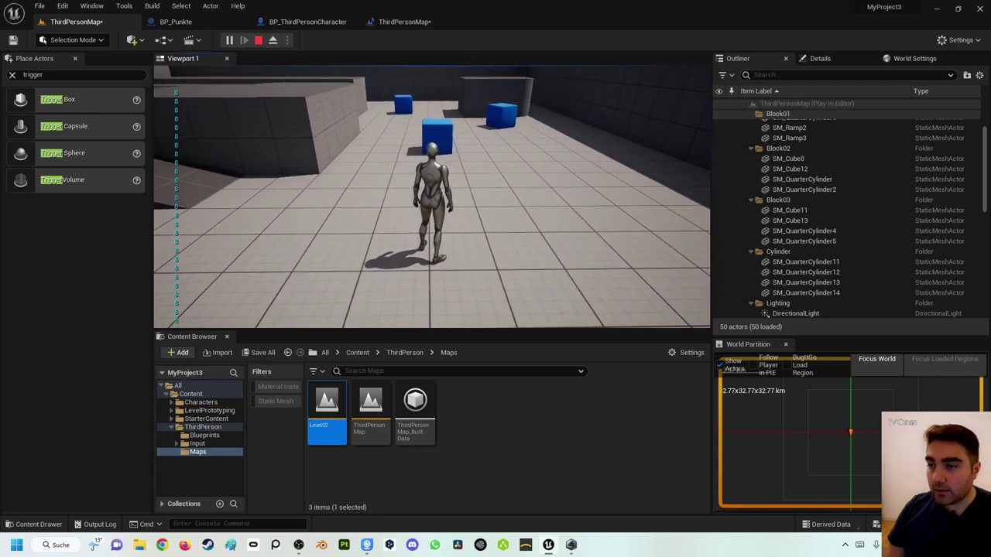
{"action": "key", "text": "w"}
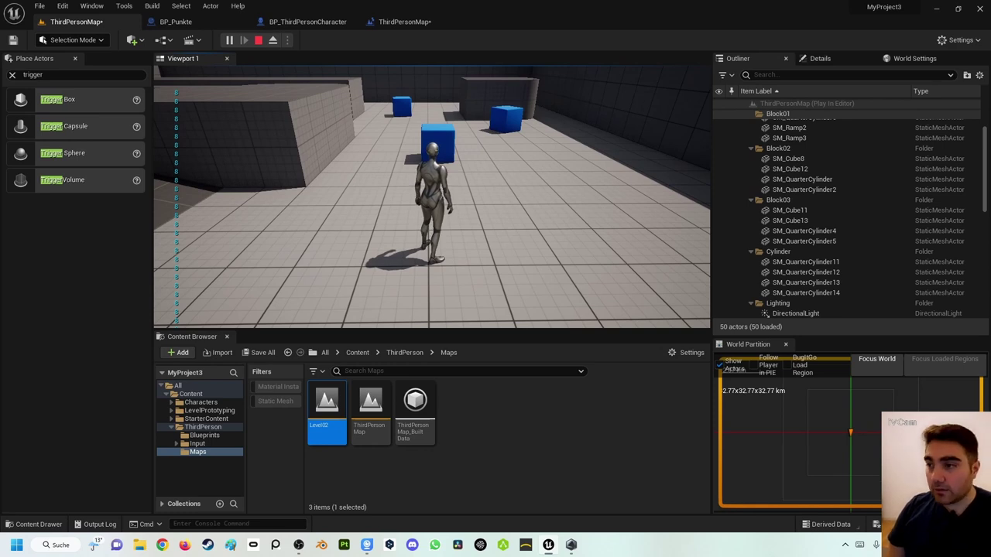
{"action": "key", "text": "w"}
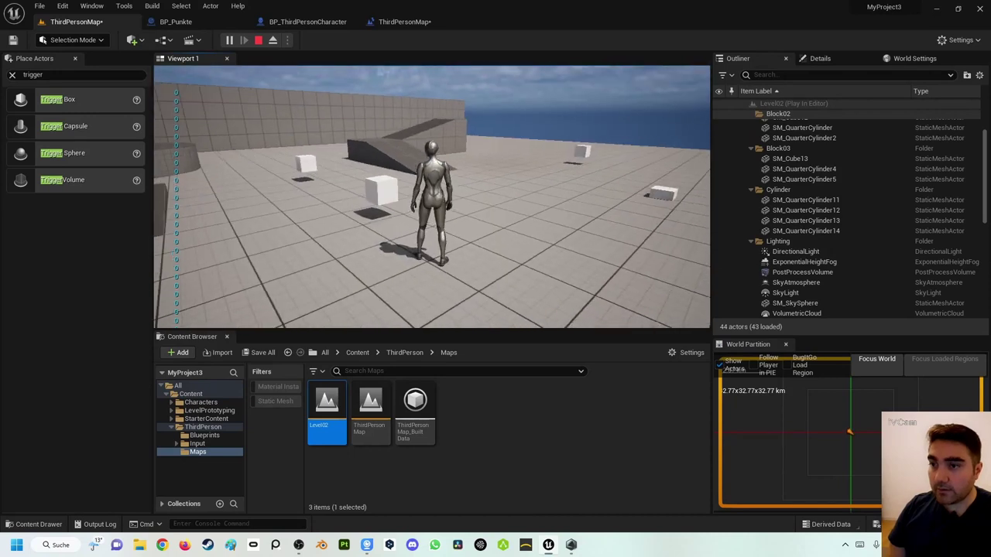
{"action": "key", "text": "w"}
{"action": "key", "text": "w"}
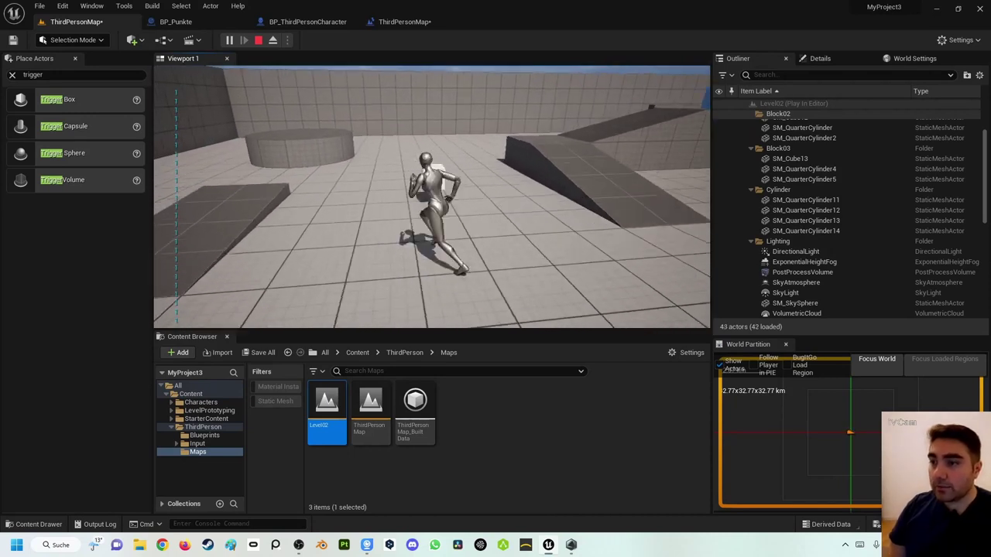
{"action": "key", "text": "w"}
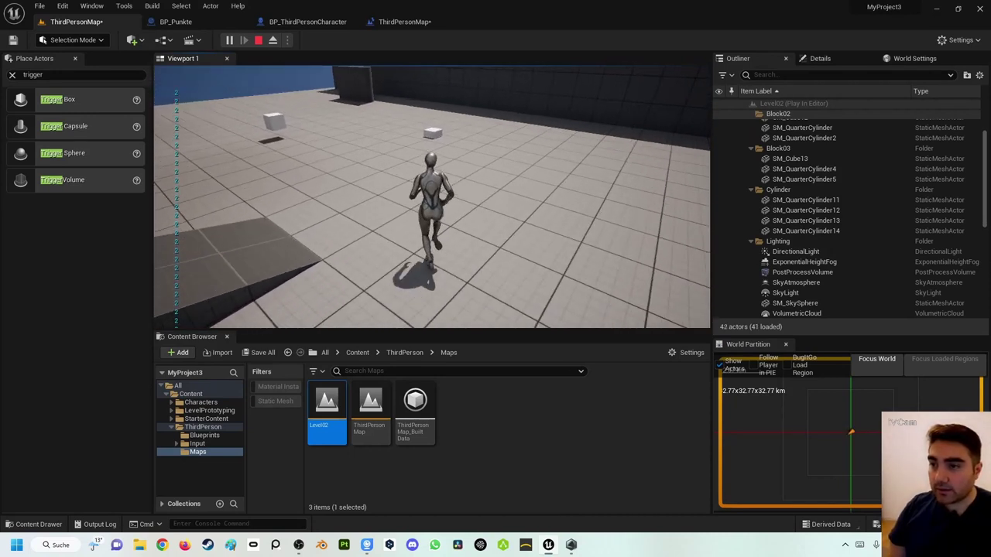
{"action": "key", "text": "w"}
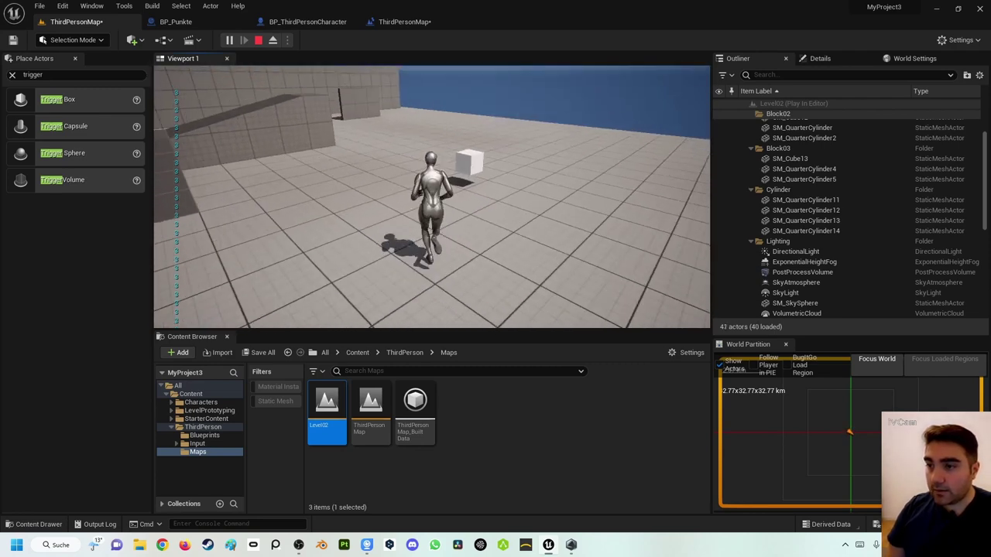
{"action": "key", "text": "w"}
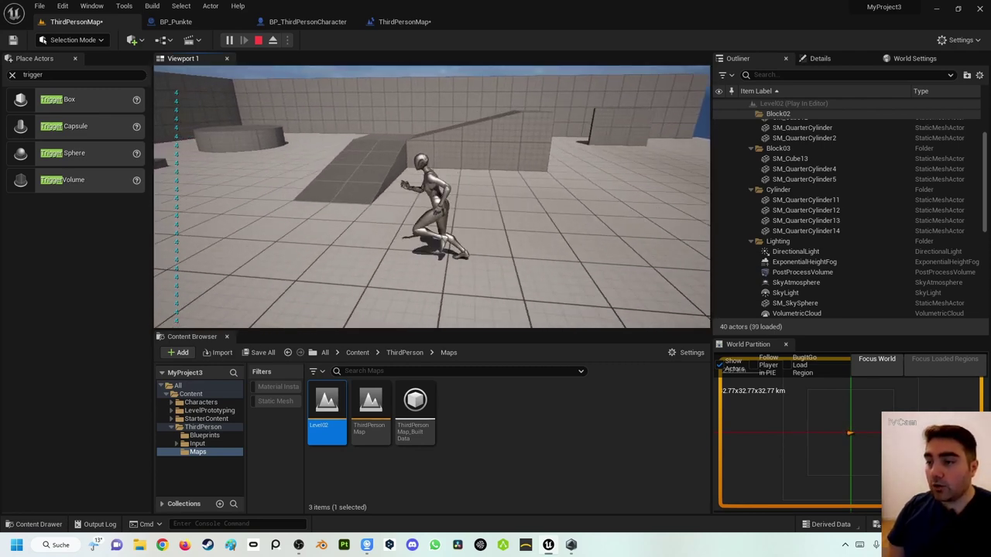
{"action": "key", "text": "Escape"}
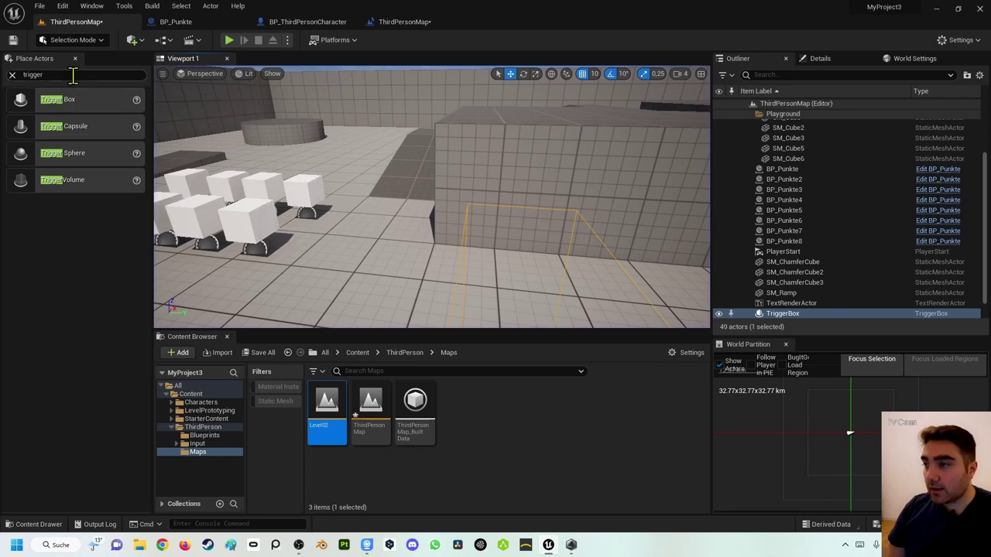
Check the character's Punktezahl variable, then return to the ThirdPersonMap level and clear the actor search.
{"action": "left_click", "coordinate": [203, 394]}
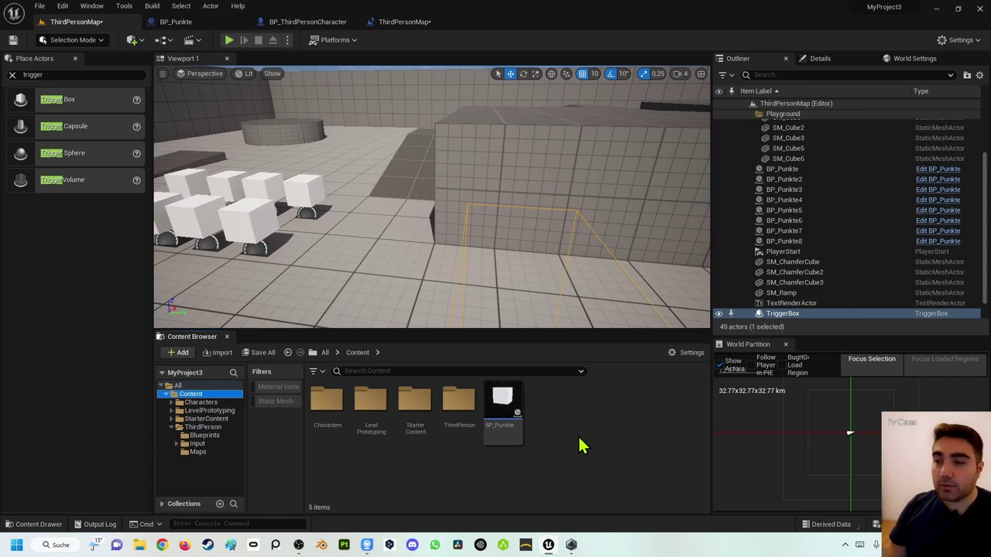
{"action": "left_click", "coordinate": [271, 23]}
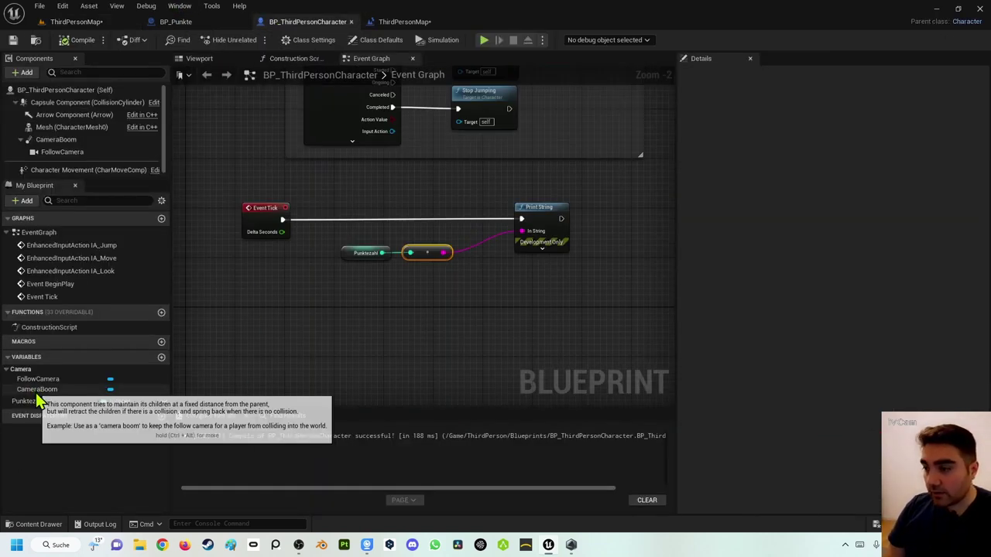
{"action": "left_click", "coordinate": [86, 401]}
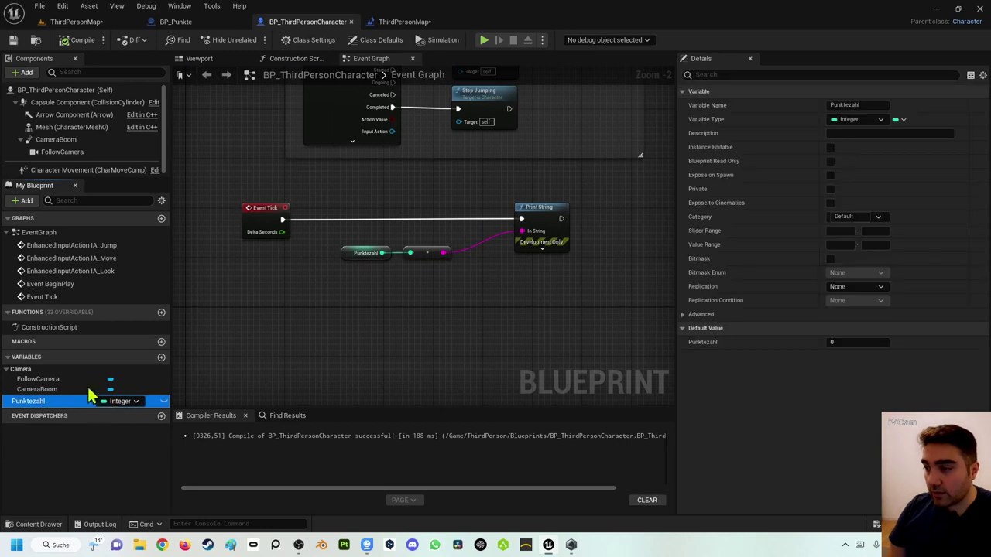
{"action": "left_click", "coordinate": [76, 22]}
{"action": "key", "text": "f"}
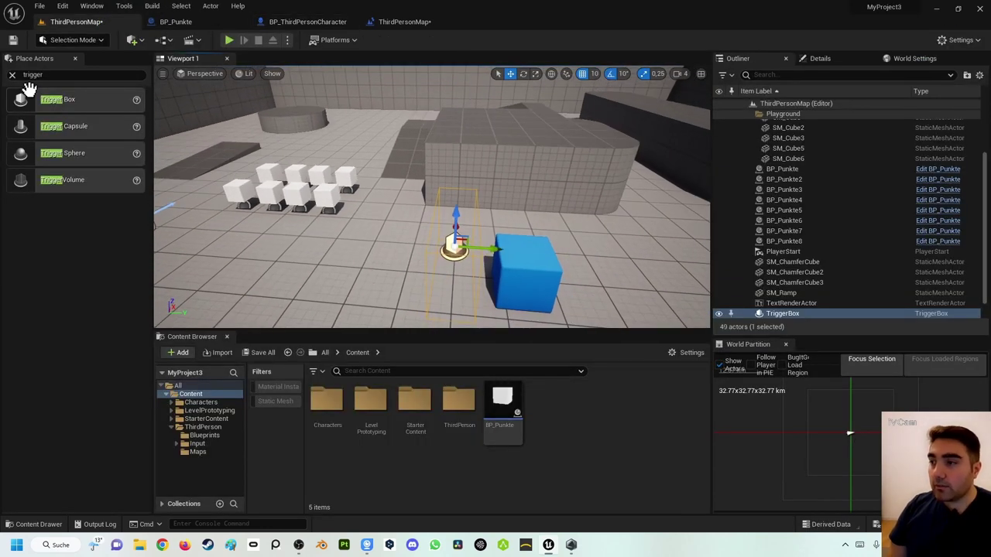
{"action": "left_click", "coordinate": [12, 75]}
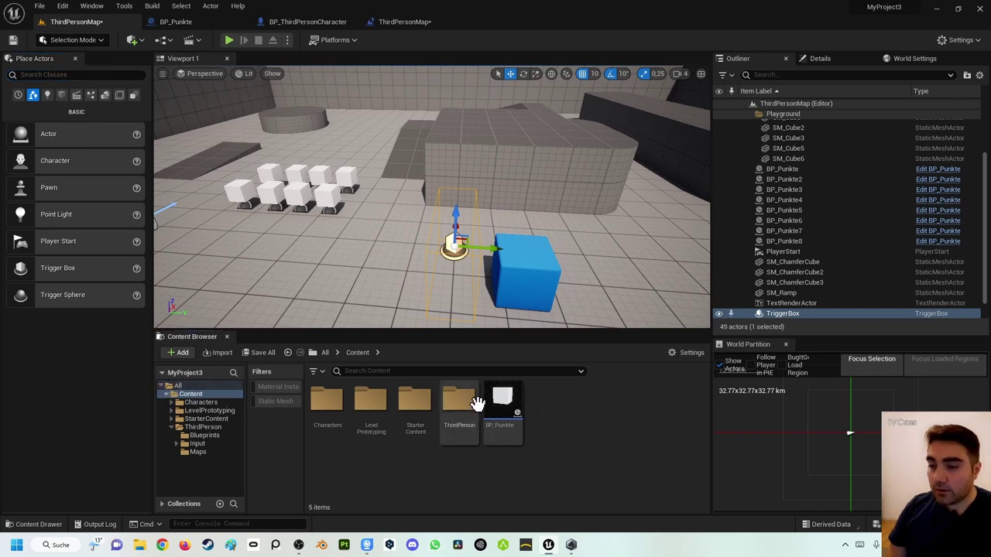
Create a GameInstance-based Blueprint named BP_MyGameInstance in Content and open it.
{"action": "right_click", "coordinate": [547, 419]}
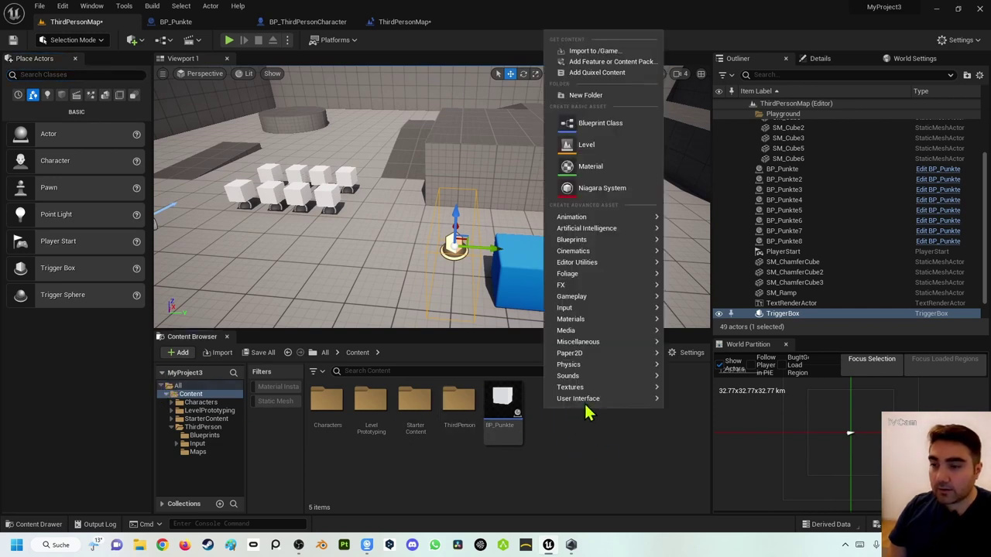
{"action": "left_click", "coordinate": [597, 134]}
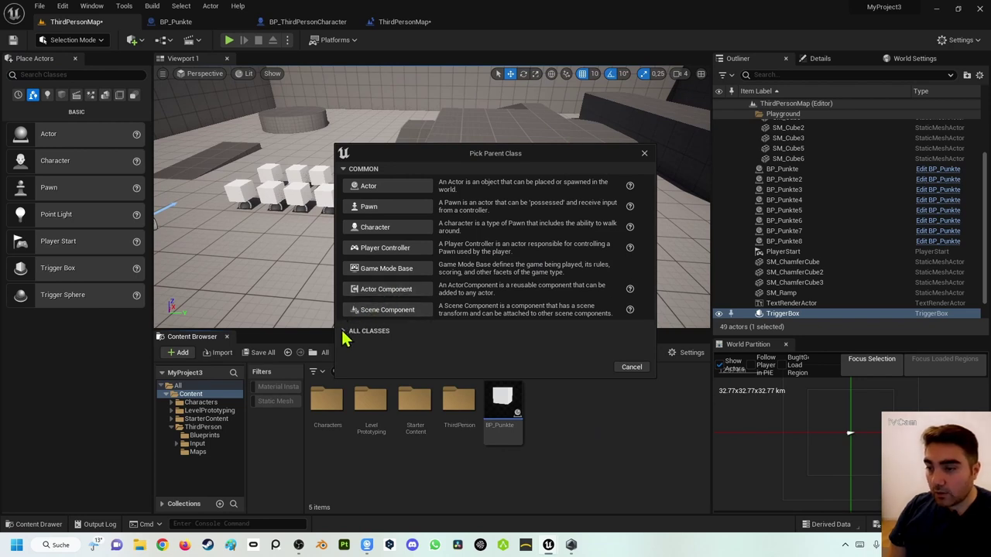
{"action": "left_click", "coordinate": [345, 331]}
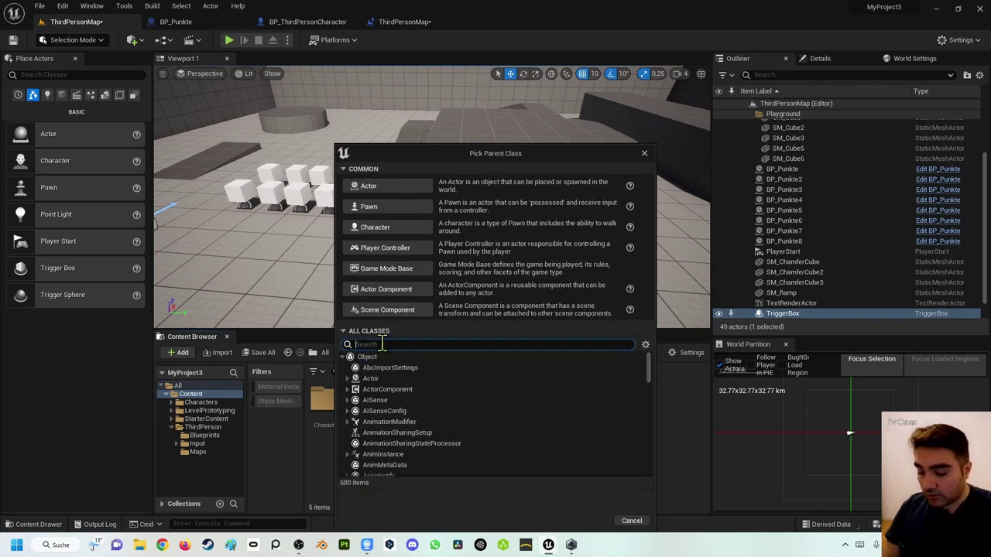
{"action": "type", "text": "gamein"}
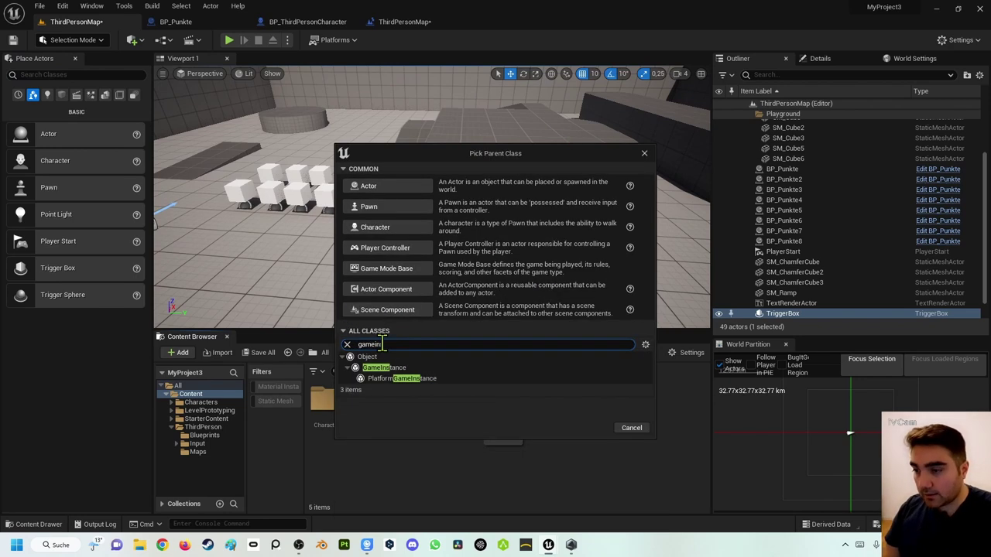
{"action": "type", "text": "s"}
{"action": "left_click", "coordinate": [418, 369]}
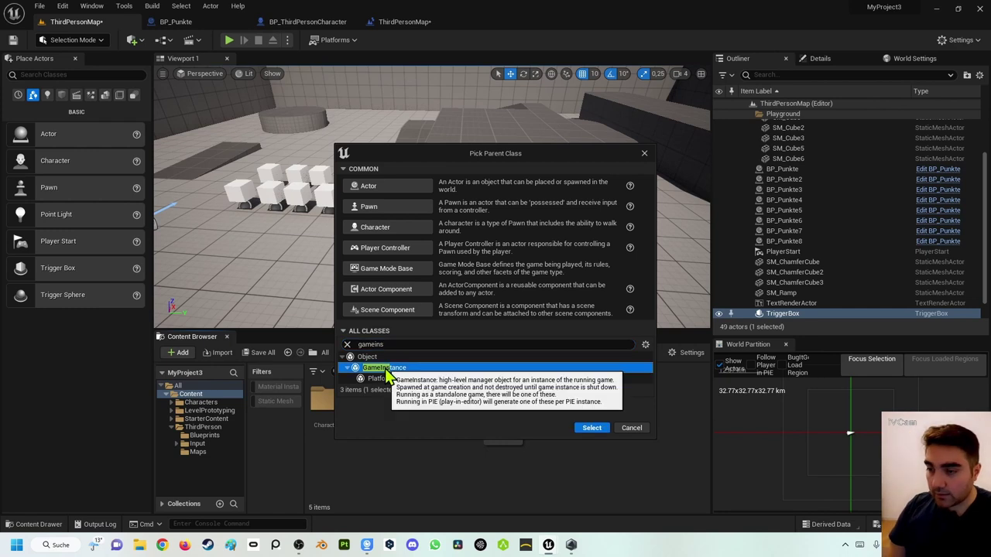
{"action": "left_click", "coordinate": [591, 430]}
{"action": "type", "text": "B"}
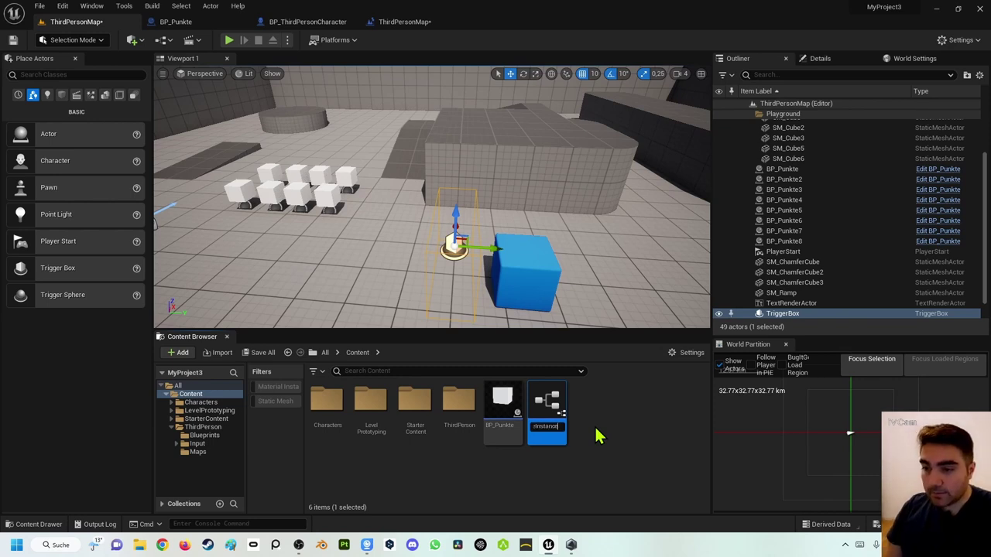
{"action": "key", "text": "Return"}
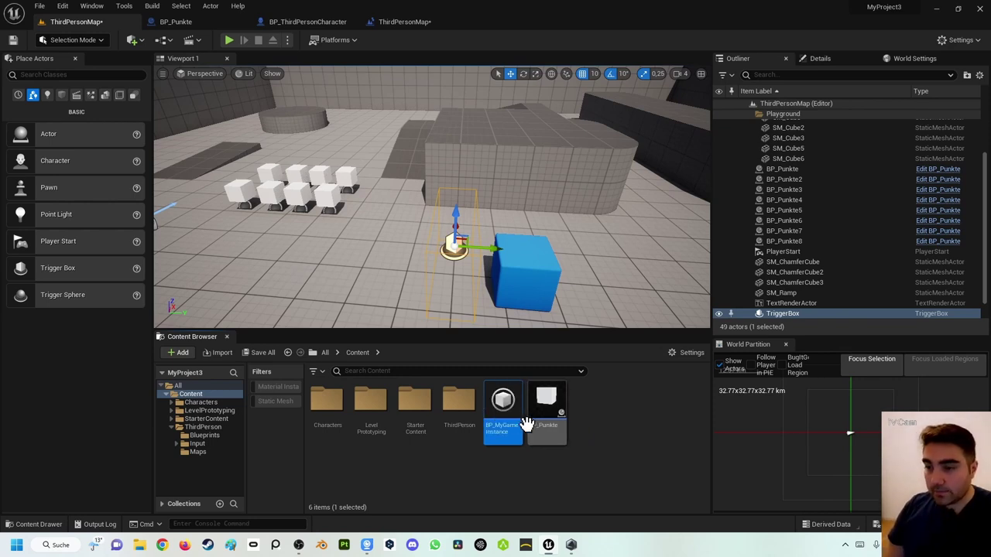
{"action": "double_click", "coordinate": [502, 406]}
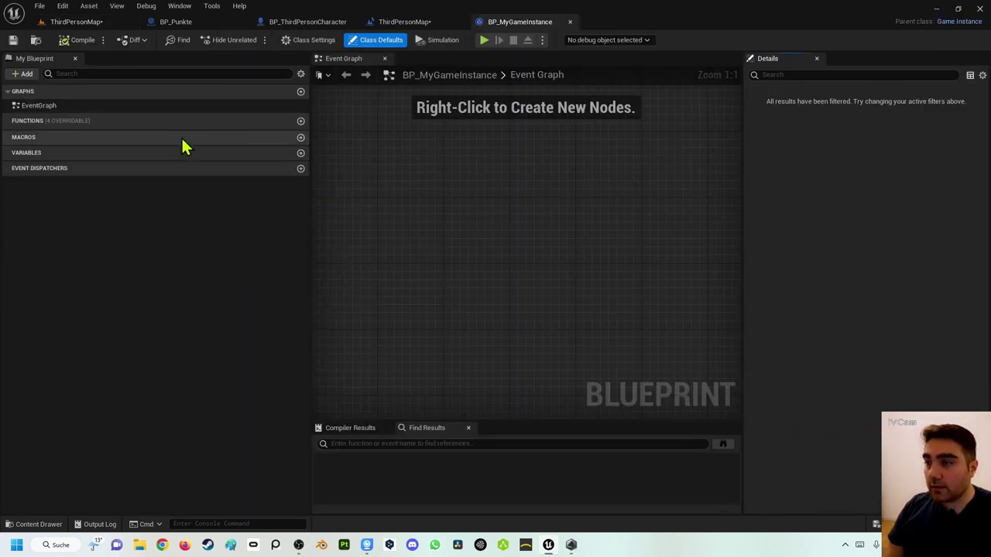
Add an Integer variable Punktezahl to BP_MyGameInstance and compile.
{"action": "left_click", "coordinate": [301, 153]}
{"action": "type", "text": "Punktezahl"}
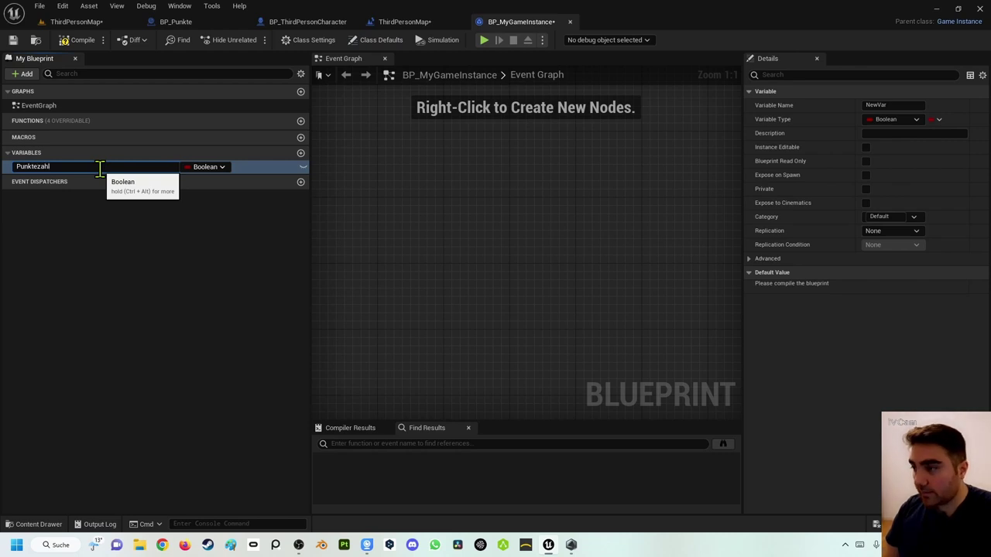
{"action": "key", "text": "Return"}
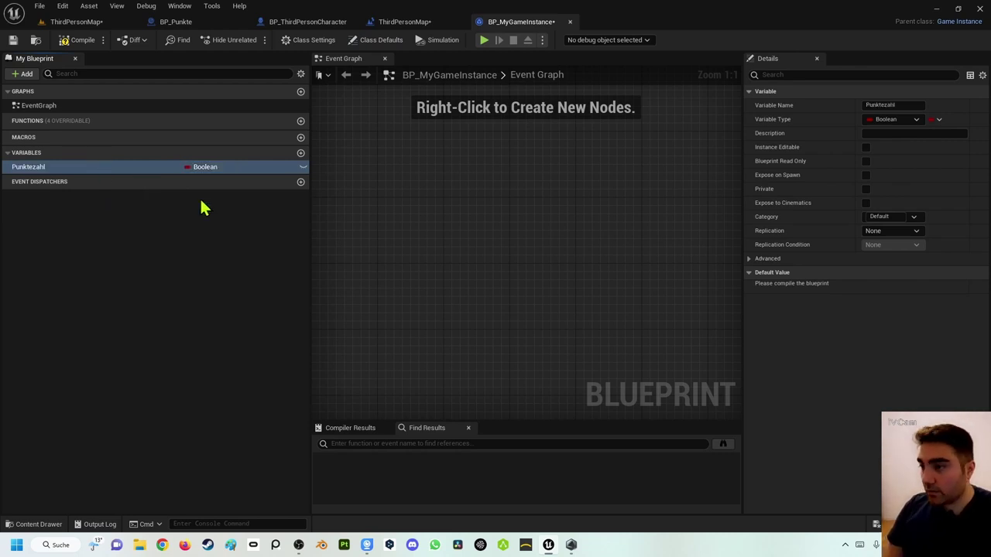
{"action": "left_click", "coordinate": [204, 169]}
{"action": "left_click", "coordinate": [207, 216]}
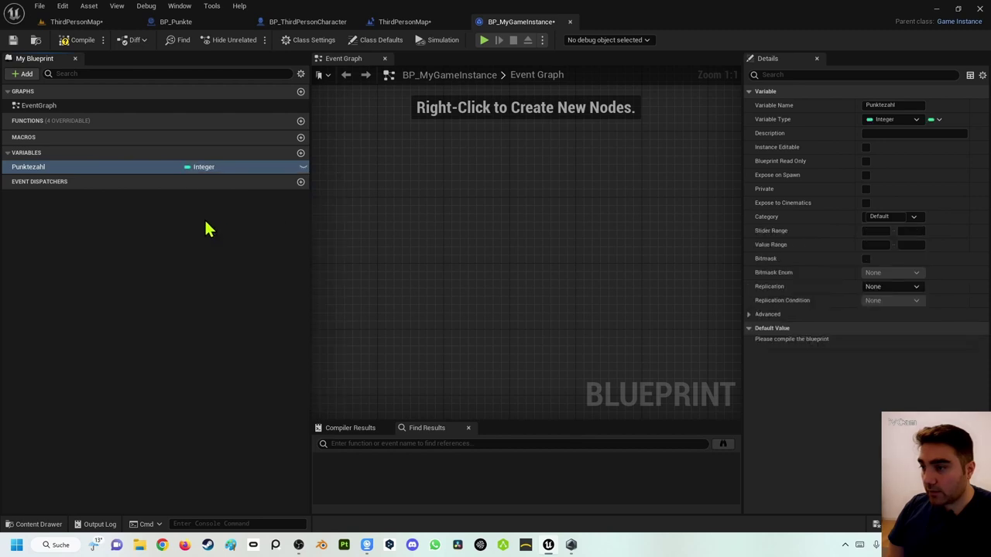
{"action": "left_click", "coordinate": [76, 45]}
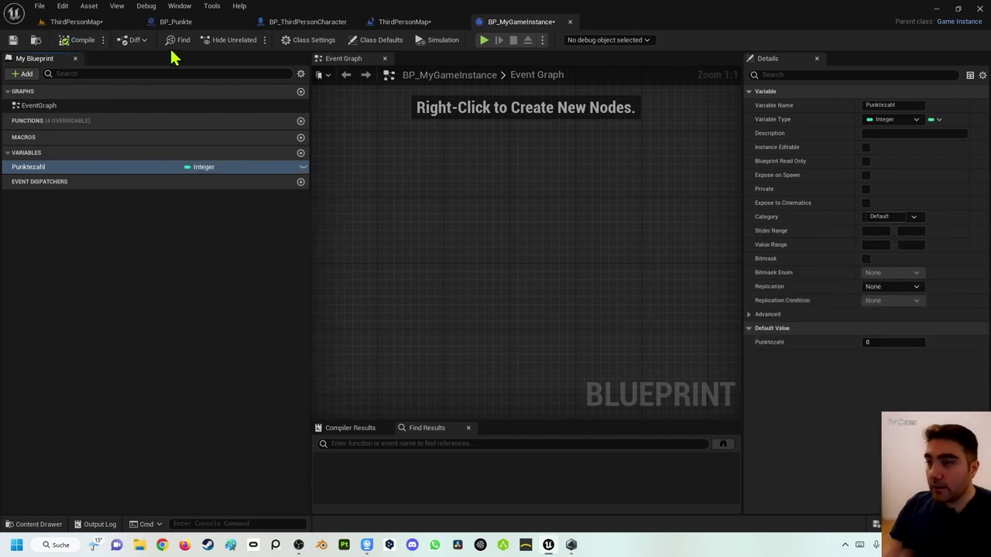
Delete the Punktezahl variable from BP_ThirdPersonCharacter and go back to BP_MyGameInstance.
{"action": "left_click", "coordinate": [300, 21]}
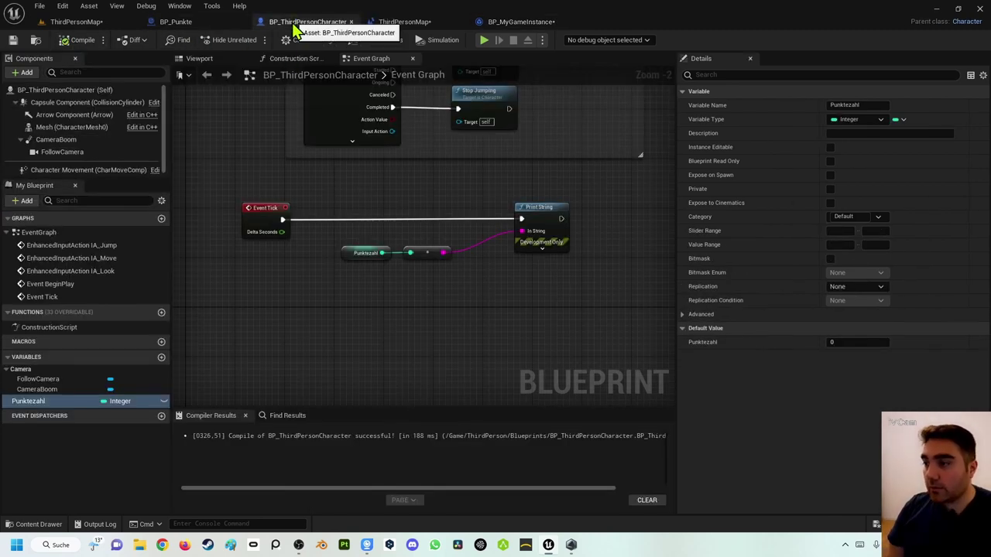
{"action": "left_click", "coordinate": [78, 432]}
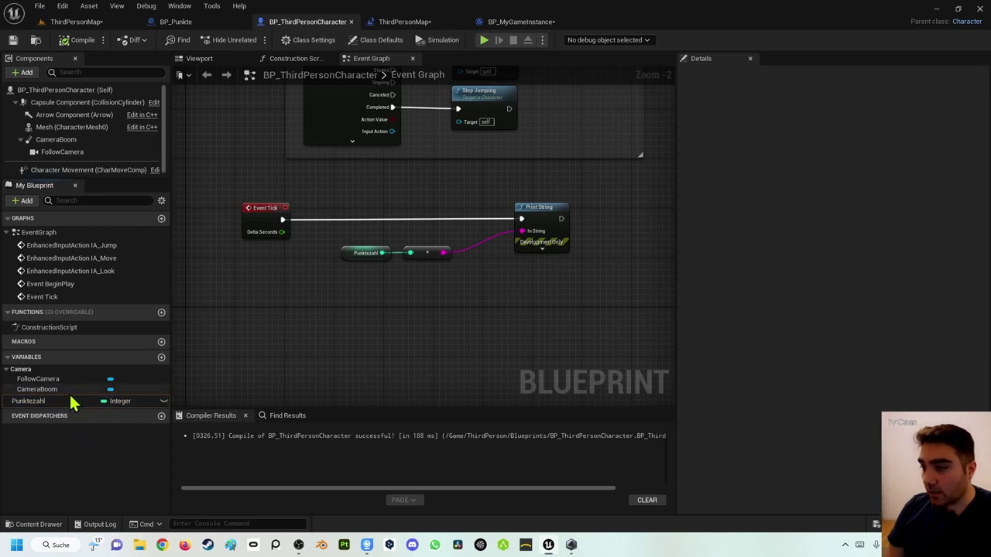
{"action": "left_click", "coordinate": [70, 401]}
{"action": "key", "text": "Delete"}
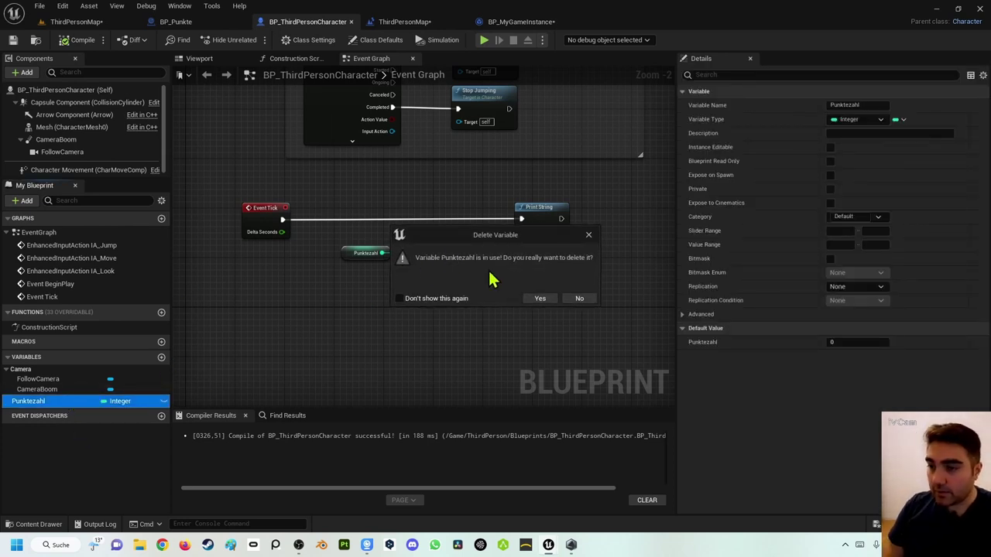
{"action": "left_click", "coordinate": [540, 299]}
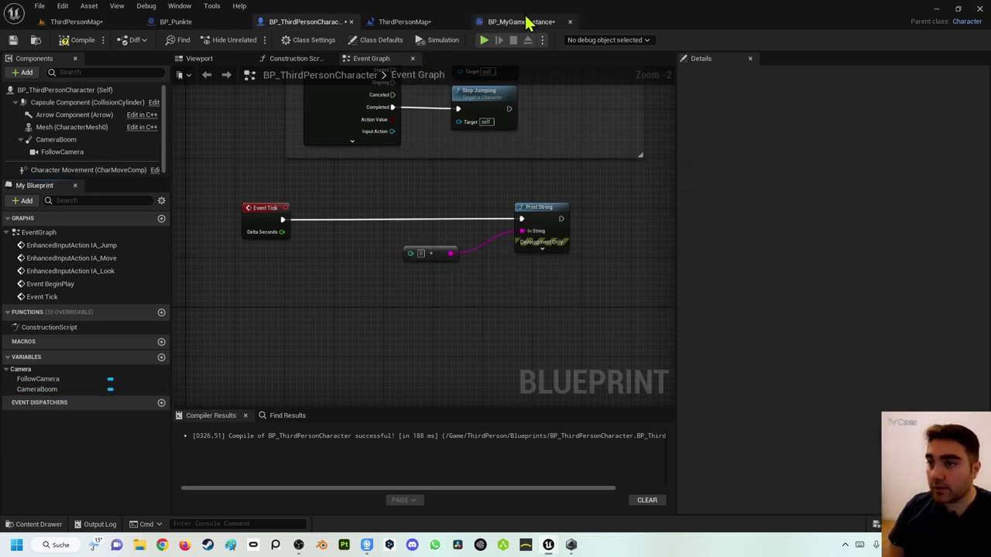
{"action": "left_click", "coordinate": [523, 23]}
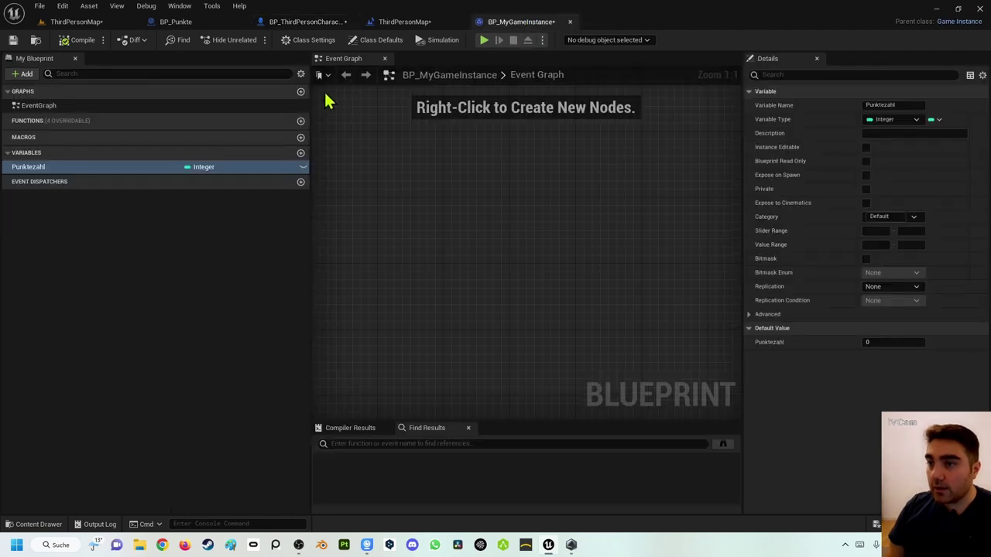
{"action": "left_click", "coordinate": [64, 6]}
In Project Settings > Maps & Modes, set Game Instance Class to BP_MyGameInstance, then return to ThirdPersonMap.
{"action": "left_click", "coordinate": [106, 136]}
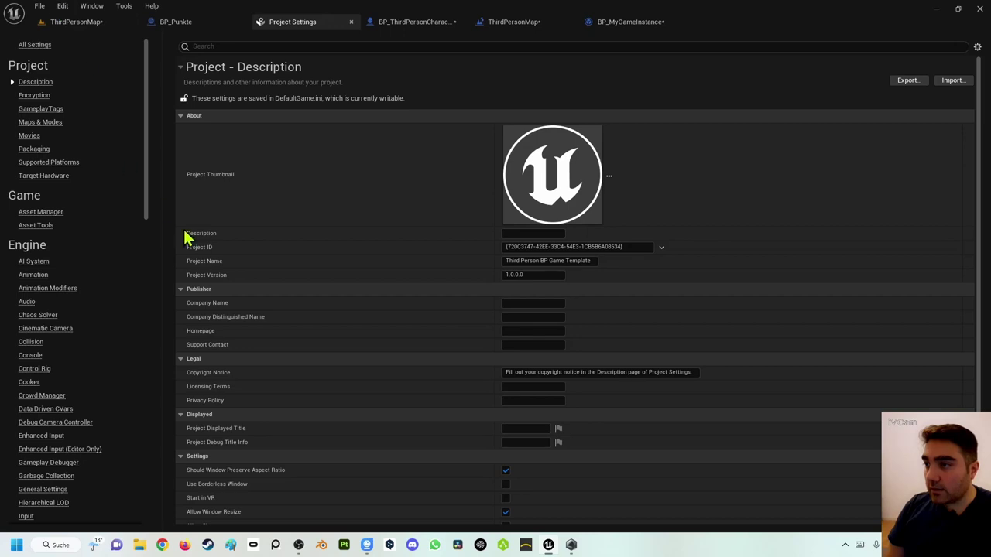
{"action": "left_click", "coordinate": [56, 130]}
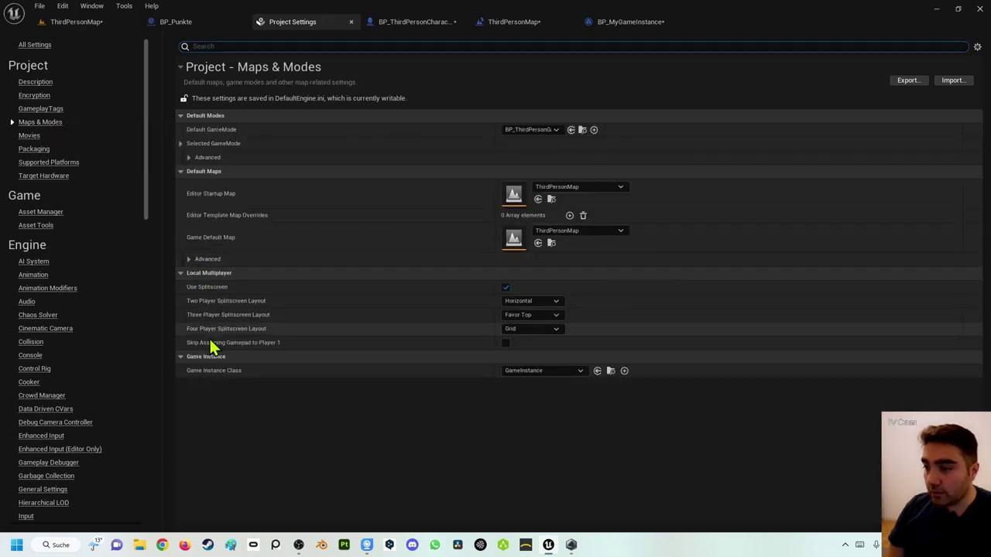
{"action": "left_click", "coordinate": [538, 372]}
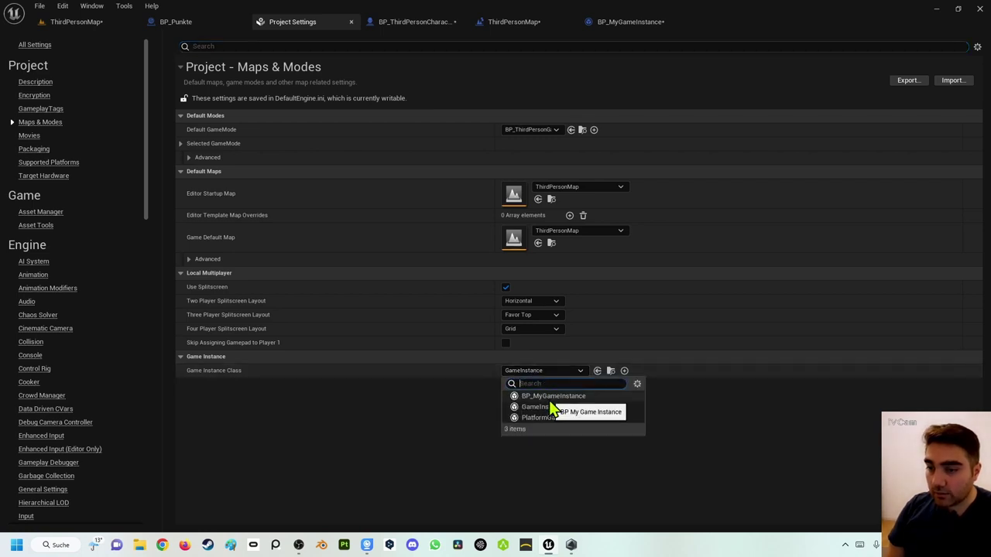
{"action": "left_click", "coordinate": [550, 400]}
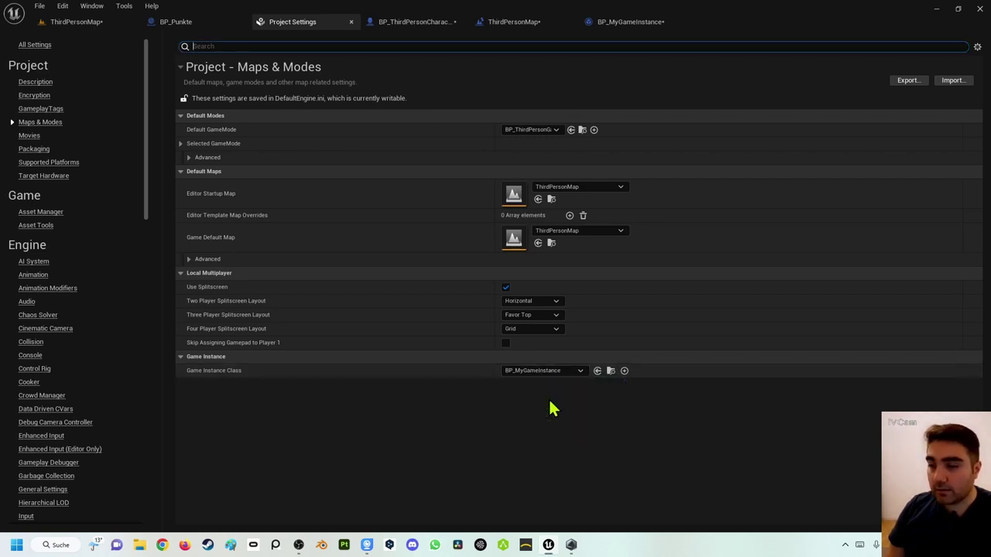
{"action": "left_click", "coordinate": [74, 21]}
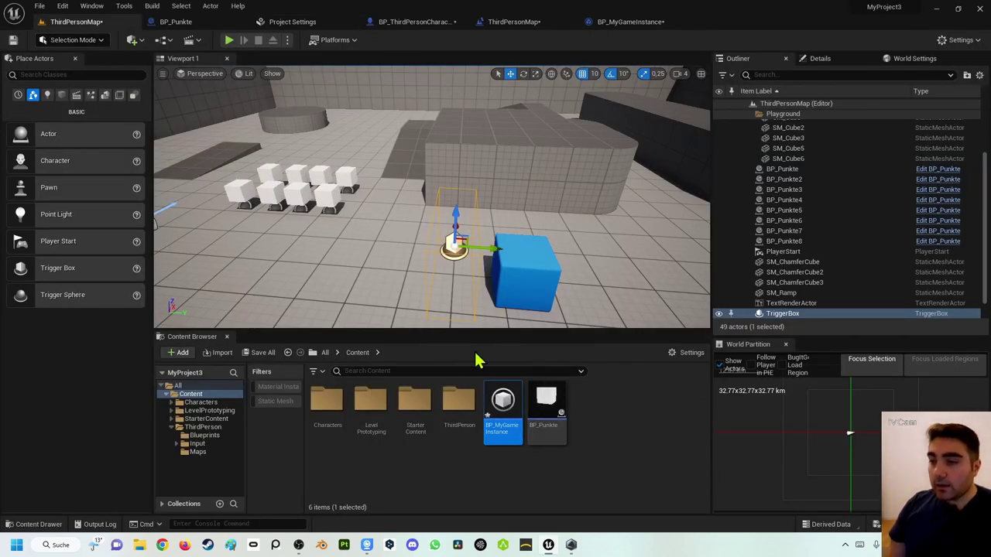
In BP_Punkte, replace the old cast and player character nodes with Cast To BP_MyGameInstance after Event Hit.
{"action": "double_click", "coordinate": [546, 400]}
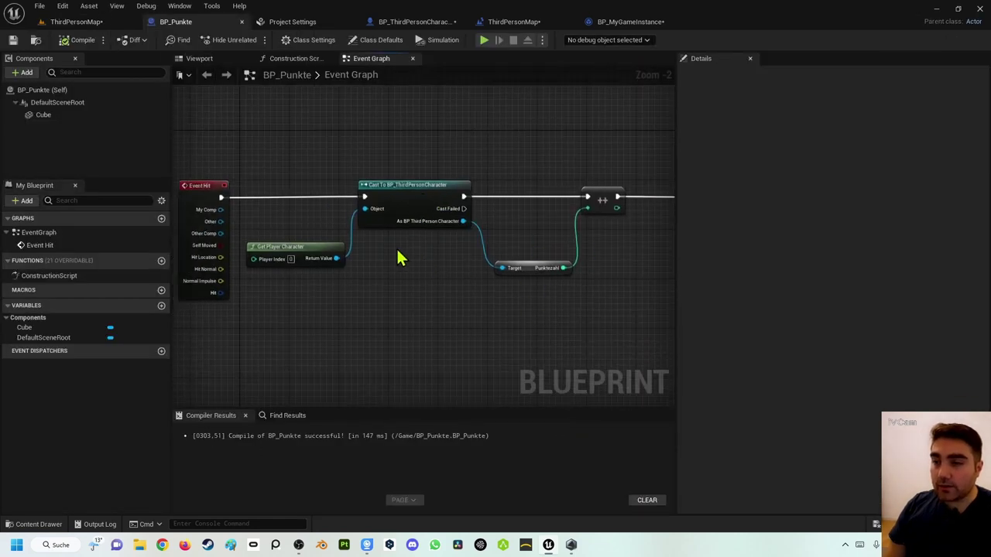
{"action": "left_click_drag", "start_coordinate": [322, 199], "coordinate": [442, 267]}
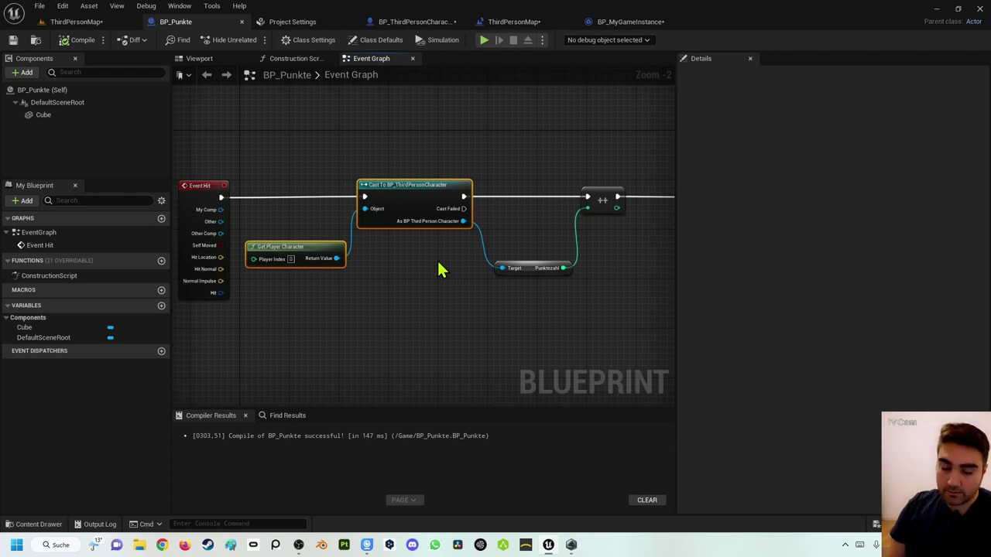
{"action": "key", "text": "Delete"}
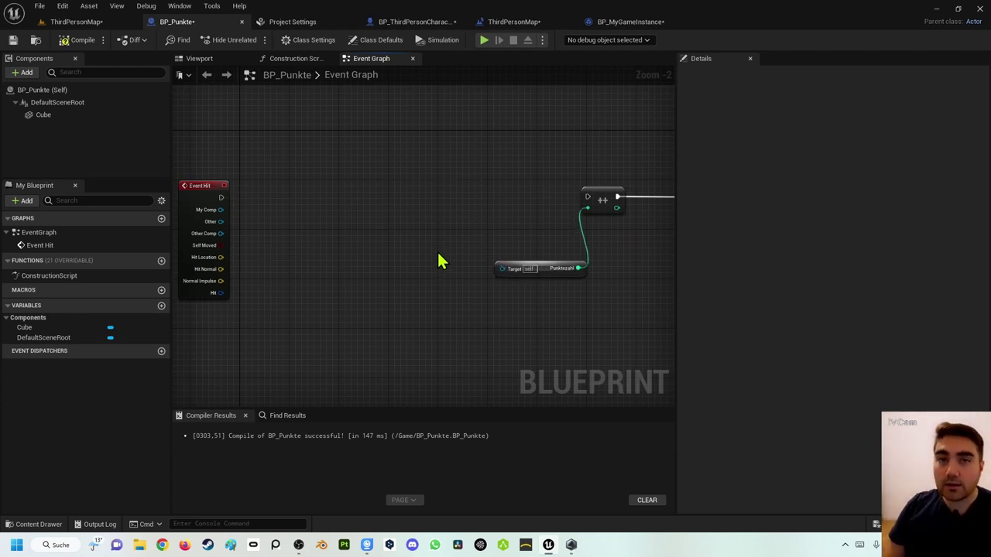
{"action": "left_click_drag", "start_coordinate": [221, 197], "coordinate": [352, 206]}
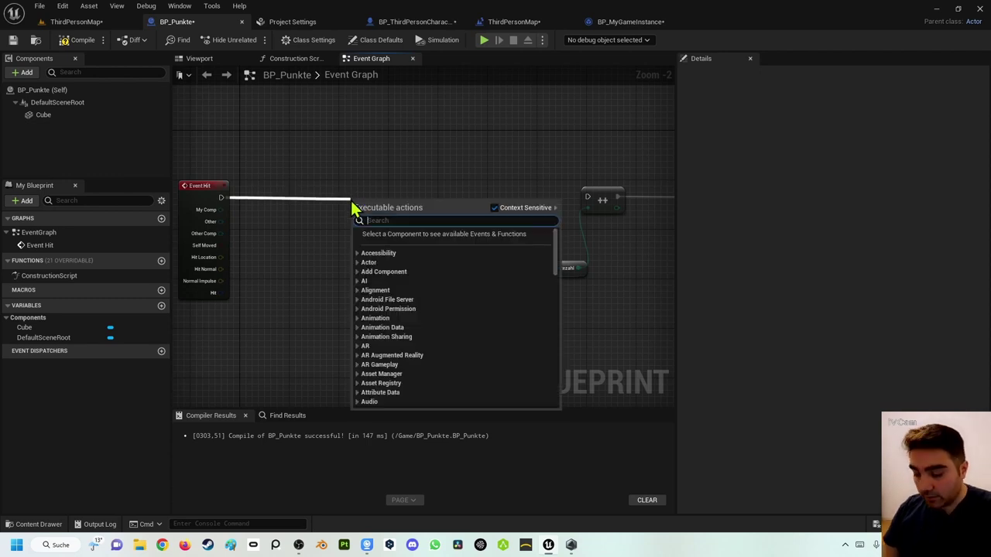
{"action": "type", "text": "cast"}
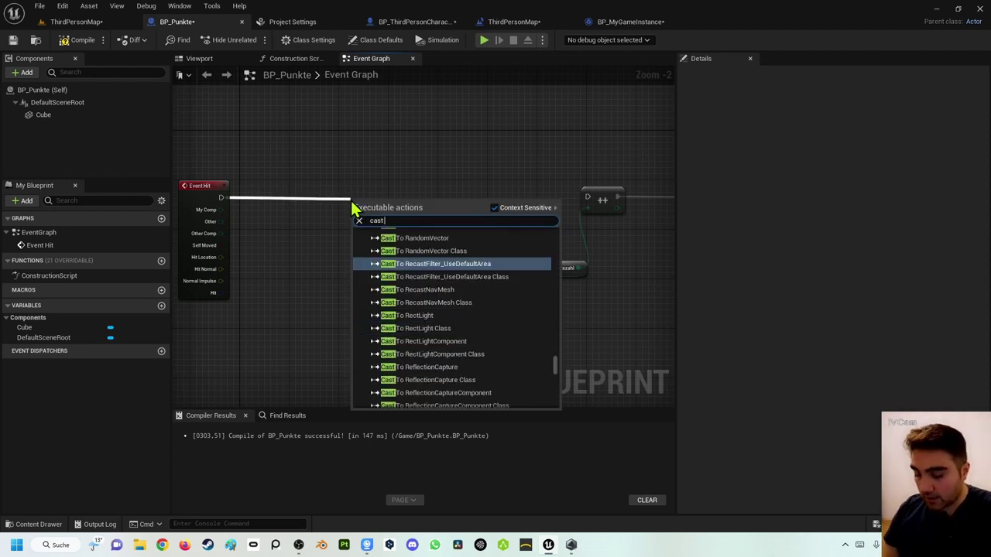
{"action": "type", "text": " to gam"}
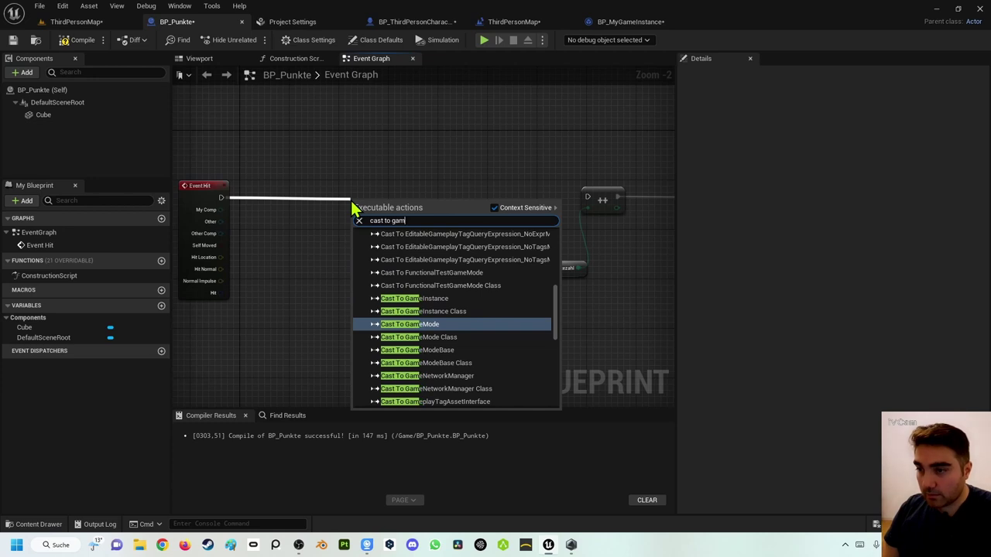
{"action": "key", "text": "BackSpace"}
{"action": "key", "text": "BackSpace"}
{"action": "key", "text": "BackSpace"}
{"action": "type", "text": "BP_"}
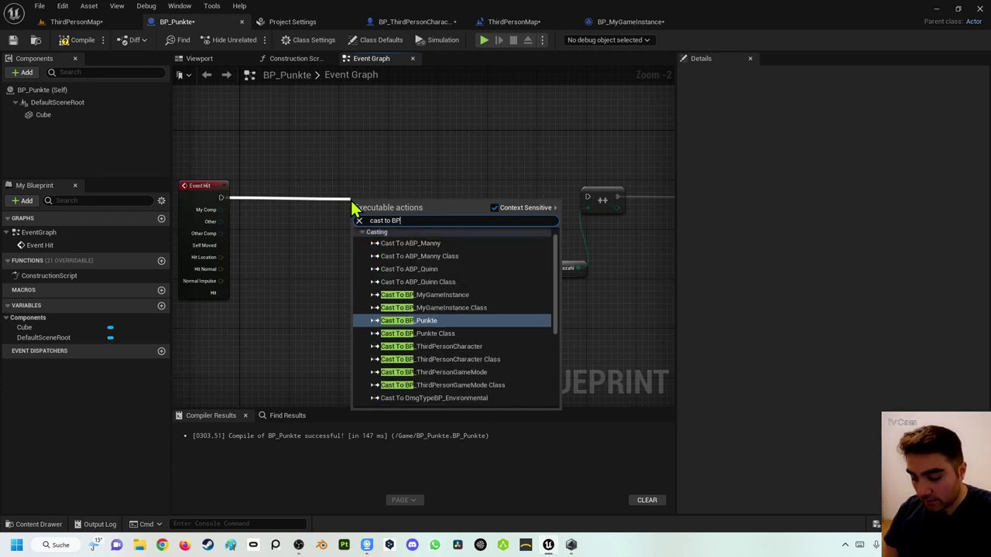
{"action": "type", "text": "My"}
{"action": "key", "text": "Return"}
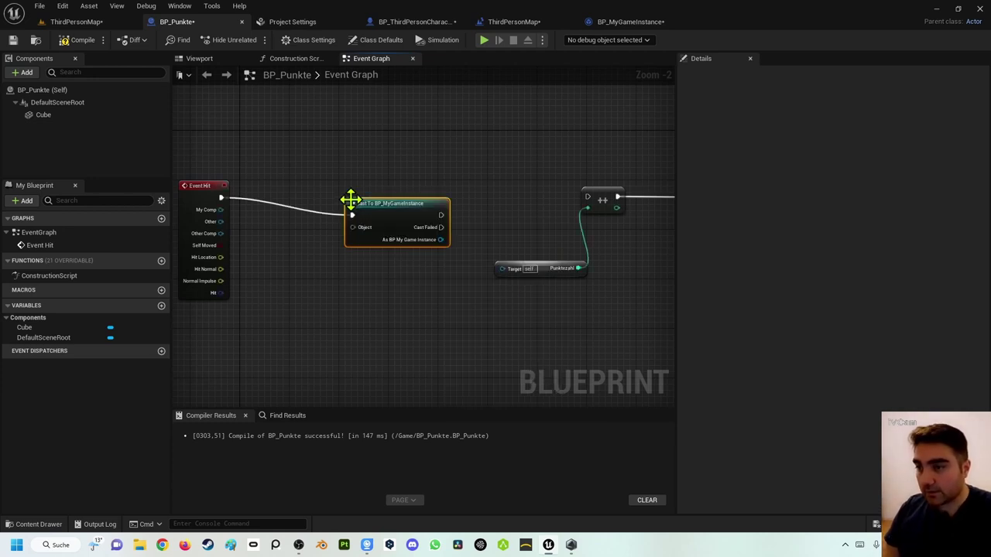
Wire the cast to the increment node and feed it a Get Game Instance node.
{"action": "left_click_drag", "start_coordinate": [351, 200], "coordinate": [376, 182]}
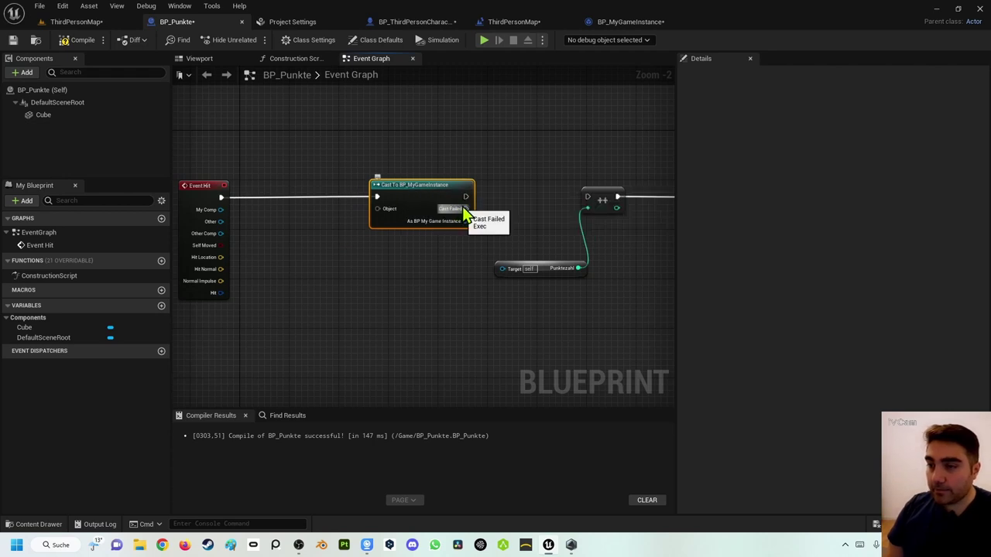
{"action": "left_click_drag", "start_coordinate": [465, 197], "coordinate": [588, 197]}
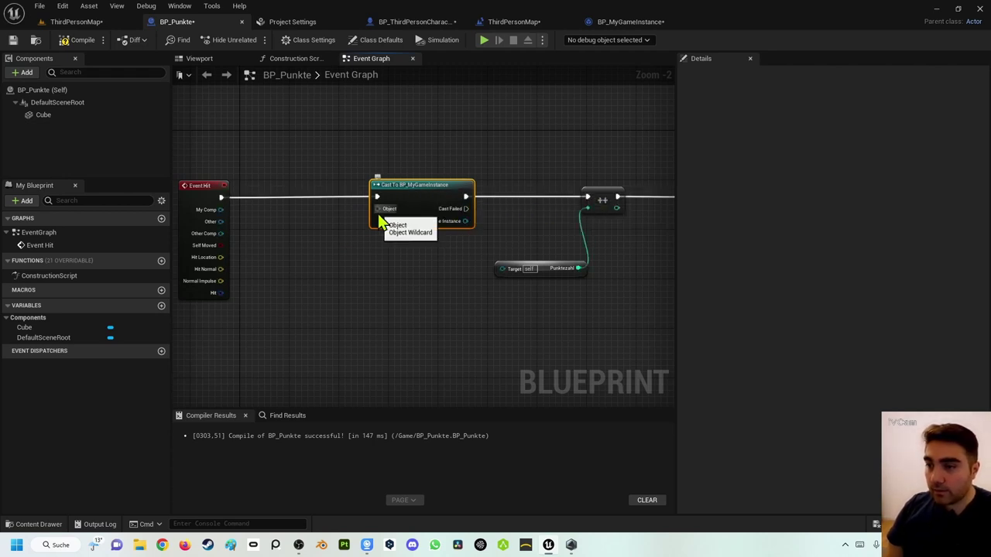
{"action": "left_click_drag", "start_coordinate": [377, 208], "coordinate": [312, 283]}
{"action": "type", "text": "getgame"}
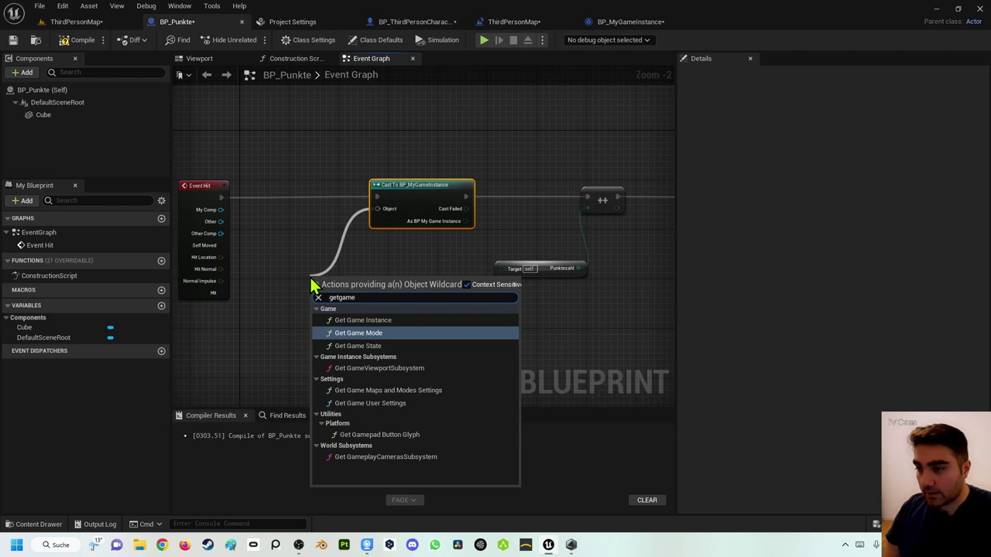
{"action": "key", "text": "Up"}
{"action": "key", "text": "Return"}
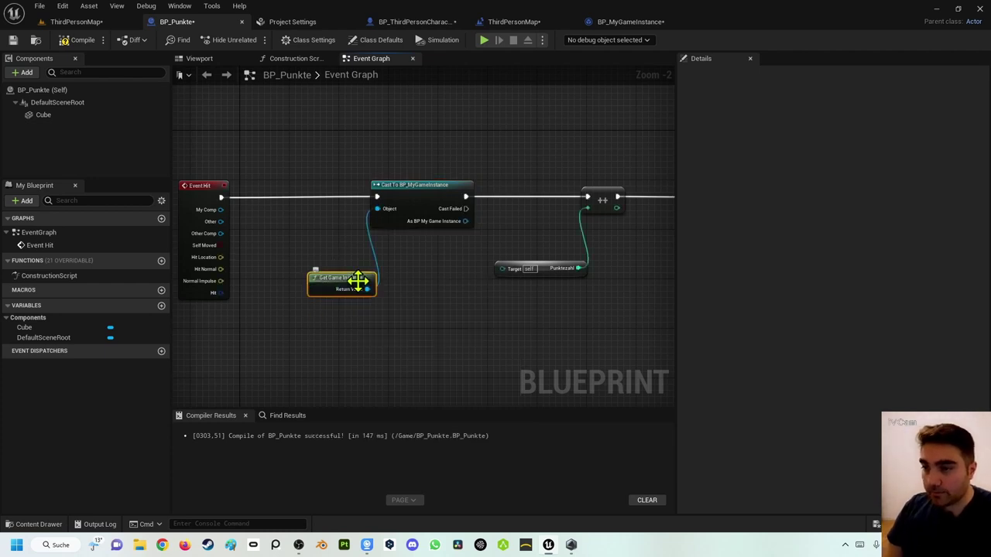
Delete the old Punktezahl getter and add a Punktezahl getter from the cast game instance.
{"action": "right_click_drag", "start_coordinate": [447, 285], "coordinate": [276, 295]}
{"action": "left_click_drag", "start_coordinate": [350, 243], "coordinate": [409, 305]}
{"action": "key", "text": "Delete"}
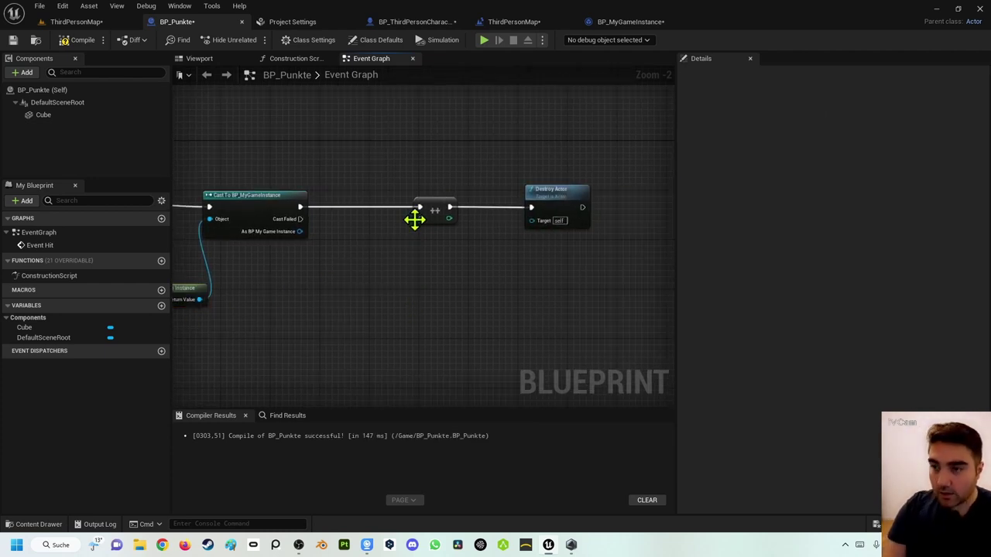
{"action": "left_click_drag", "start_coordinate": [410, 195], "coordinate": [594, 263]}
{"action": "left_click_drag", "start_coordinate": [435, 206], "coordinate": [559, 207]}
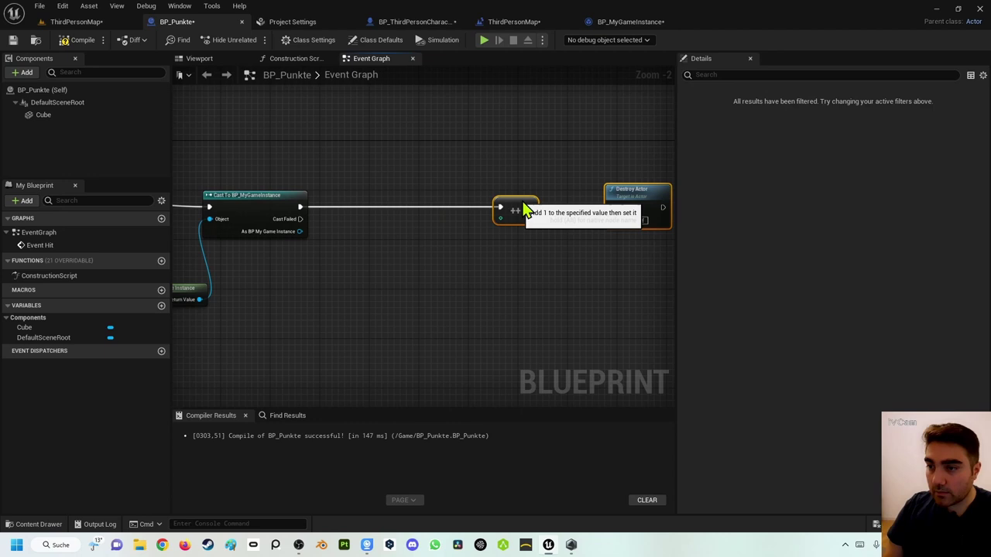
{"action": "left_click", "coordinate": [453, 222]}
{"action": "left_click_drag", "start_coordinate": [300, 232], "coordinate": [346, 285]}
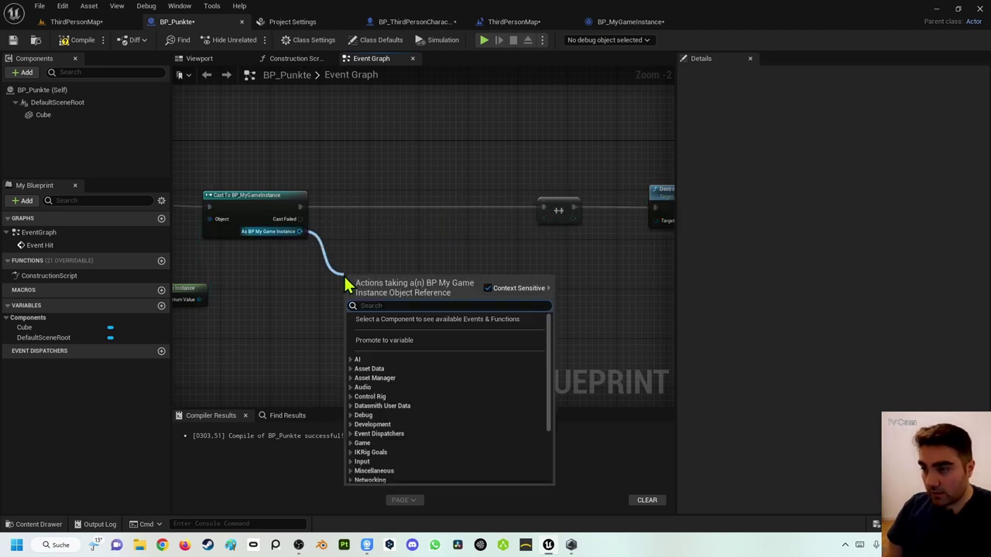
{"action": "type", "text": "punktez"}
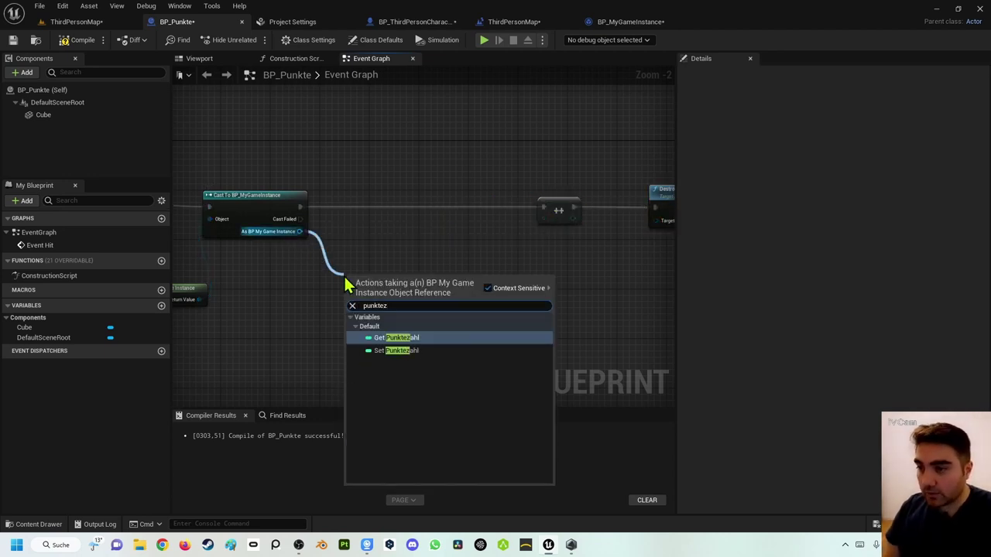
{"action": "key", "text": "Return"}
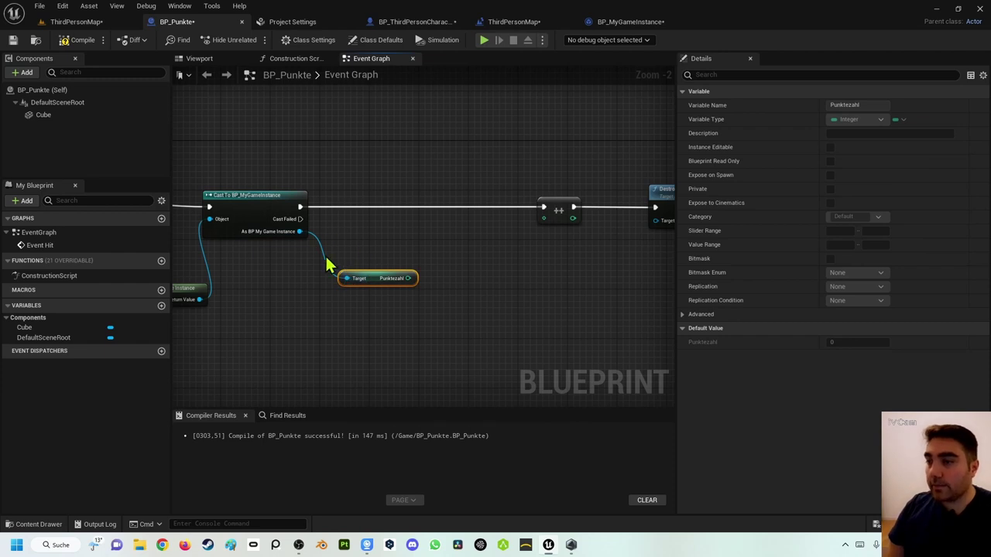
Connect the game instance's Punktezahl to the increment node, tidy the graph, and return to ThirdPersonMap.
{"action": "right_click_drag", "start_coordinate": [250, 267], "coordinate": [249, 149]}
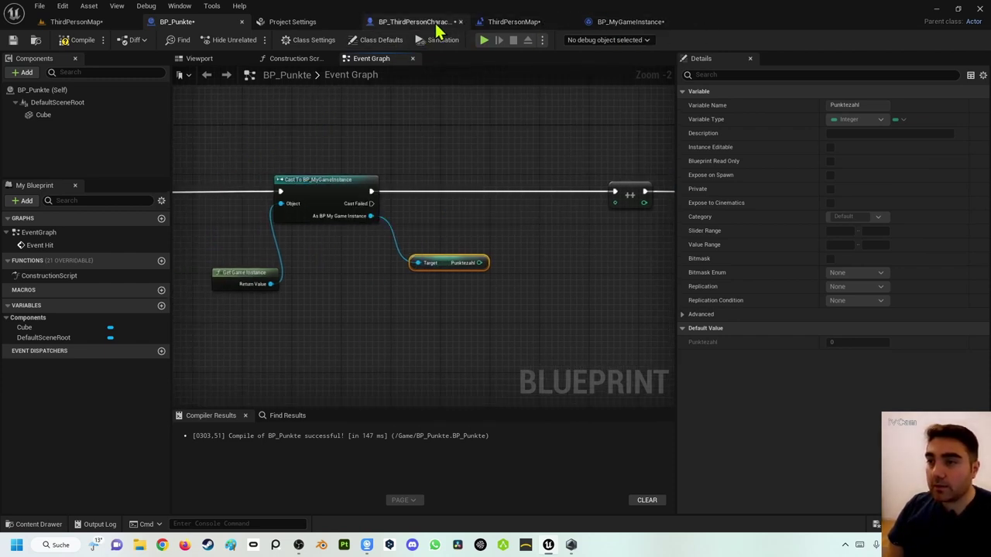
{"action": "left_click", "coordinate": [588, 21]}
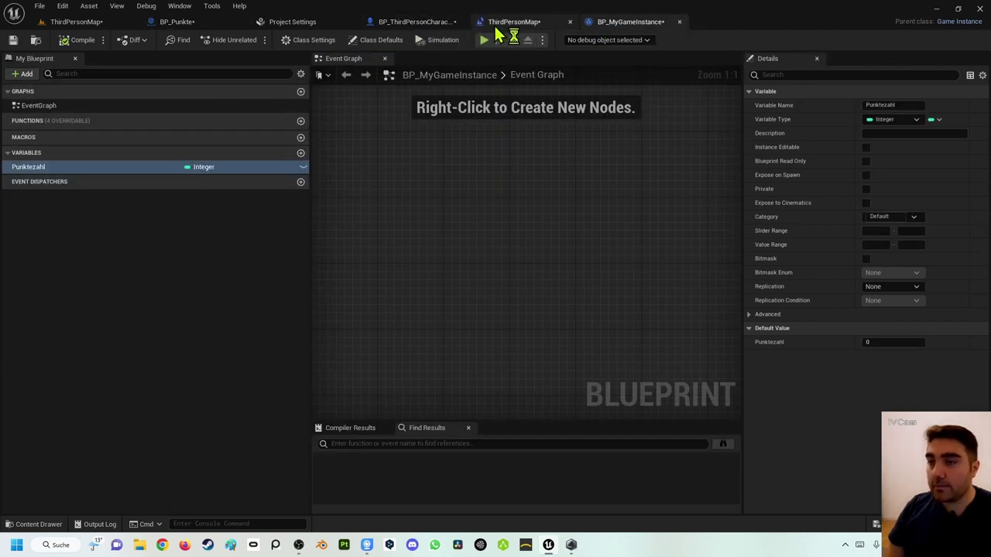
{"action": "left_click", "coordinate": [202, 22]}
{"action": "right_click_drag", "start_coordinate": [436, 335], "coordinate": [332, 328]}
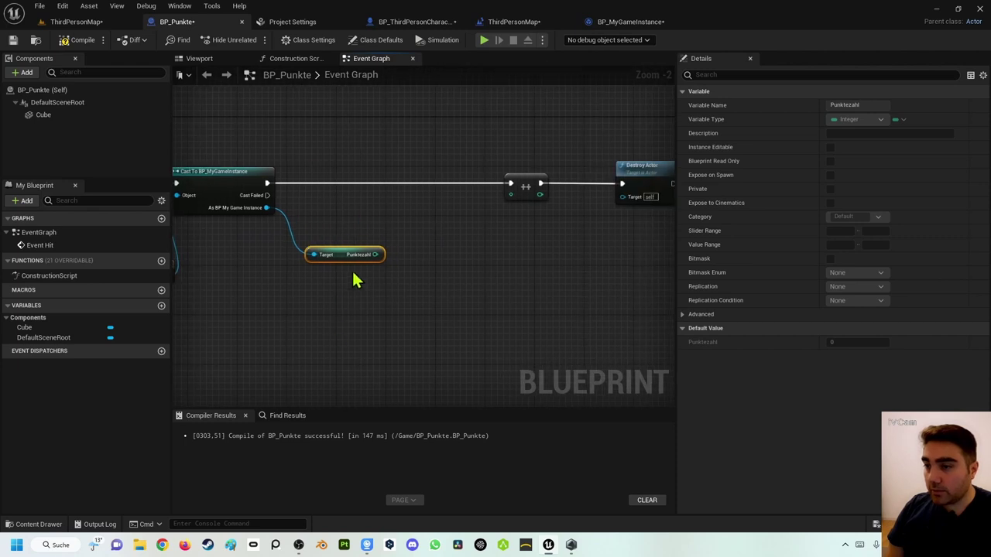
{"action": "mouse_move", "coordinate": [376, 255]}
{"action": "left_mouse_down"}
{"action": "mouse_move", "coordinate": [518, 209]}
{"action": "mouse_move", "coordinate": [511, 194]}
{"action": "left_mouse_up"}
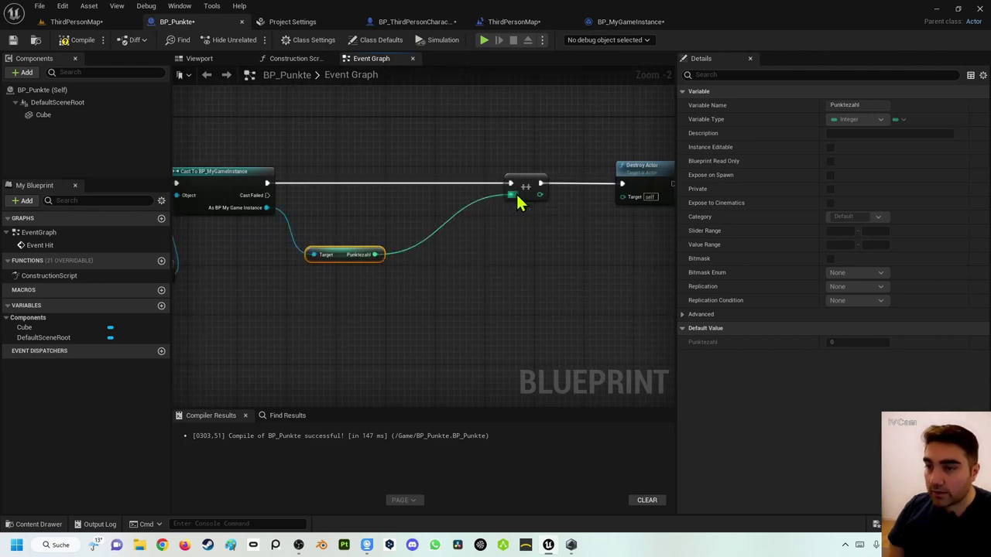
{"action": "left_click", "coordinate": [526, 186]}
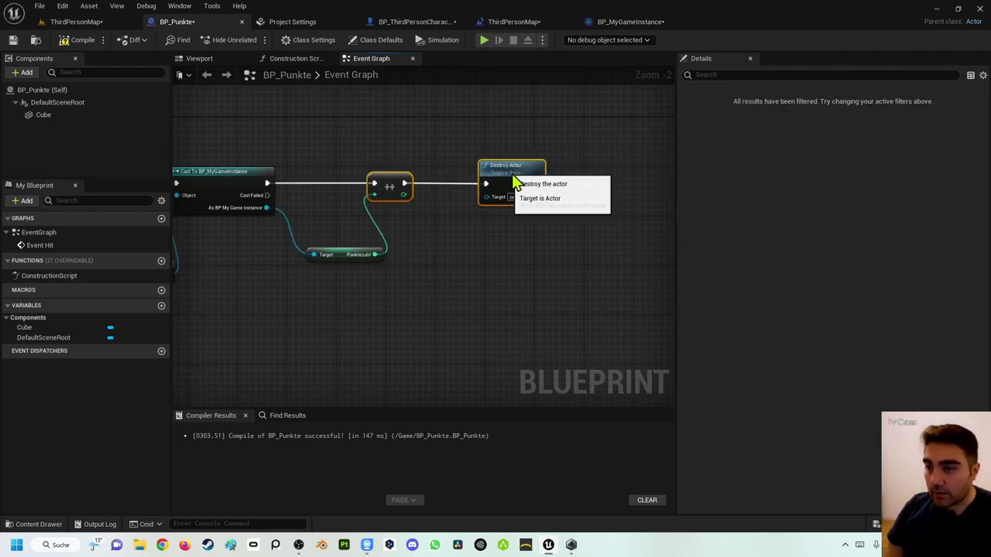
{"action": "left_click_drag", "start_coordinate": [644, 185], "coordinate": [548, 186]}
{"action": "left_click", "coordinate": [524, 230]}
{"action": "right_click_drag", "start_coordinate": [215, 328], "coordinate": [385, 317]}
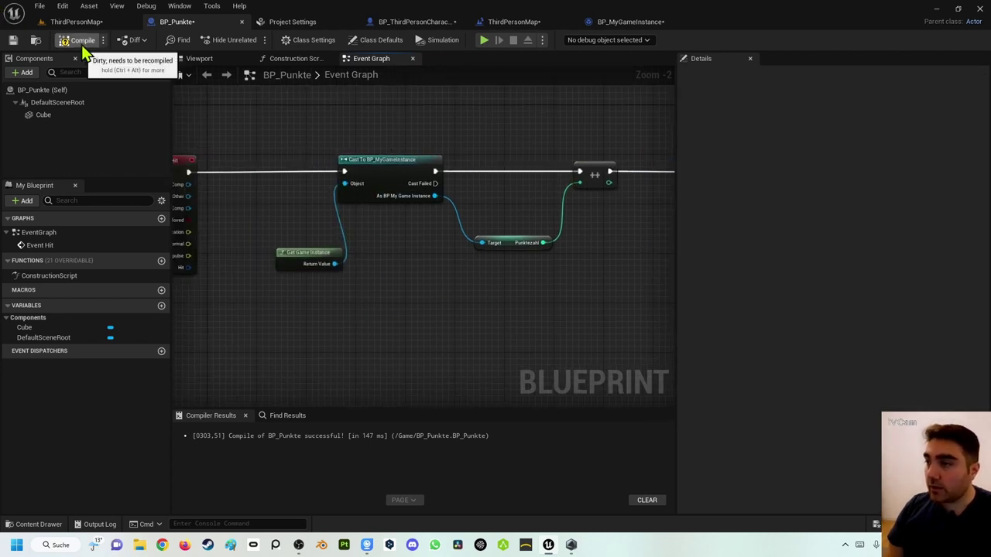
{"action": "left_click", "coordinate": [78, 21]}
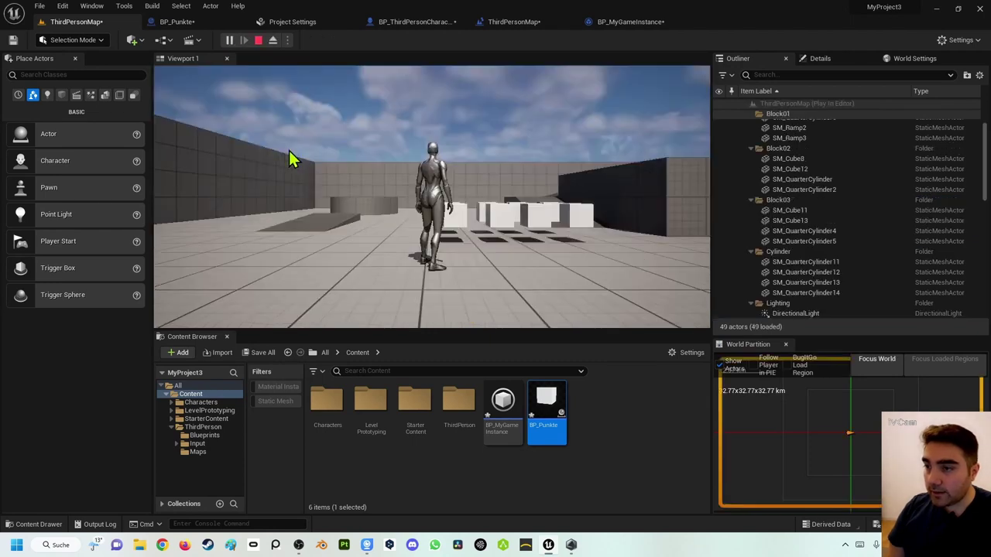
Play the level, walk the character into the white score cubes, then stop and reopen BP_Punkte.
{"action": "left_click", "coordinate": [288, 151]}
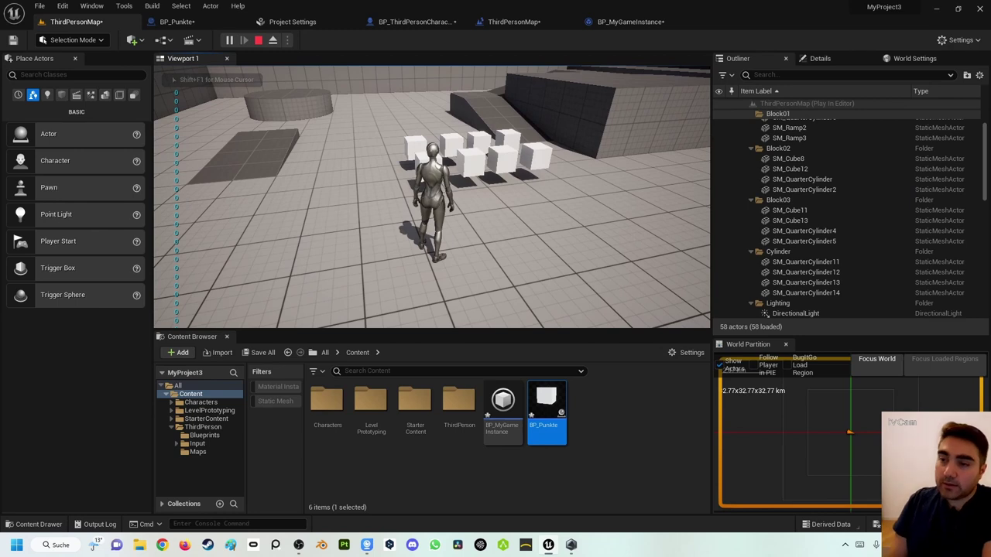
{"action": "key", "text": "w"}
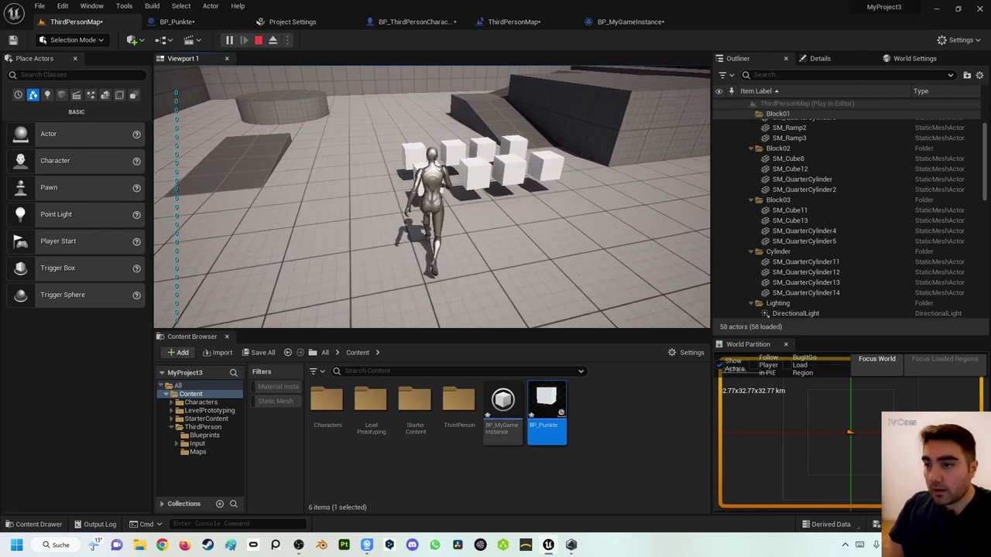
{"action": "key", "text": "w"}
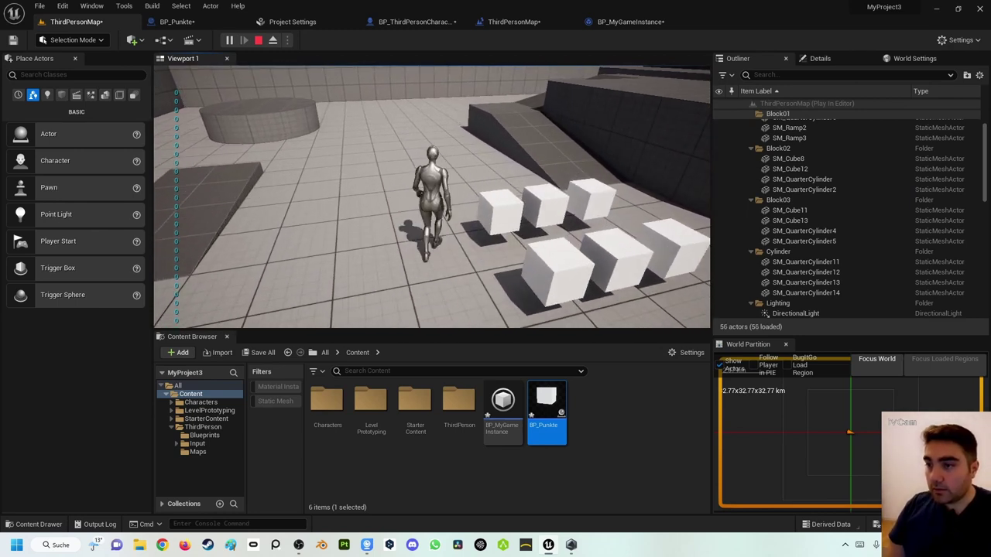
{"action": "key", "text": "Escape"}
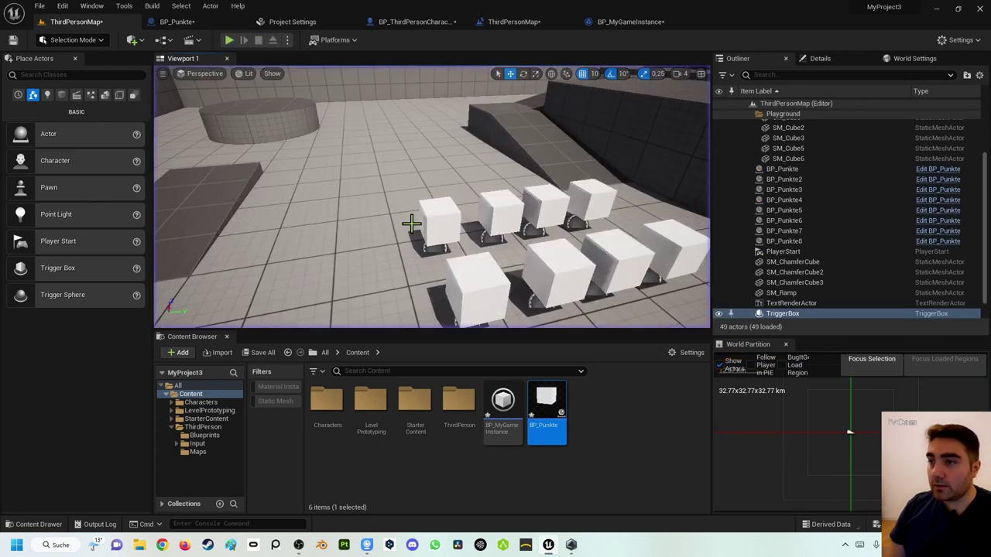
{"action": "left_click", "coordinate": [203, 25]}
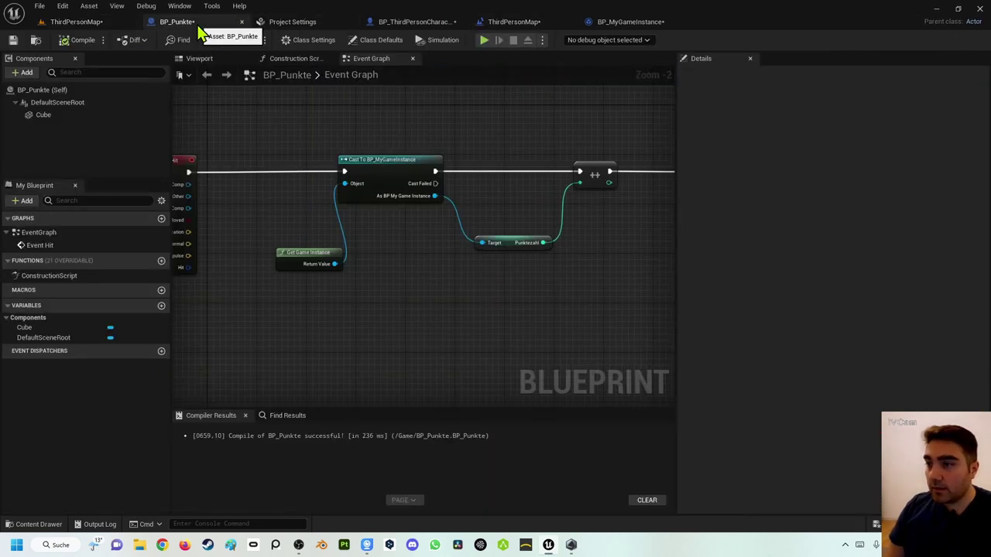
In BP_ThirdPersonCharacter, delete the literal node and add Cast To BP_MyGameInstance after Event Tick.
{"action": "left_click", "coordinate": [418, 23]}
{"action": "right_click_drag", "start_coordinate": [408, 233], "coordinate": [449, 212]}
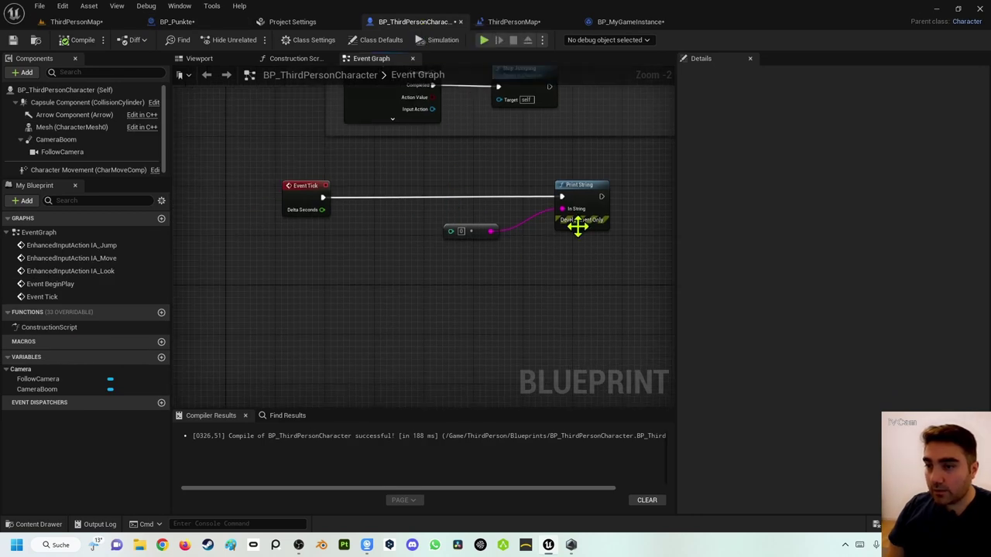
{"action": "key", "text": "Delete"}
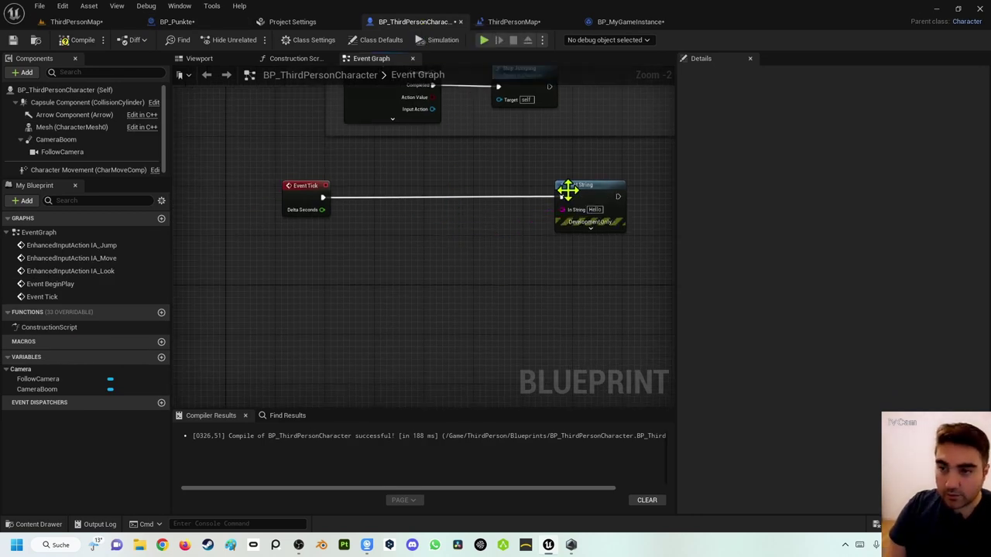
{"action": "left_click_drag", "start_coordinate": [587, 199], "coordinate": [642, 199]}
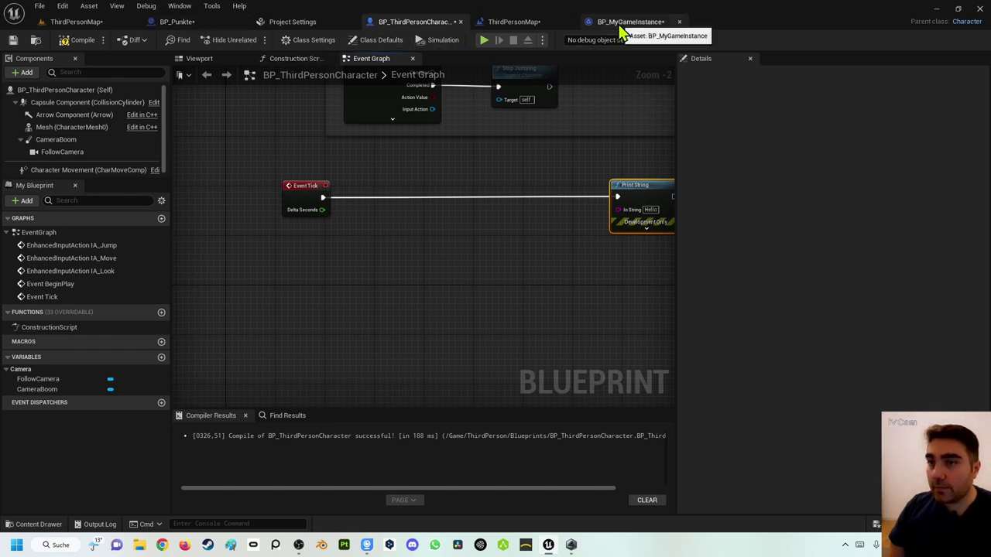
{"action": "left_click_drag", "start_coordinate": [326, 199], "coordinate": [404, 199]}
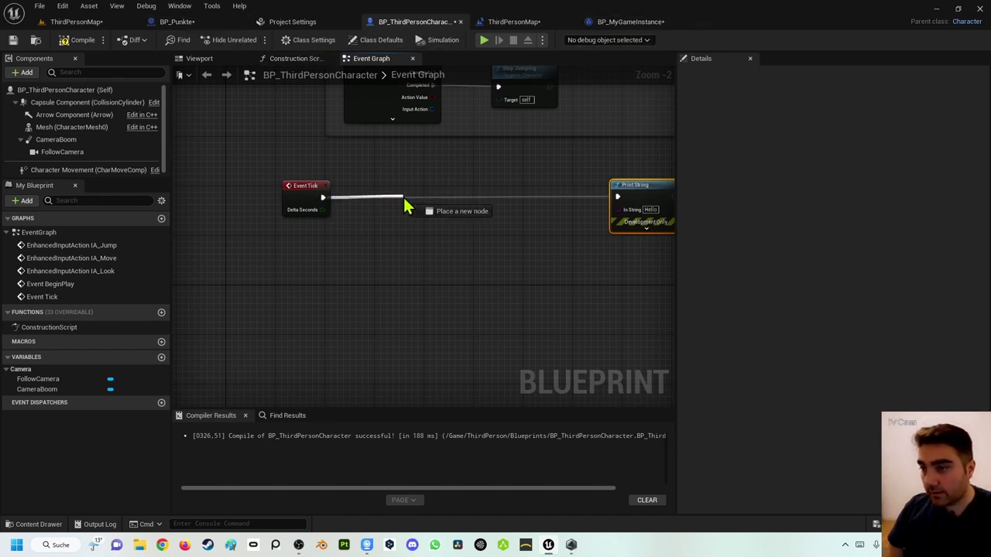
{"action": "type", "text": "cast"}
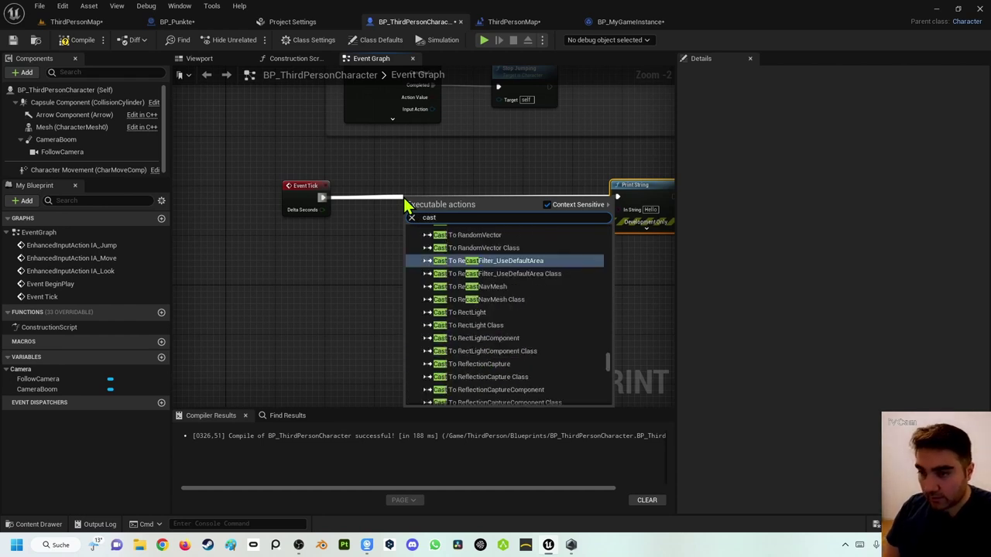
{"action": "type", "text": " to"}
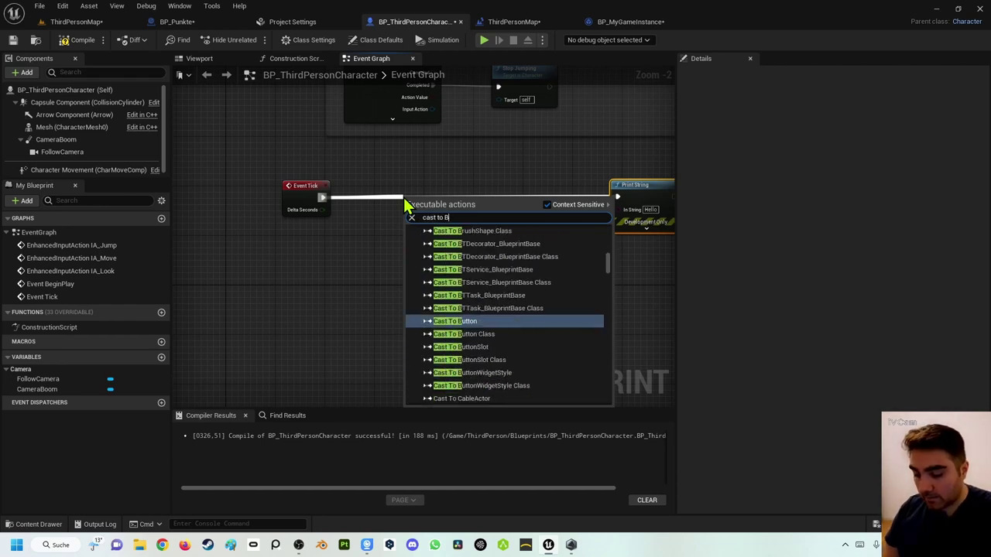
{"action": "type", "text": "BPmy"}
{"action": "key", "text": "BackSpace"}
{"action": "key", "text": "BackSpace"}
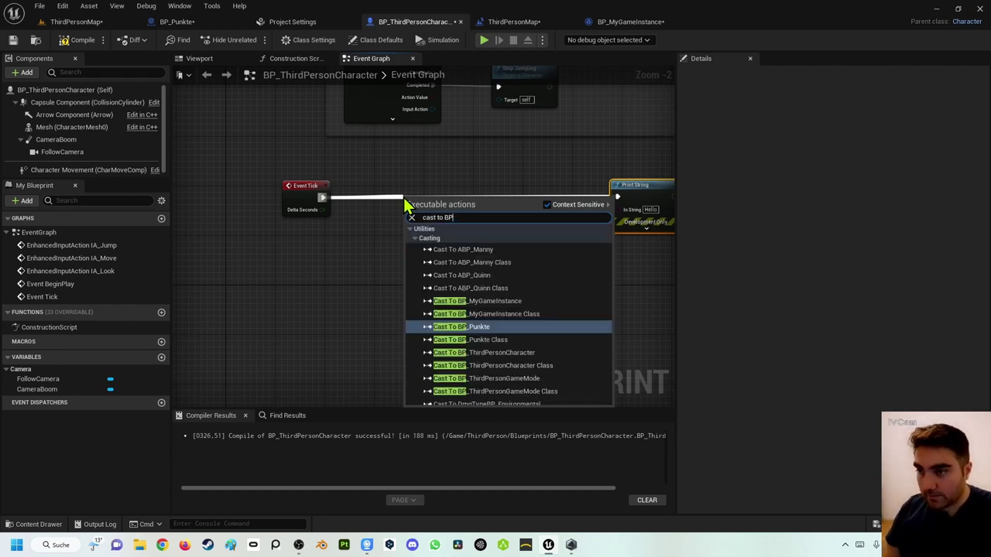
{"action": "type", "text": "_my"}
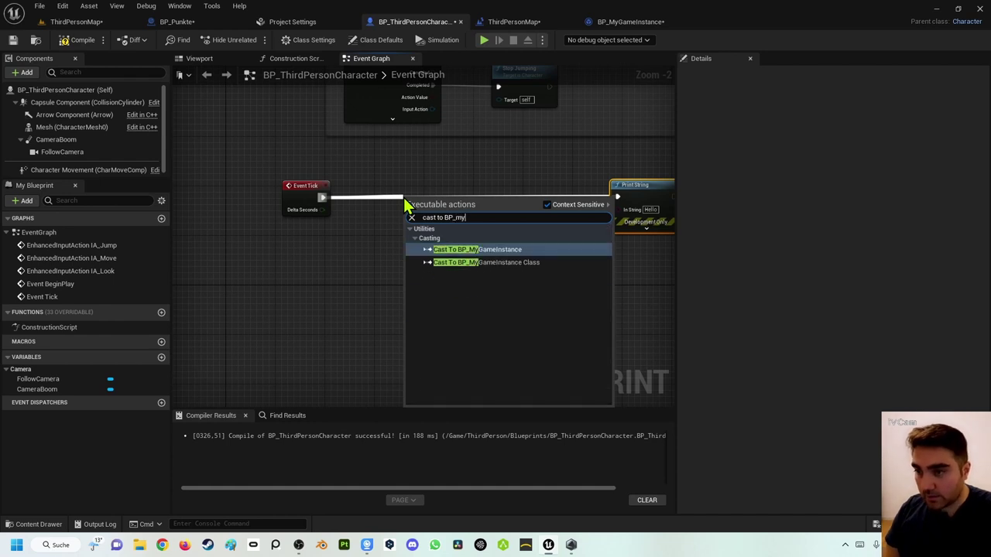
{"action": "key", "text": "Return"}
Feed Get Game Instance into the cast's Object and add a Get Punktezahl node from the cast.
{"action": "mouse_move", "coordinate": [403, 197]}
{"action": "left_mouse_down"}
{"action": "mouse_move", "coordinate": [435, 184]}
{"action": "mouse_move", "coordinate": [345, 275]}
{"action": "left_mouse_up"}
{"action": "type", "text": "getgam"}
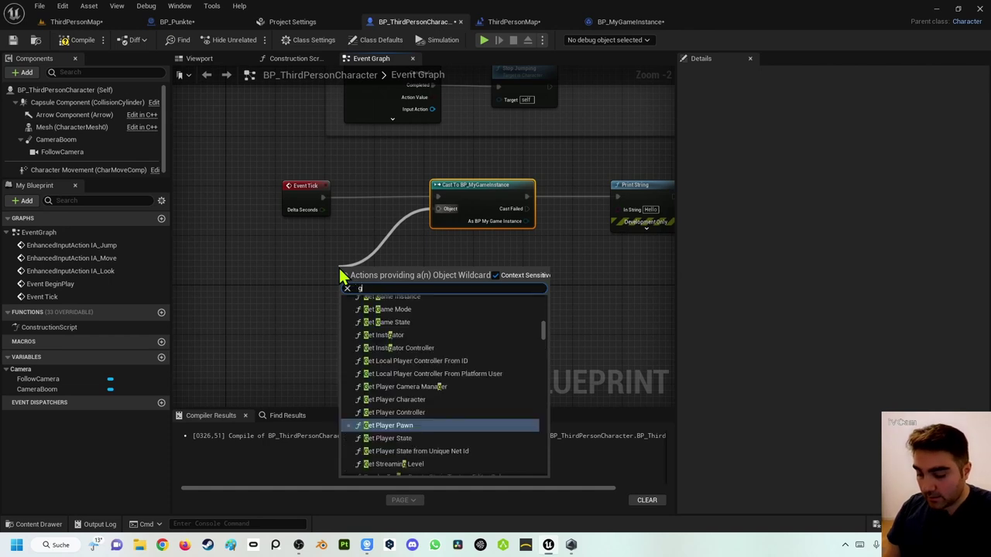
{"action": "key", "text": "Up"}
{"action": "key", "text": "Return"}
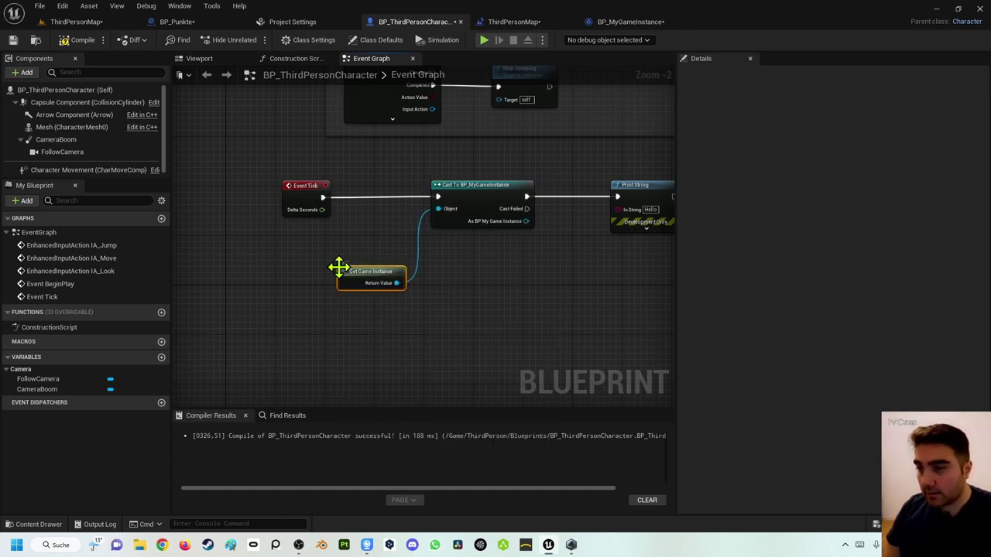
{"action": "right_click_drag", "start_coordinate": [634, 187], "coordinate": [447, 161]}
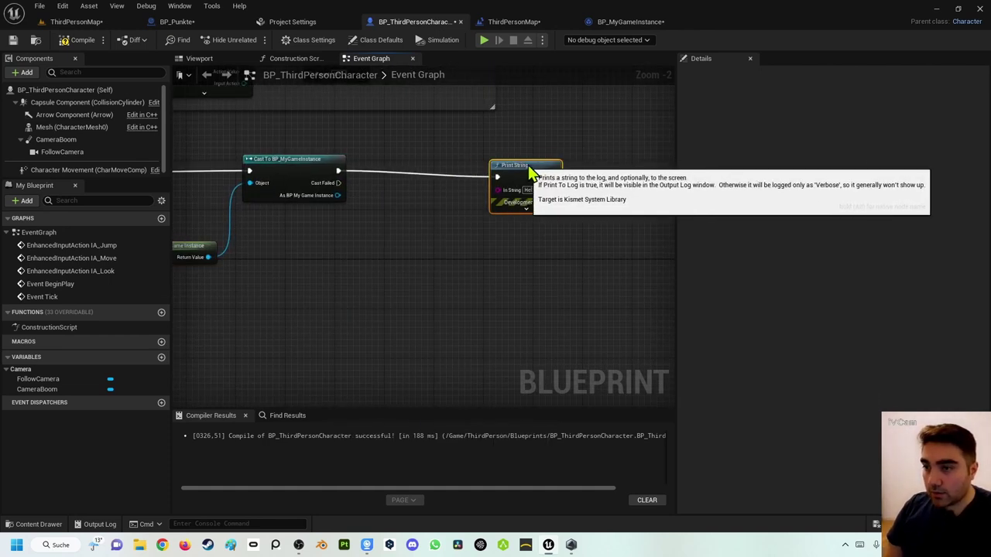
{"action": "left_click_drag", "start_coordinate": [446, 161], "coordinate": [537, 167]}
{"action": "left_click_drag", "start_coordinate": [338, 195], "coordinate": [380, 251]}
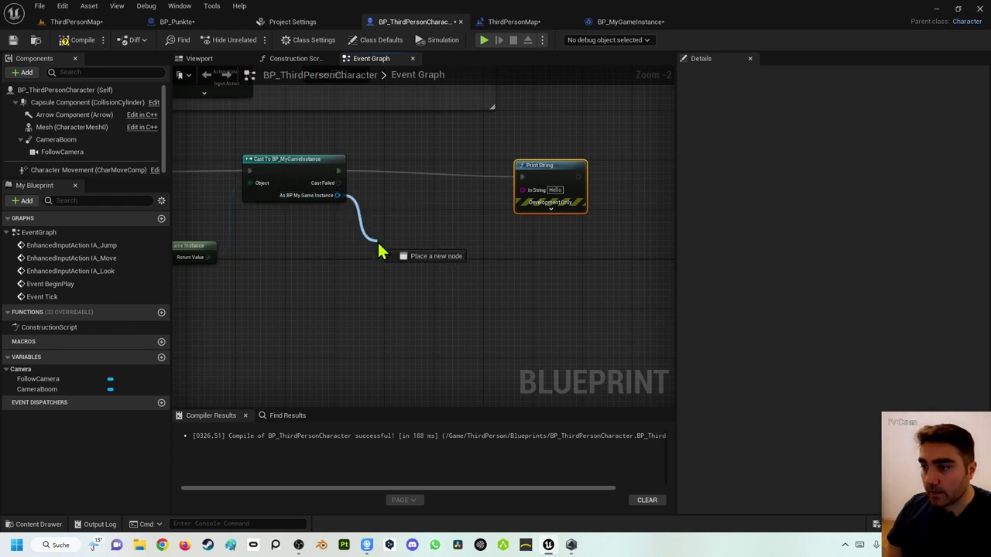
{"action": "type", "text": "punkt"}
{"action": "key", "text": "Return"}
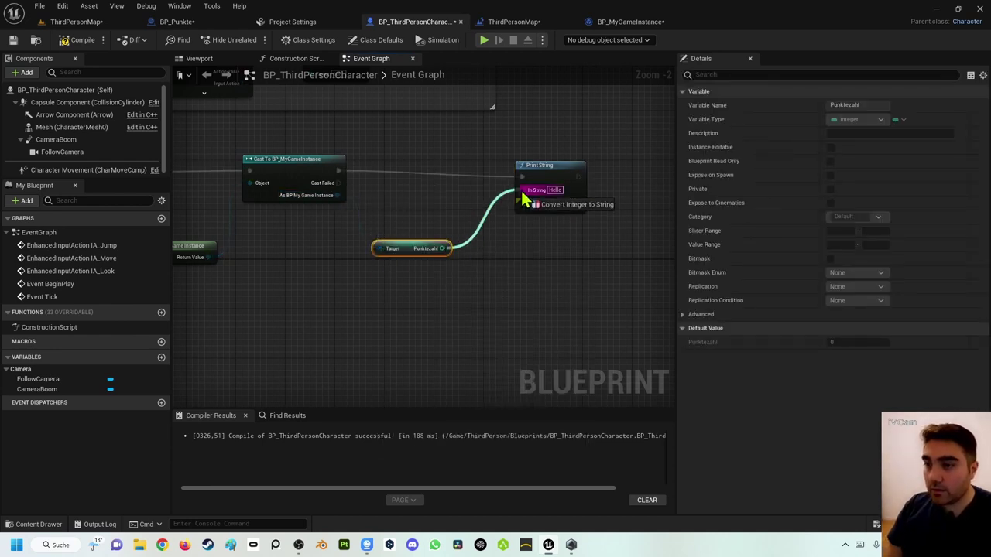
Plug Punktezahl into Print String's In String, tidy the nodes, compile, and return to ThirdPersonMap.
{"action": "left_click_drag", "start_coordinate": [442, 249], "coordinate": [559, 168]}
{"action": "left_click_drag", "start_coordinate": [469, 206], "coordinate": [487, 249]}
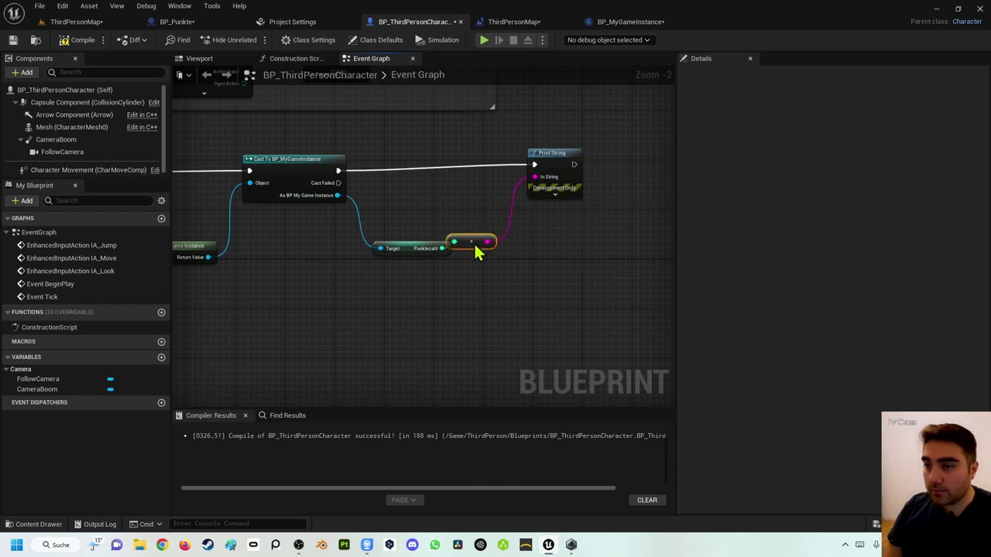
{"action": "left_click_drag", "start_coordinate": [553, 152], "coordinate": [552, 158]}
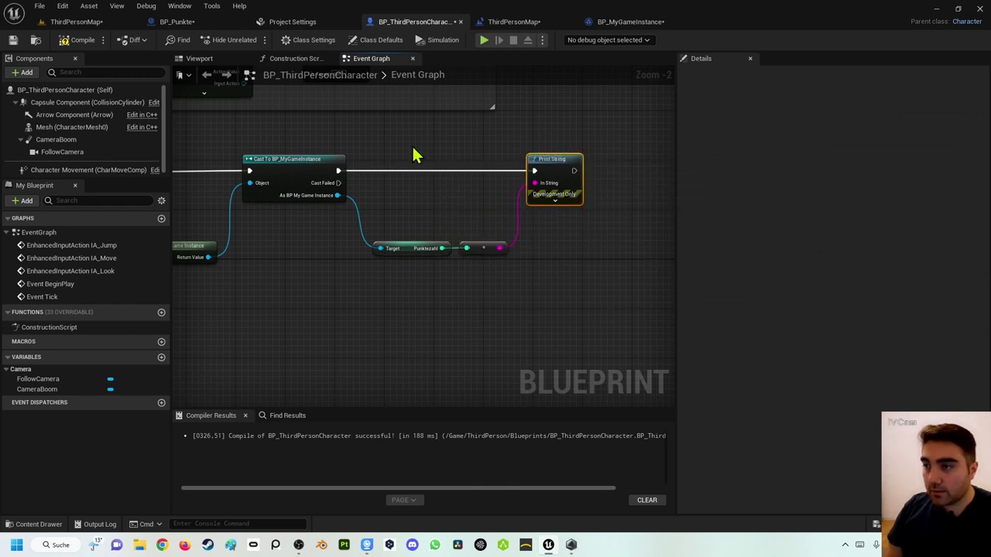
{"action": "left_click", "coordinate": [75, 45]}
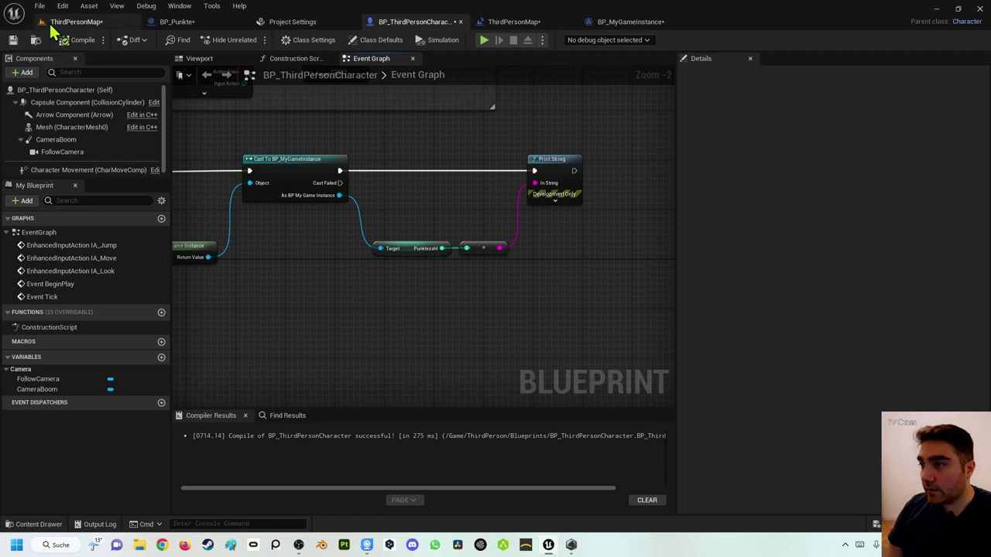
{"action": "right_click_drag", "start_coordinate": [217, 239], "coordinate": [337, 241]}
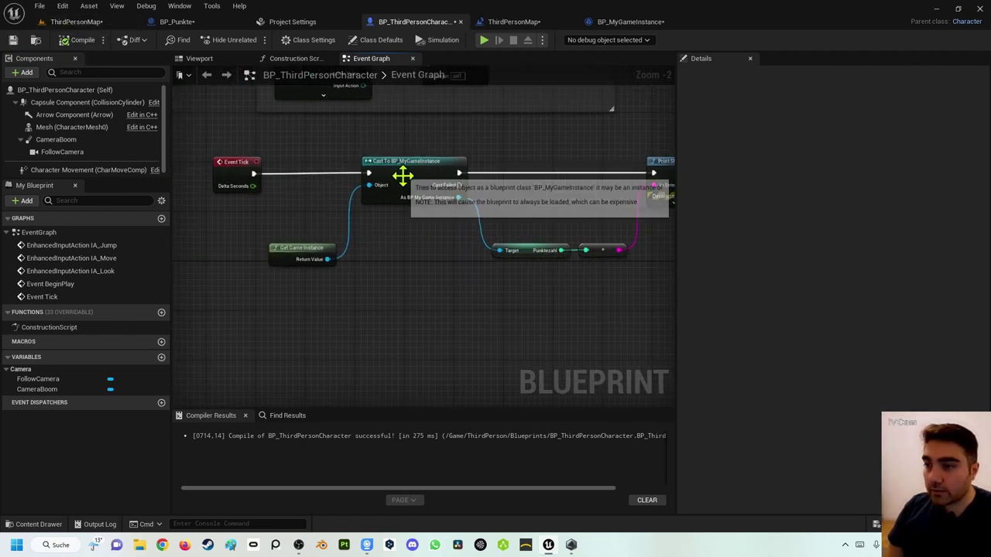
{"action": "right_click_drag", "start_coordinate": [514, 219], "coordinate": [430, 219]}
{"action": "left_click", "coordinate": [76, 22]}
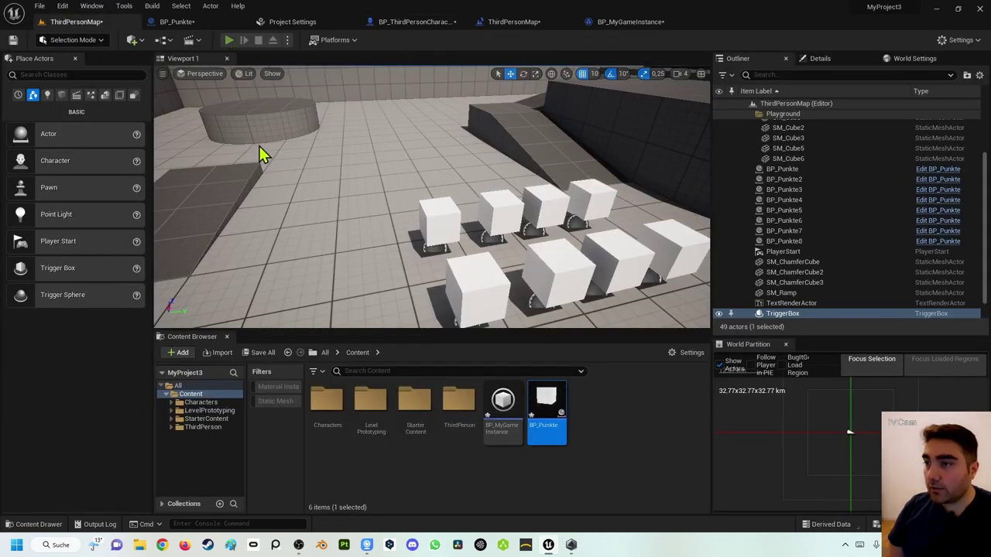
{"action": "key", "text": "alt+p"}
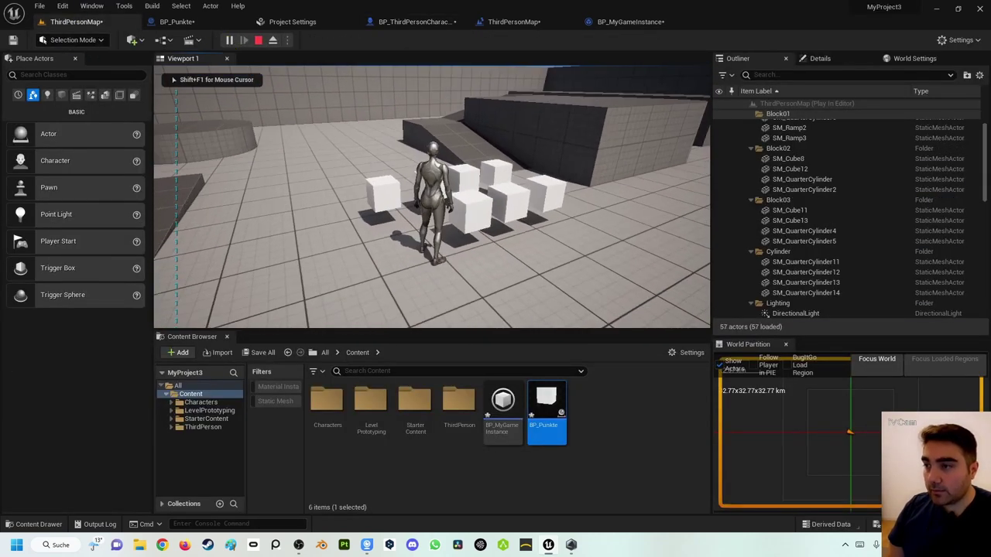
{"action": "key", "text": "w"}
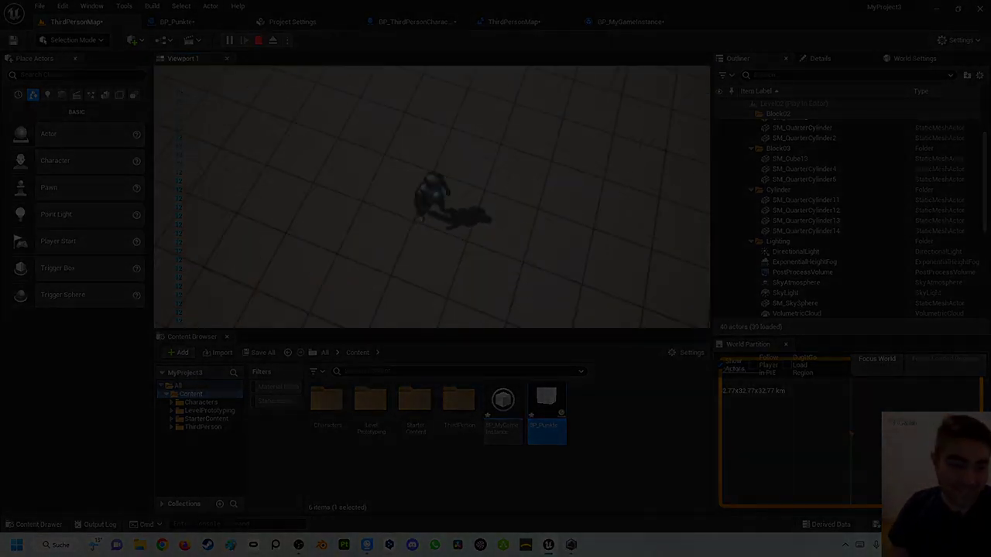
{"action": "key", "text": "Escape"}
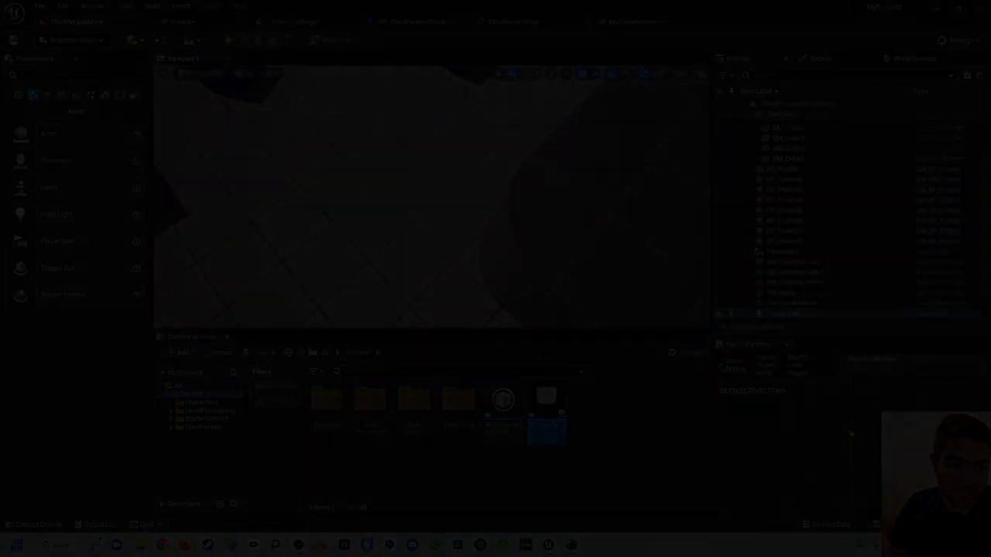